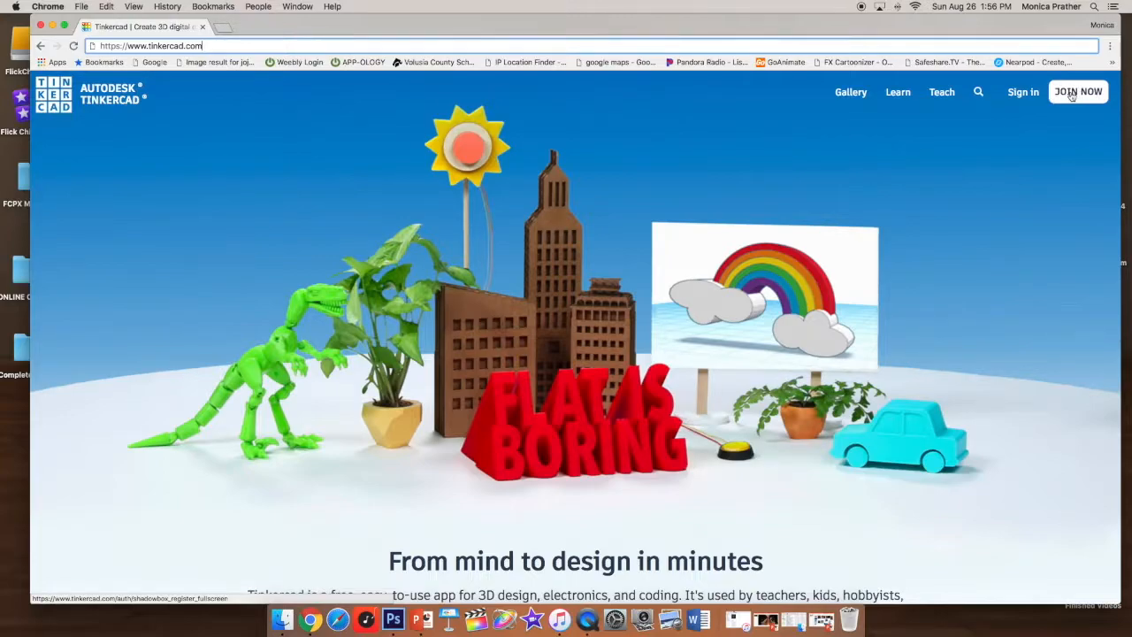
- Open the Tinkercad sign-in page and enter the account e-mail address
left_click(1021, 94)
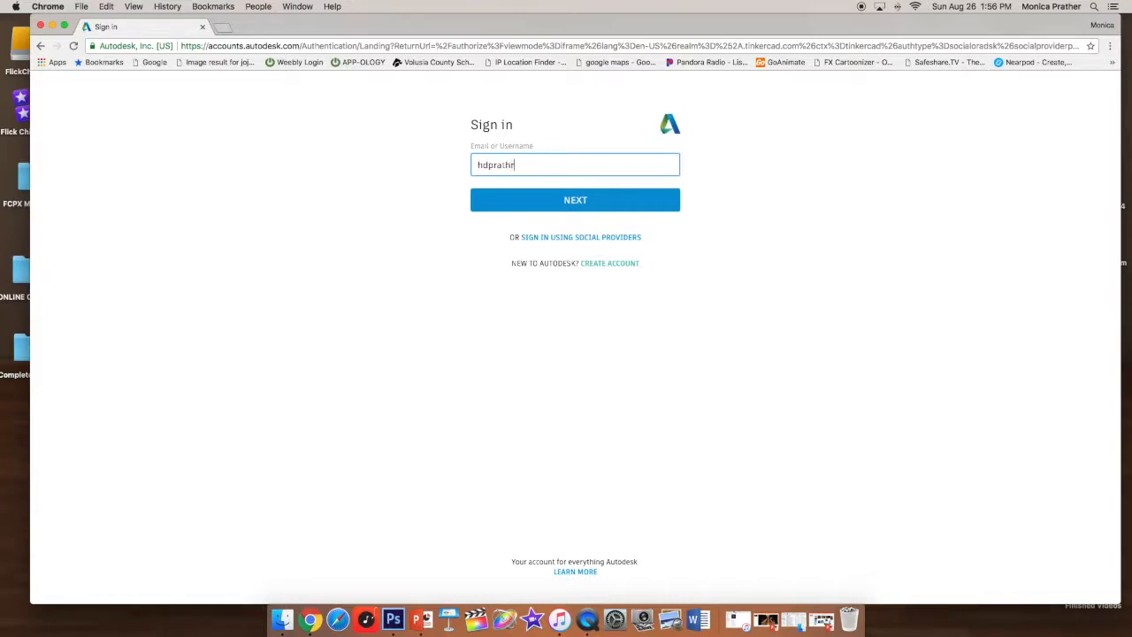
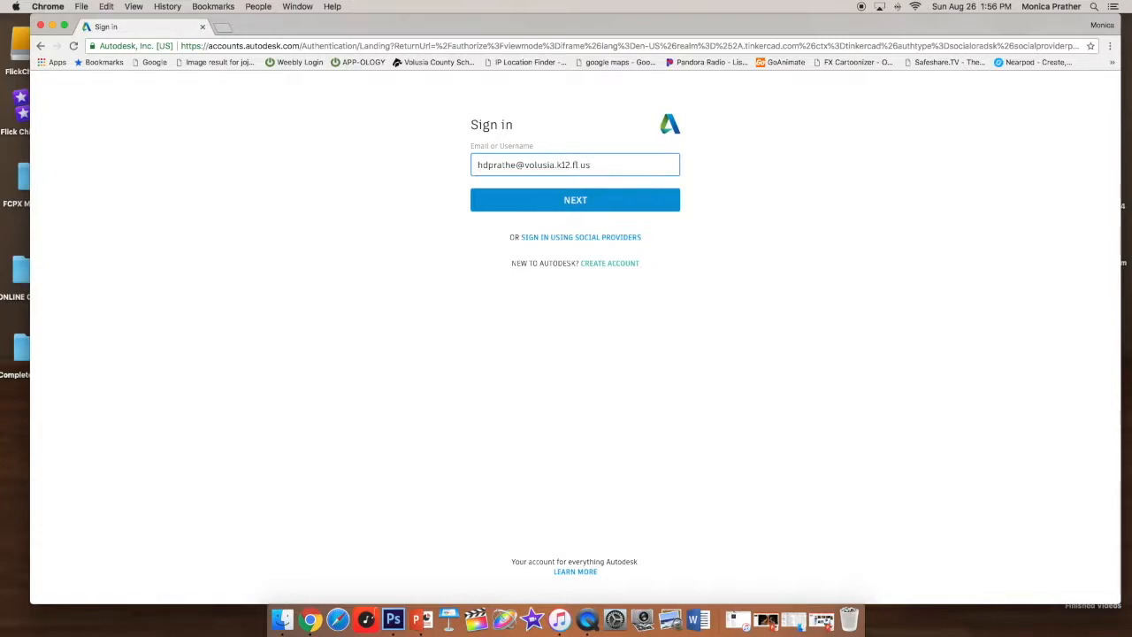
left_click(572, 202)
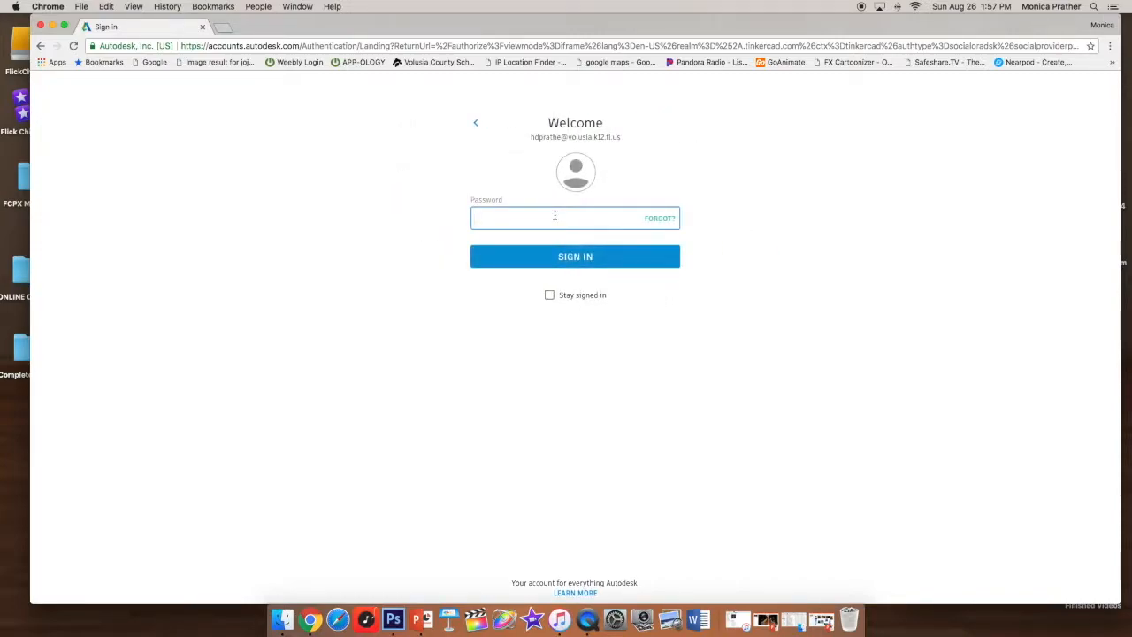
- Enter the account password and sign in
type("•")
key("Return")
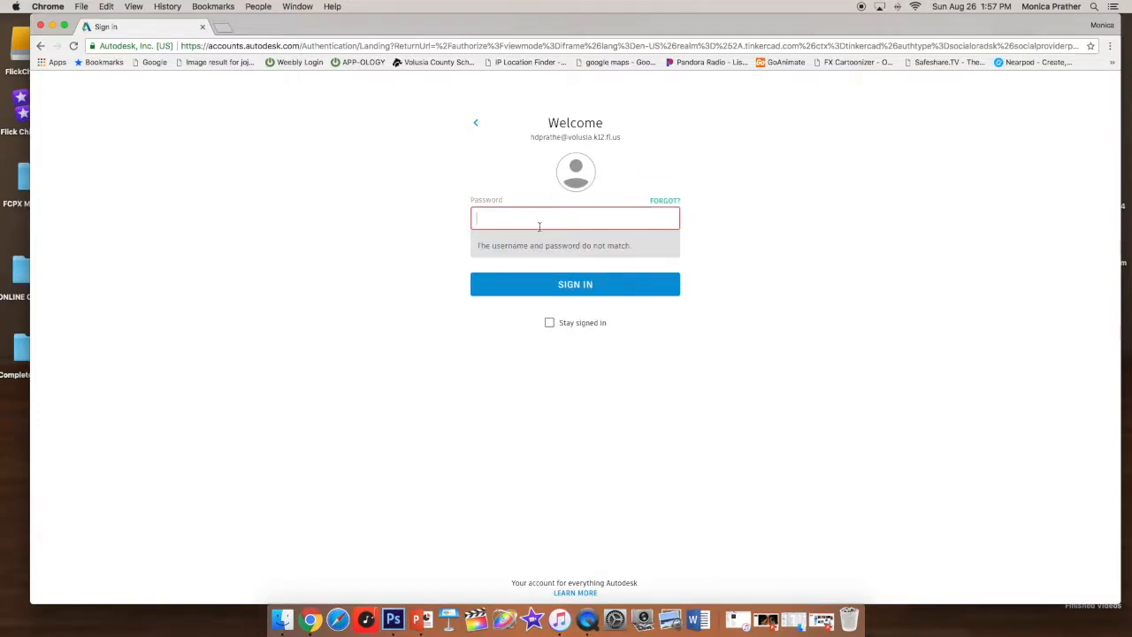
type("•")
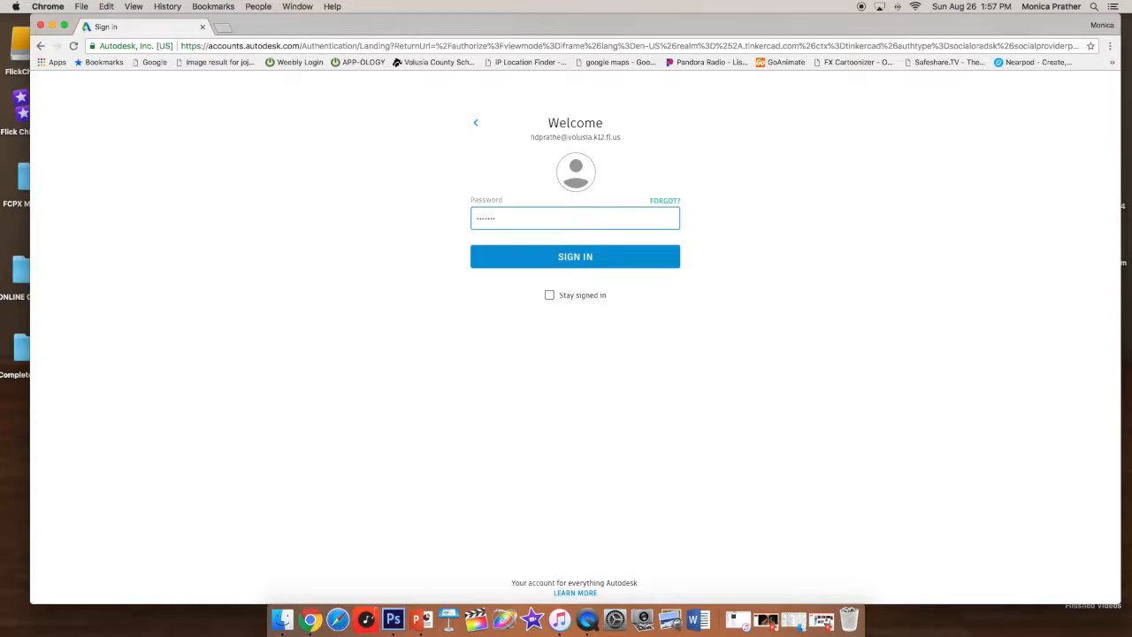
type("•")
left_click(583, 257)
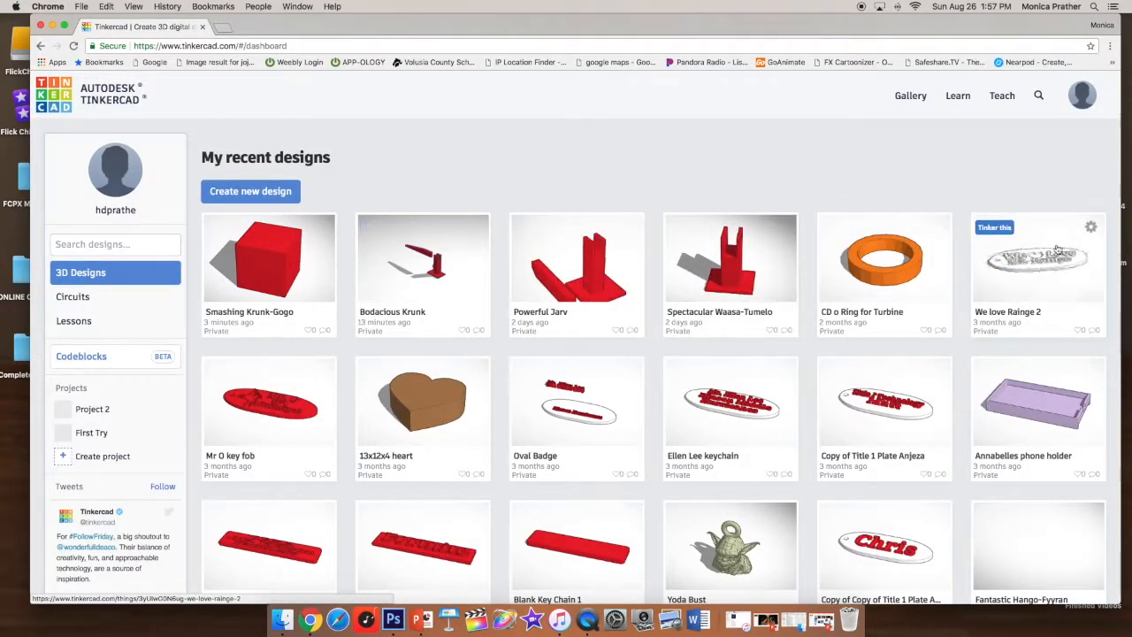
- Create a new design from the dashboard
scroll(903, 191, "down", 5)
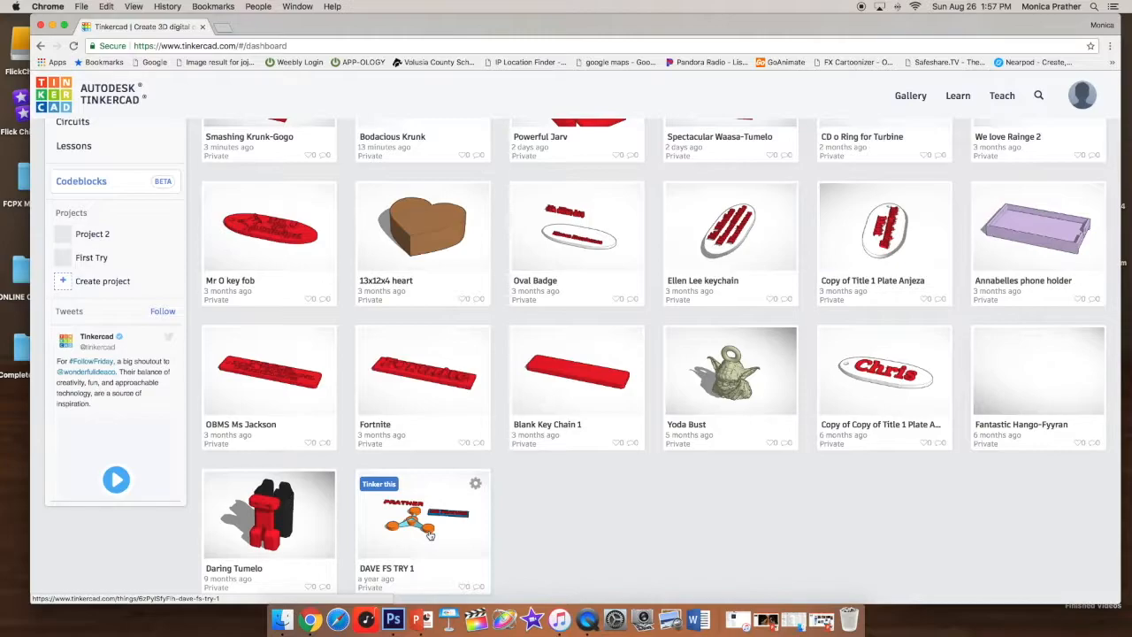
scroll(429, 535, "up", 5)
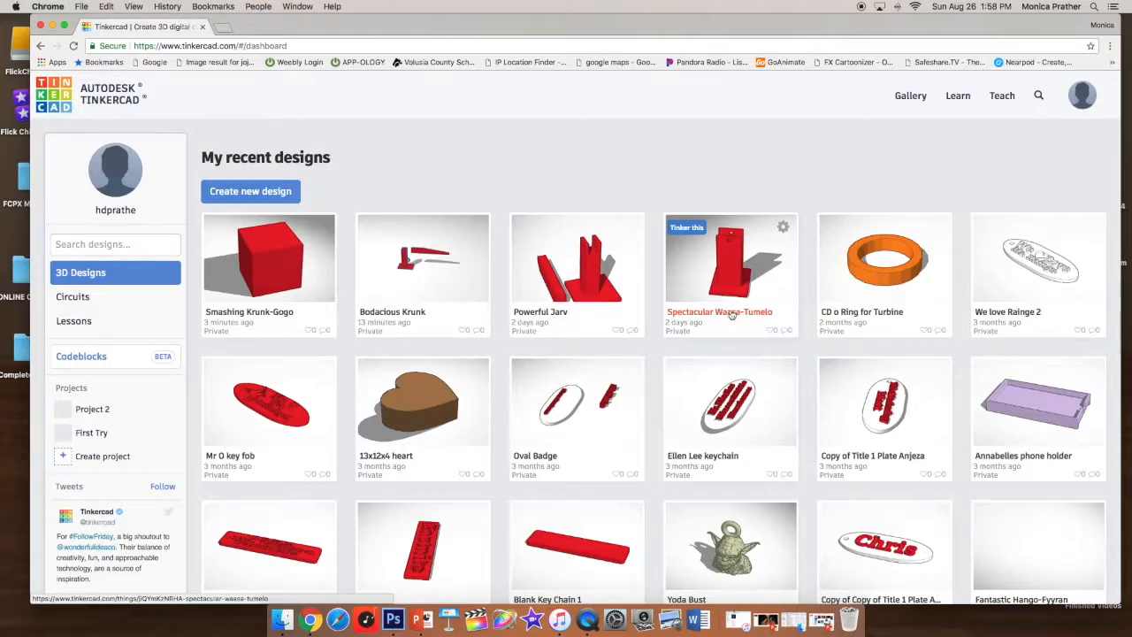
left_click(270, 196)
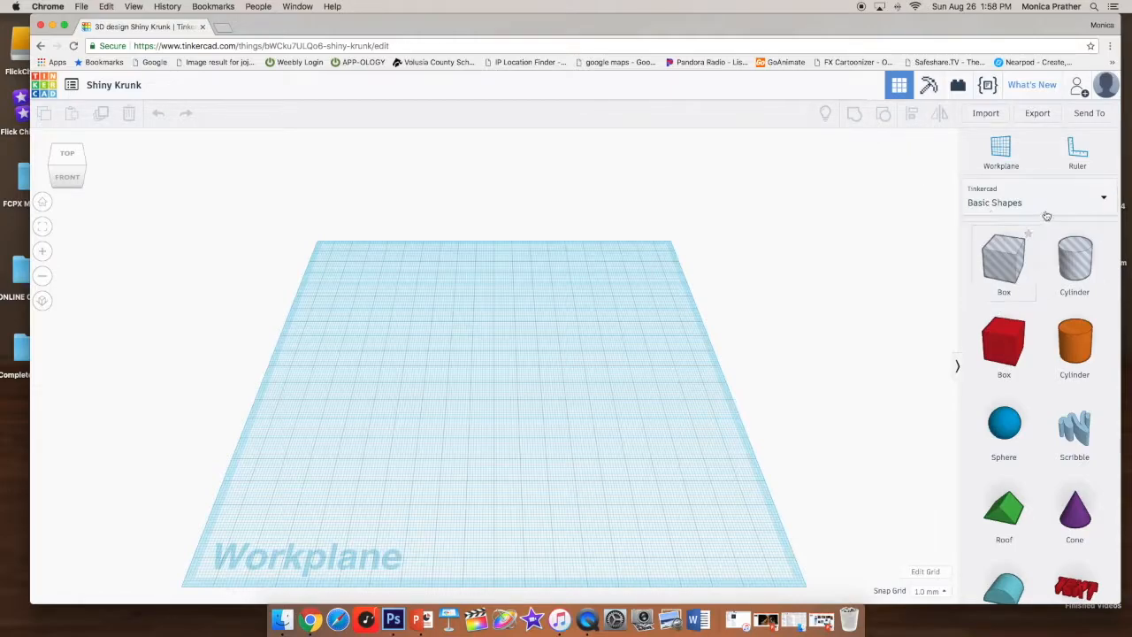
- Place a red Box from the Basic Shapes set onto the workplane
left_click(1104, 199)
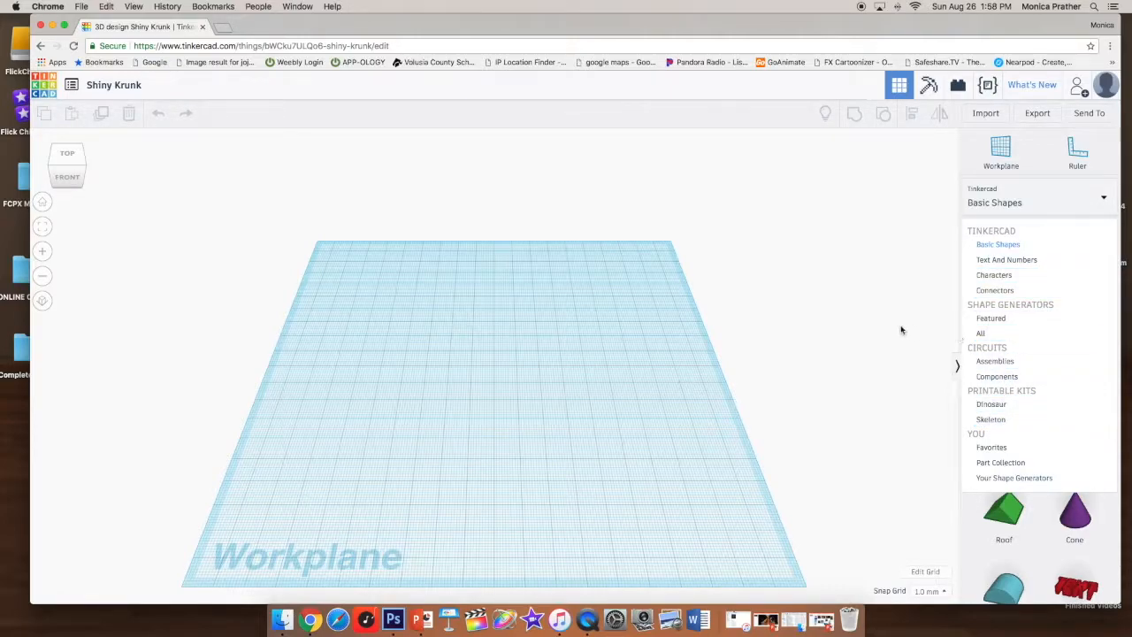
left_click(1014, 246)
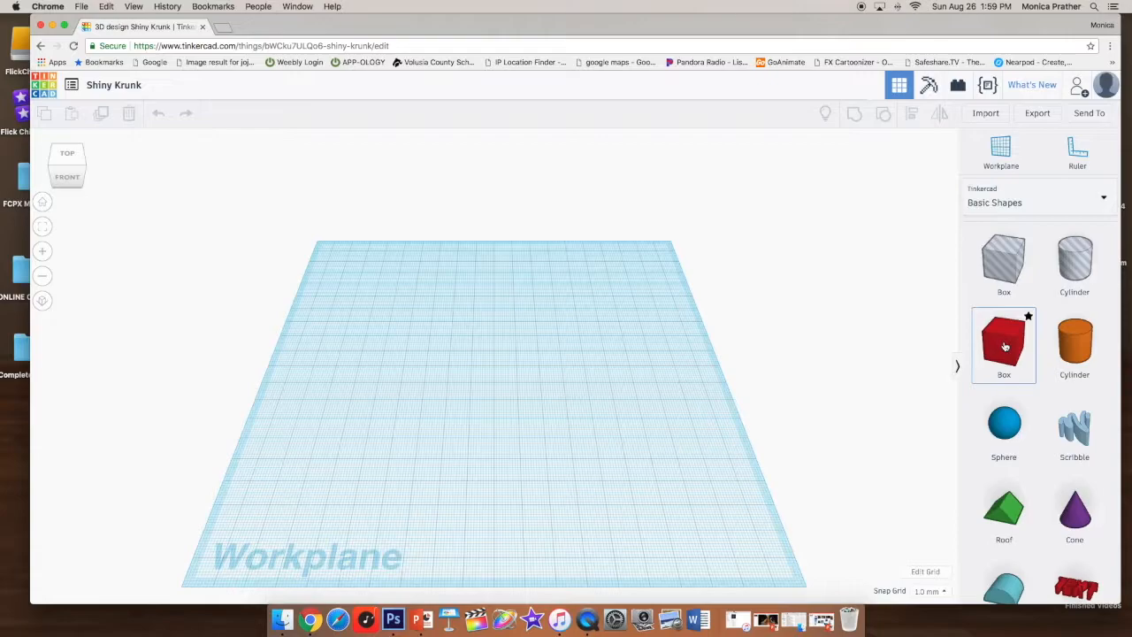
left_click_drag(999, 348, 487, 355)
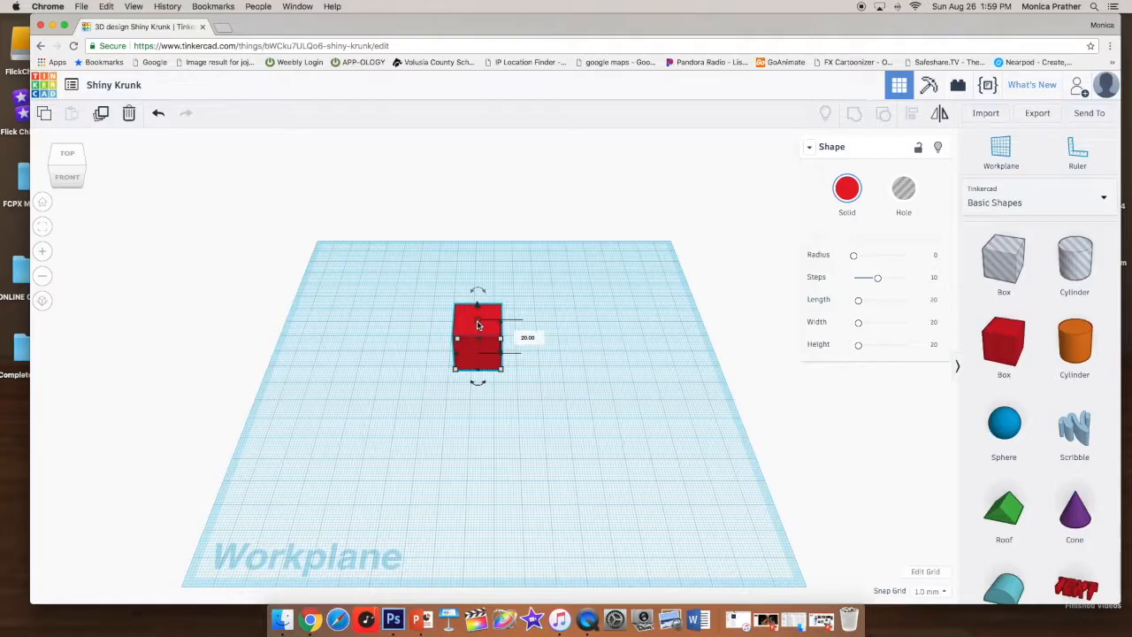
left_click_drag(477, 336, 475, 350)
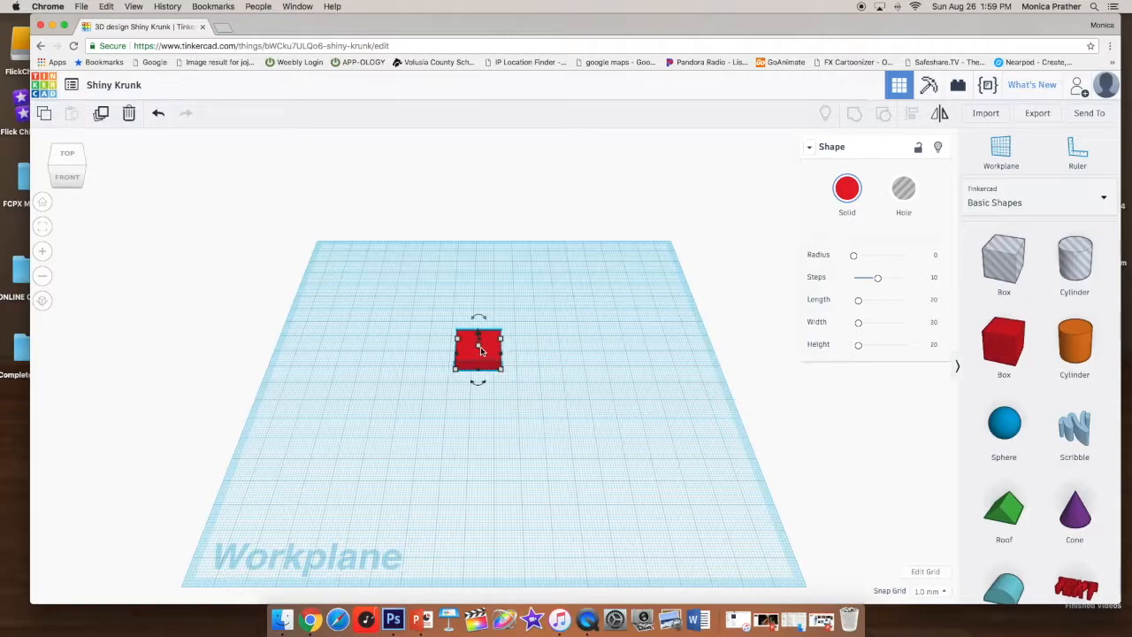
- Stretch the box into a plate about 45 mm wide and set its length to 80 mm
left_click_drag(479, 351, 590, 405)
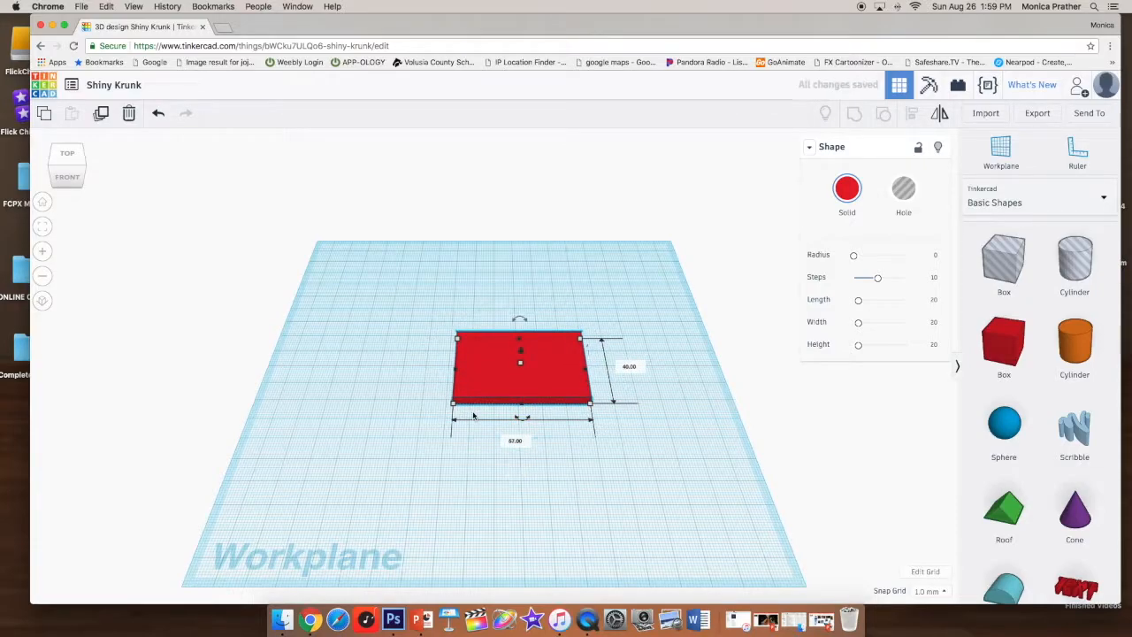
left_click_drag(453, 403, 412, 417)
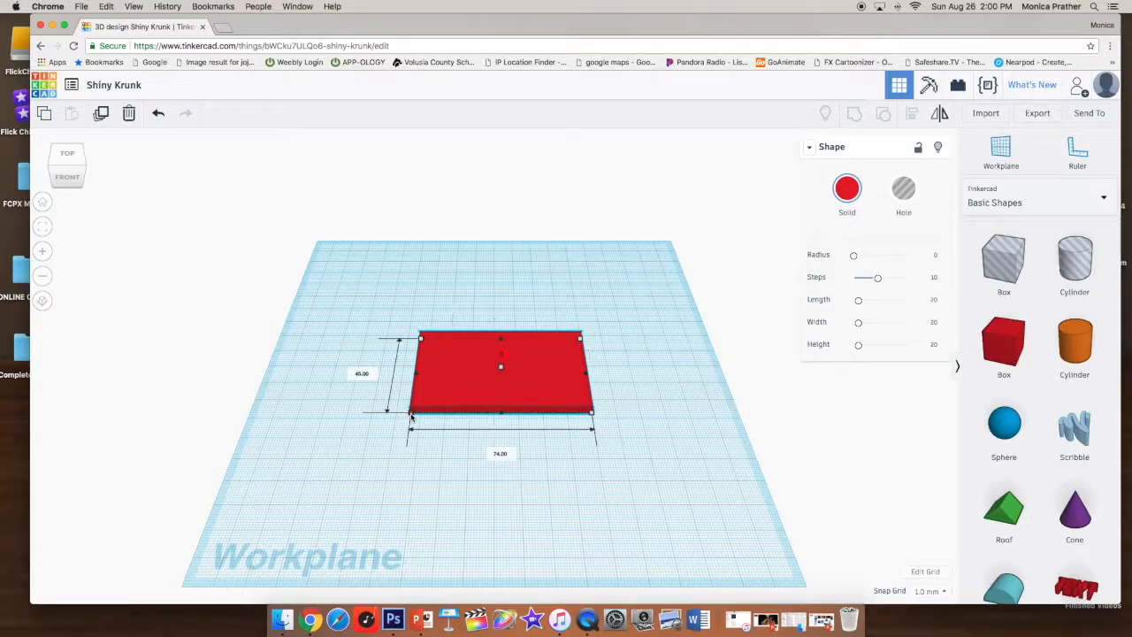
left_click(501, 456)
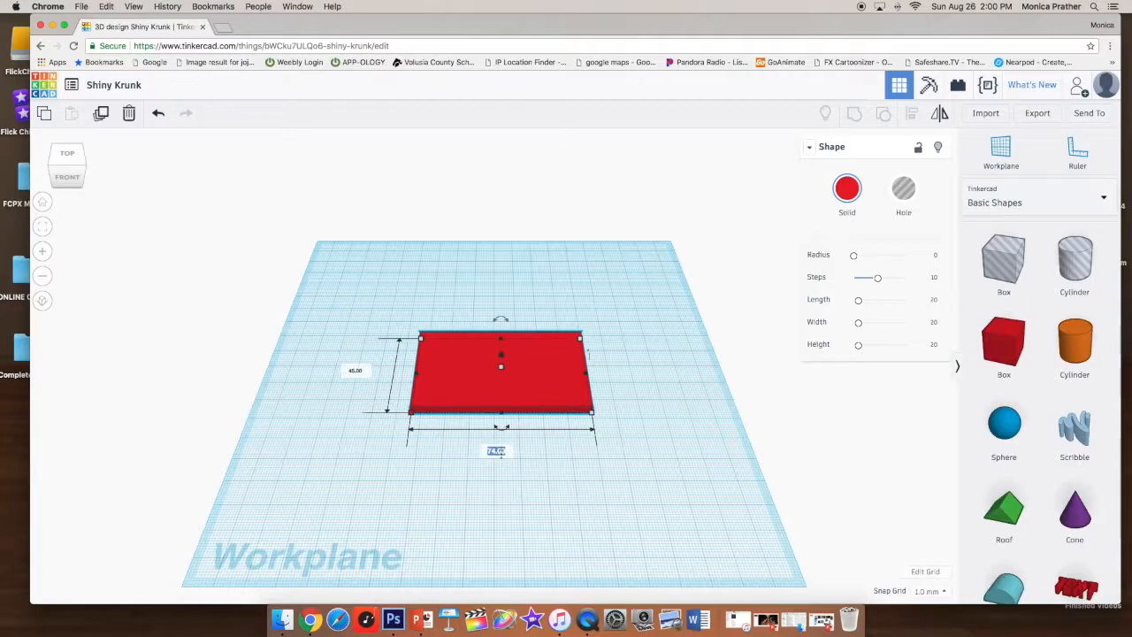
type("80")
key("Return")
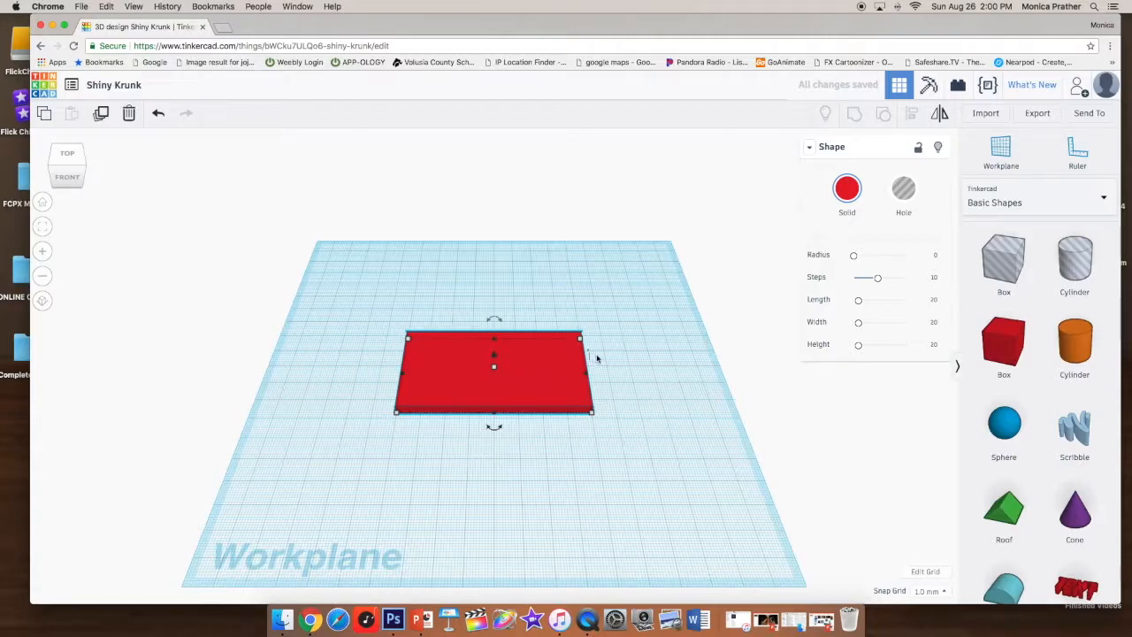
- Move the plate toward the back left and place a second red Box in front of it
left_click_drag(548, 374, 462, 313)
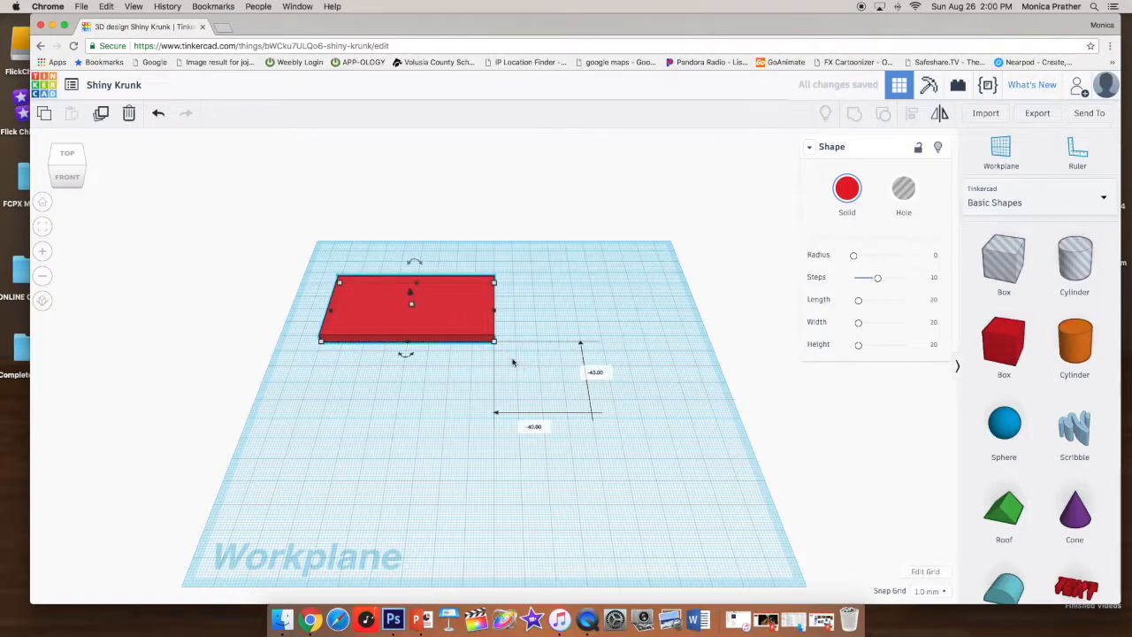
left_click_drag(1004, 345, 508, 416)
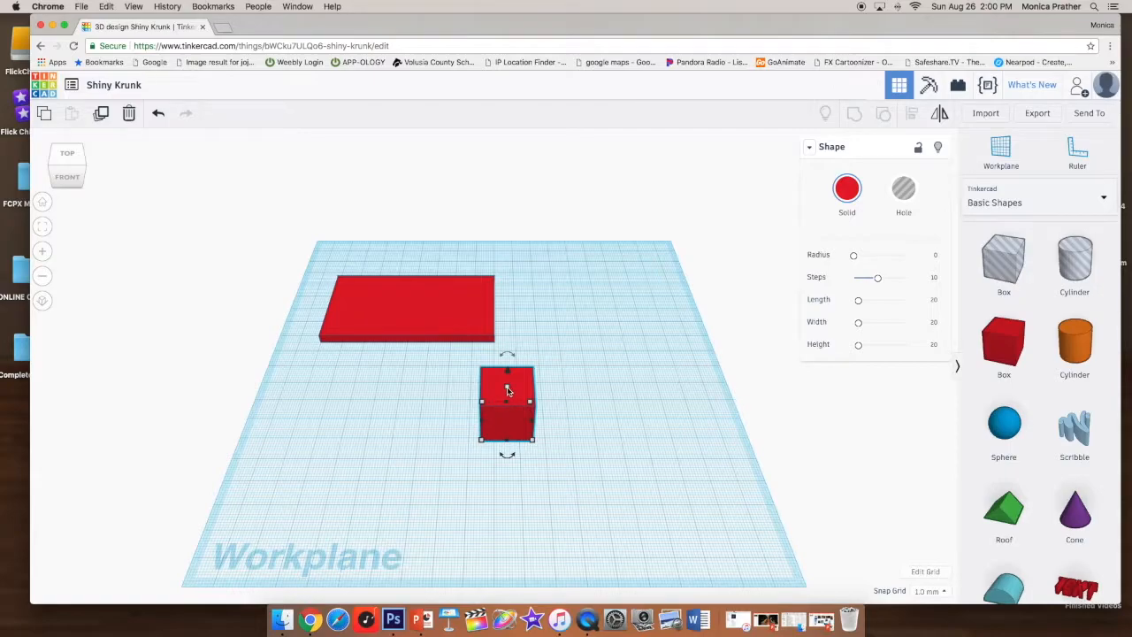
- Set the second box's height to 120 mm
left_click_drag(509, 389, 536, 364)
left_click(559, 335)
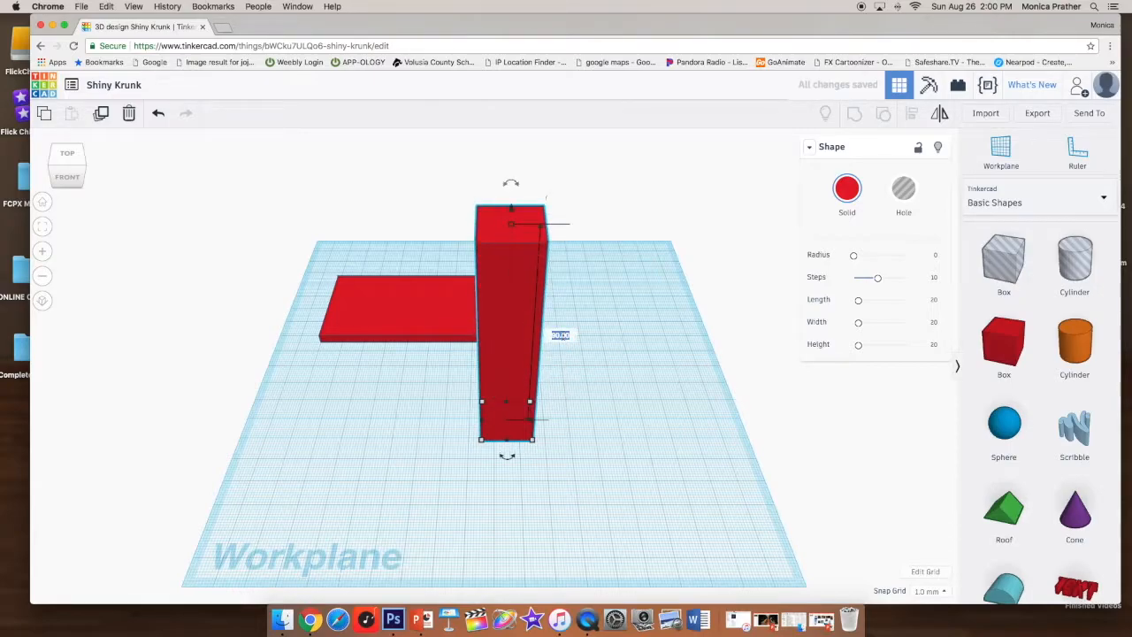
type("120")
key("Return")
- Move the tall box and set its position offsets to 20 mm and 2 mm
left_click_drag(499, 279, 536, 404)
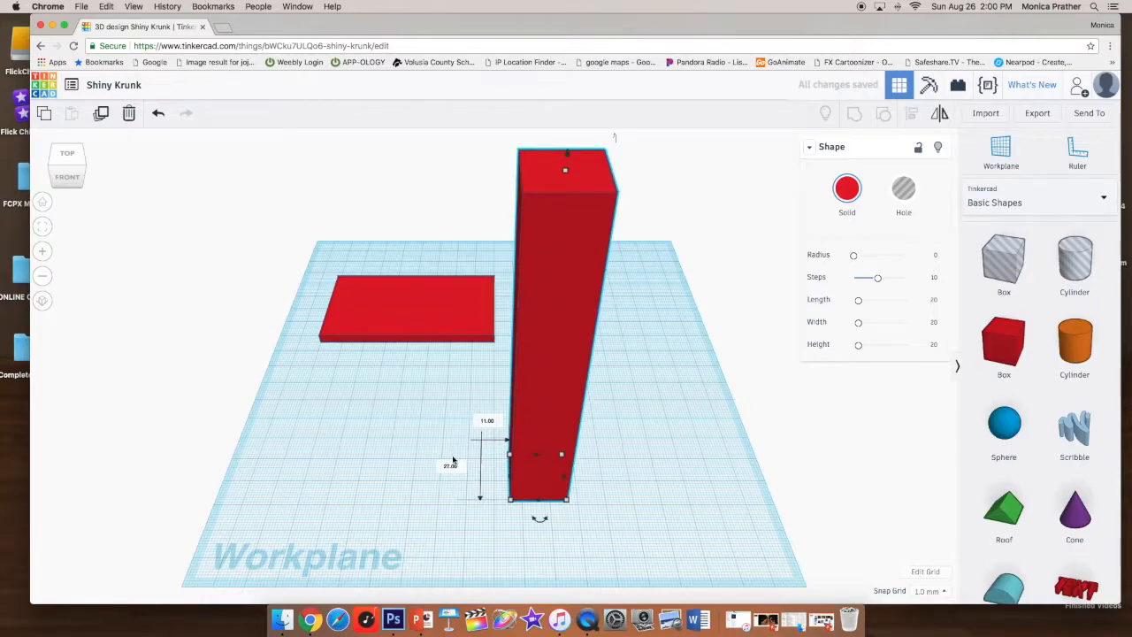
left_click(449, 467)
type("20")
left_click(496, 422)
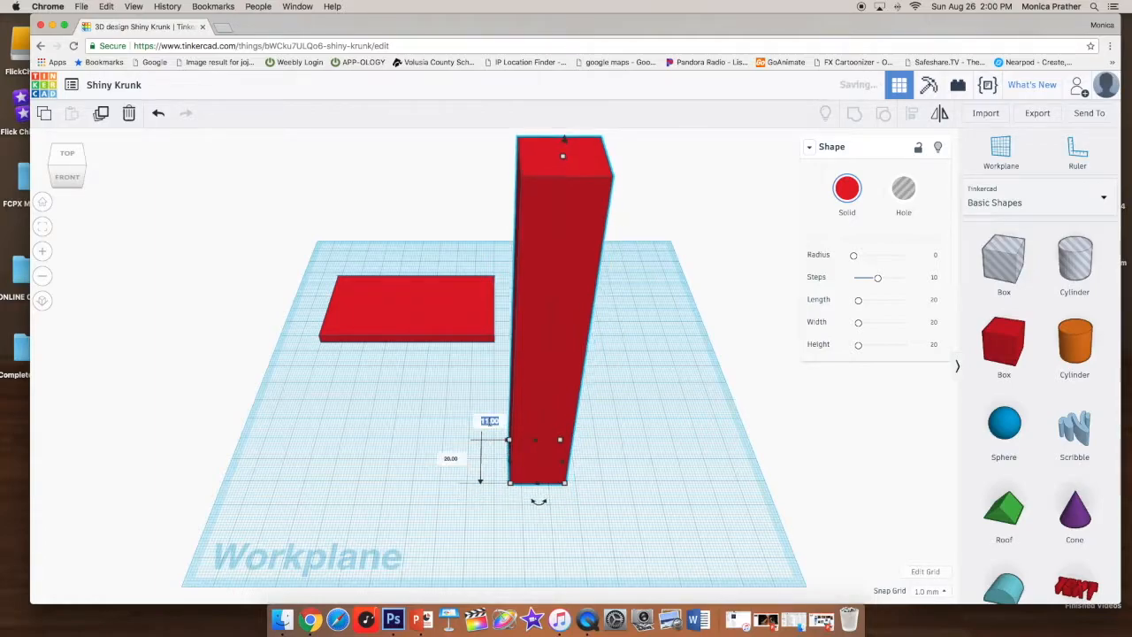
type("20")
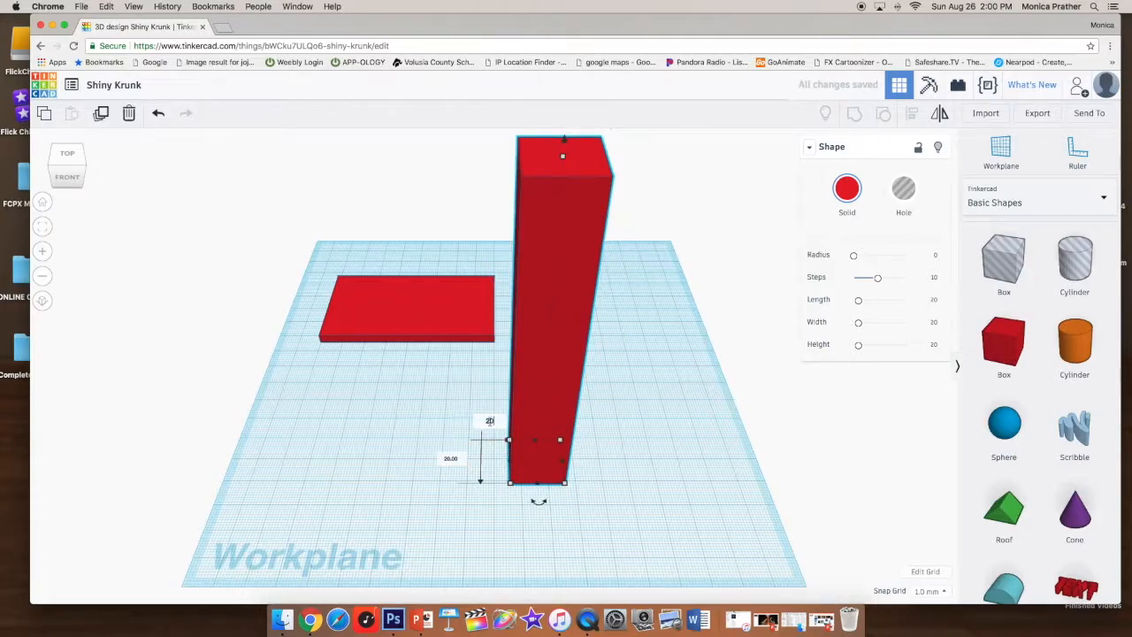
key("Return")
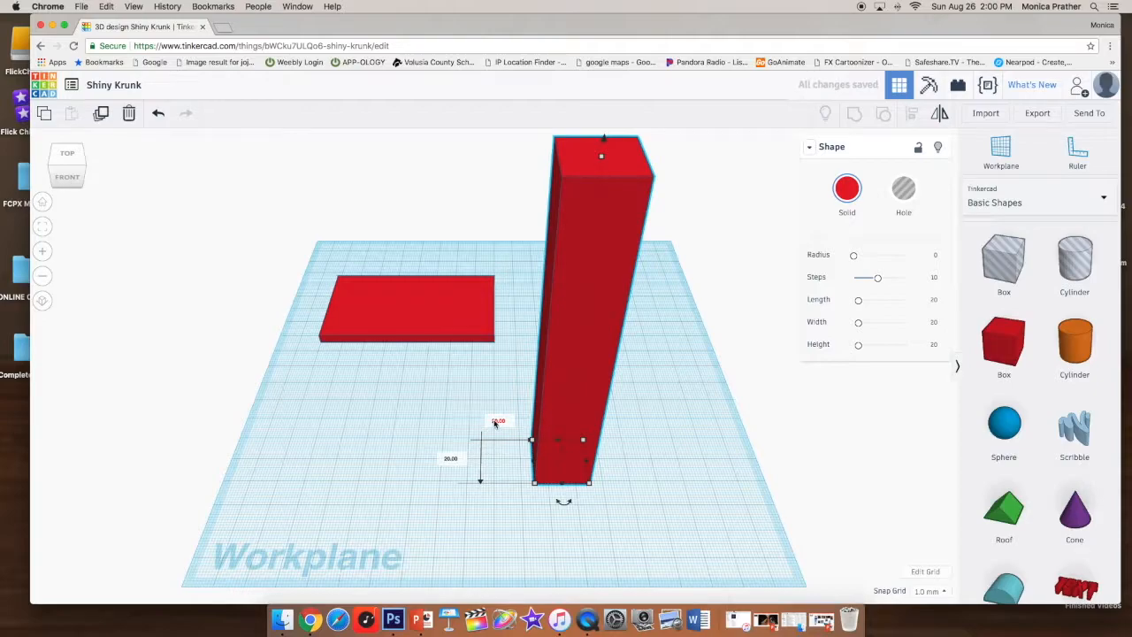
- Nudge the tall box slightly toward the plate
scroll(588, 354, "down", 2)
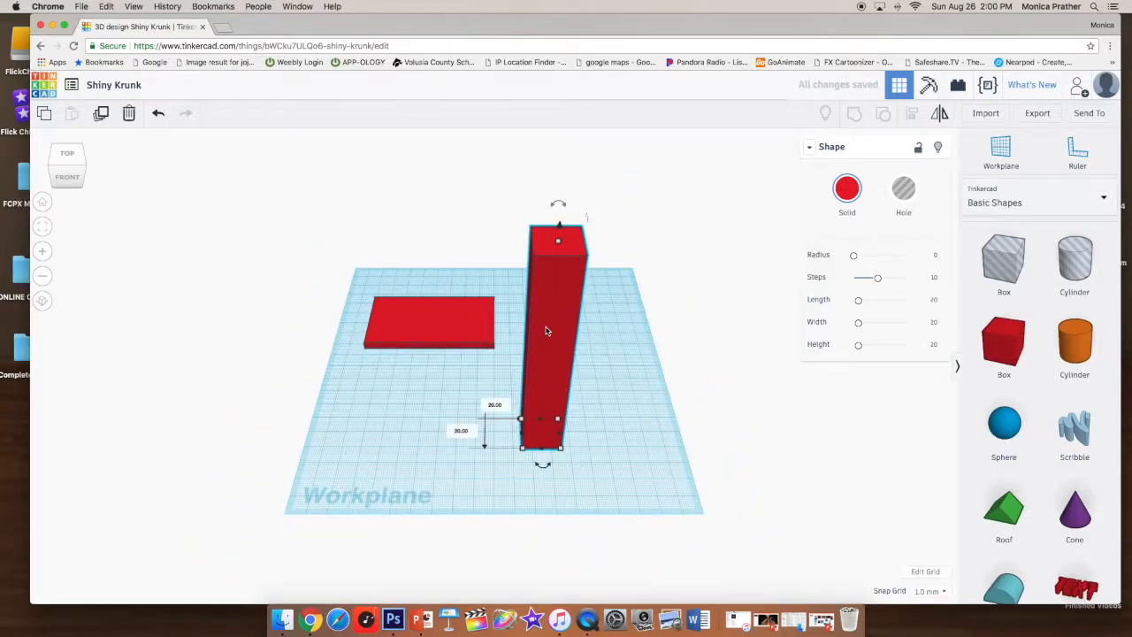
scroll(543, 351, "down", 3)
scroll(534, 364, "up", 5)
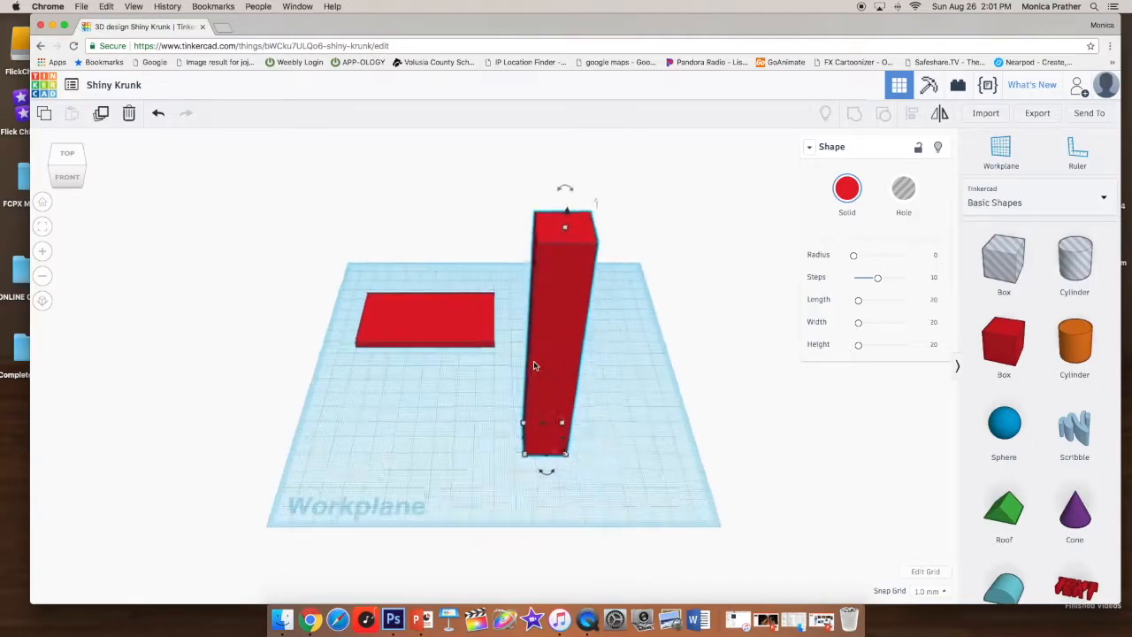
scroll(534, 364, "up", 2)
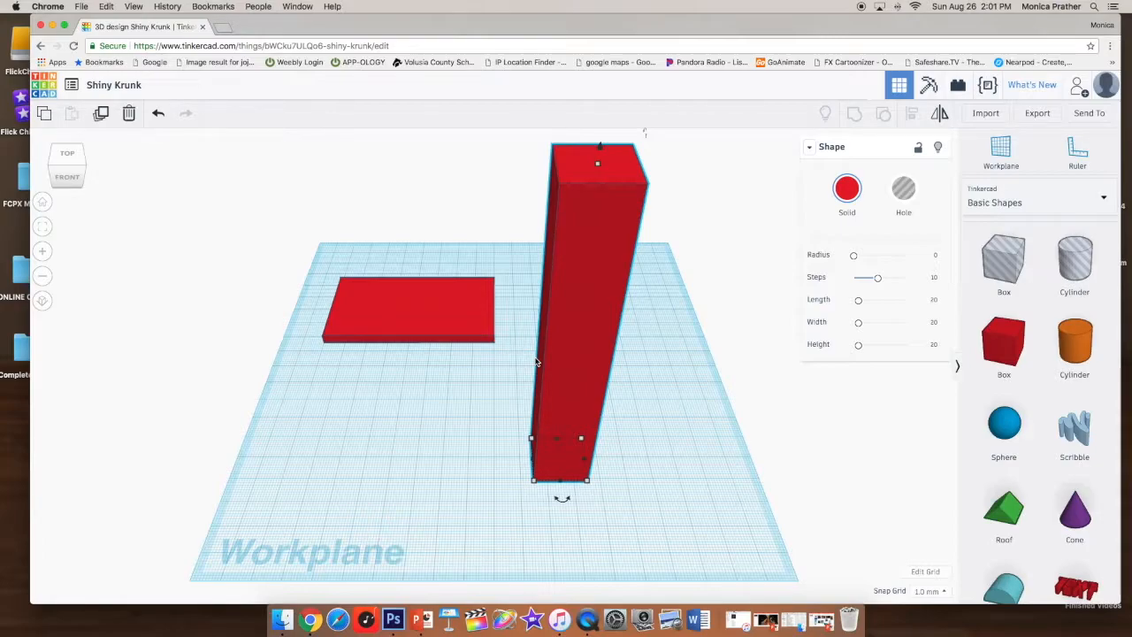
mouse_move(585, 337)
left_mouse_down()
mouse_move(505, 306)
mouse_move(570, 363)
mouse_move(576, 330)
mouse_move(566, 335)
left_mouse_up()
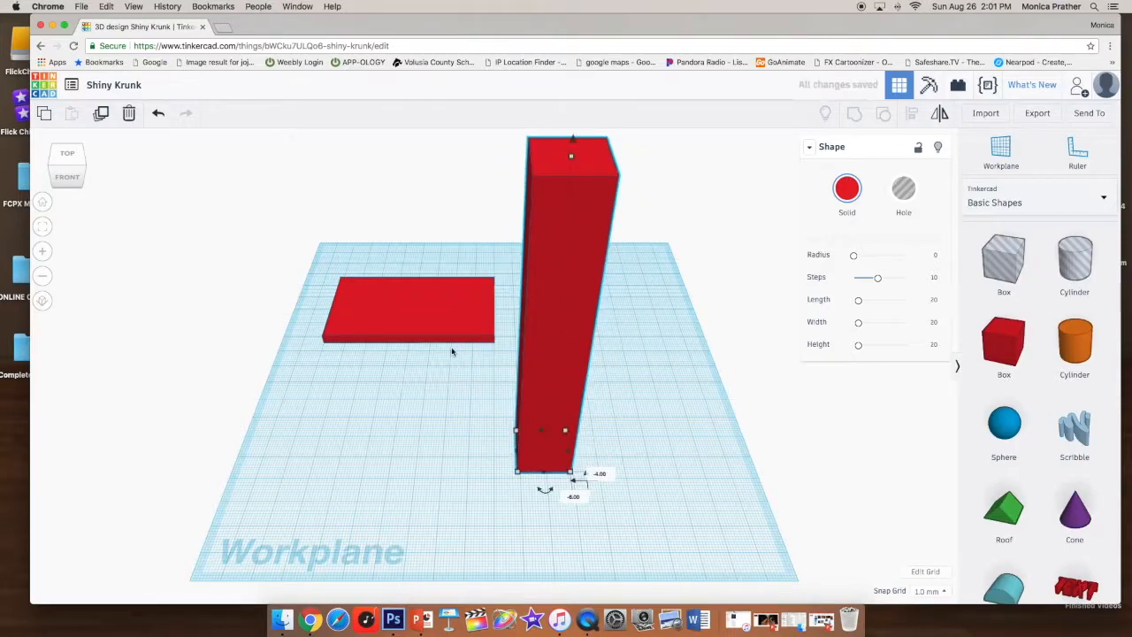
- Move the plate so it sits beside the tall box
left_click_drag(422, 313, 557, 453)
right_click_drag(758, 480, 686, 428)
left_click(471, 399)
left_click_drag(471, 400, 376, 386)
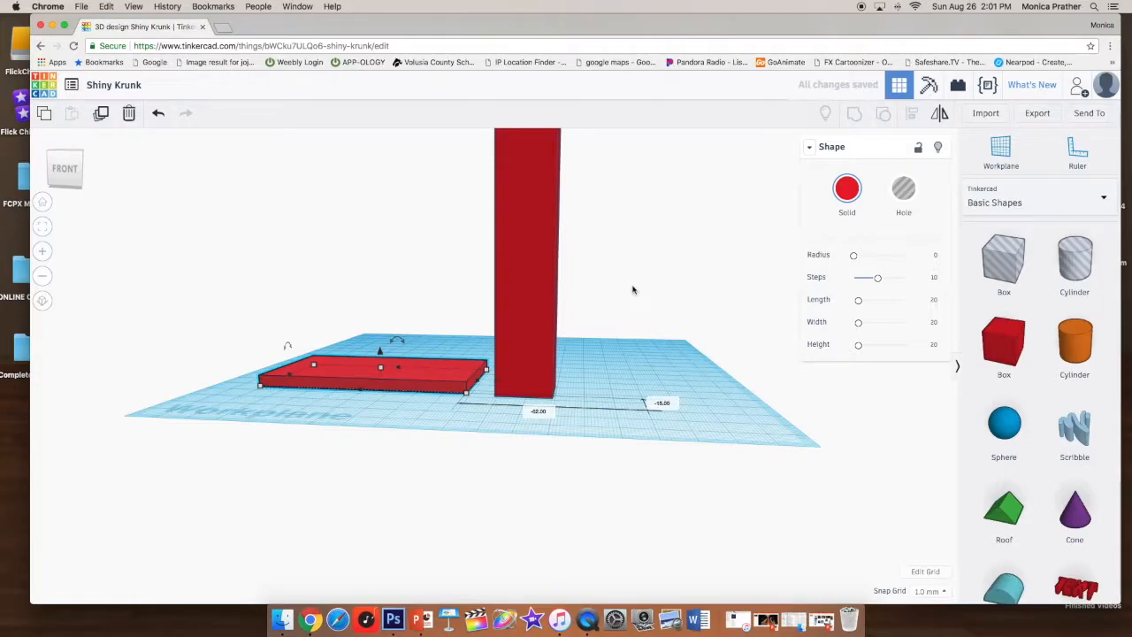
- Select the tall box and set its position offset to 4 mm
right_click_drag(677, 309, 680, 387)
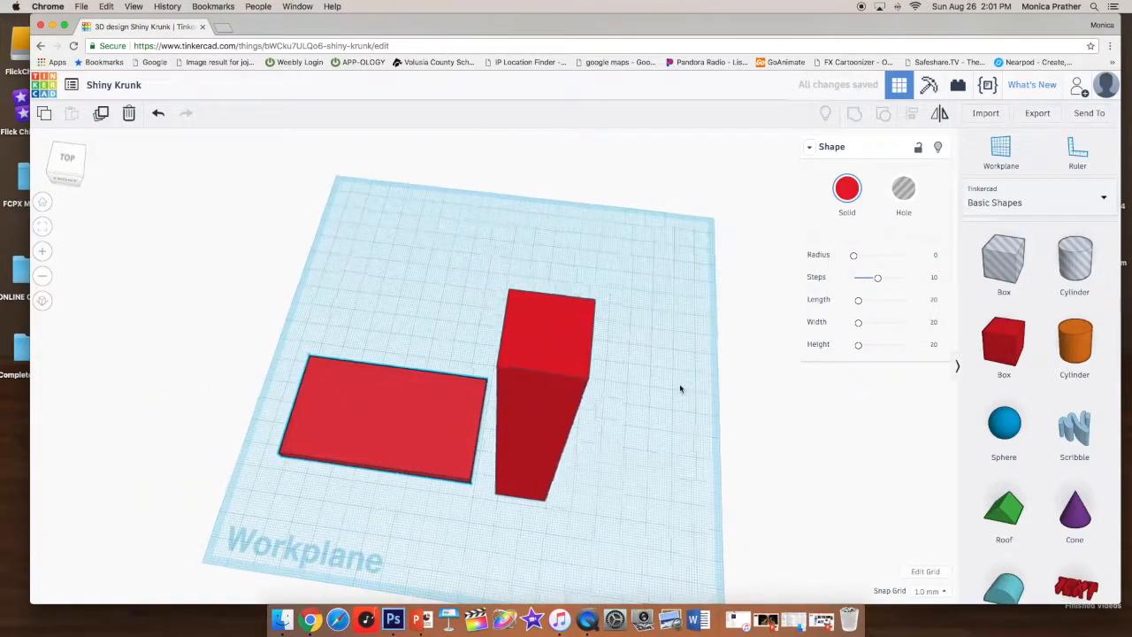
left_click(555, 314)
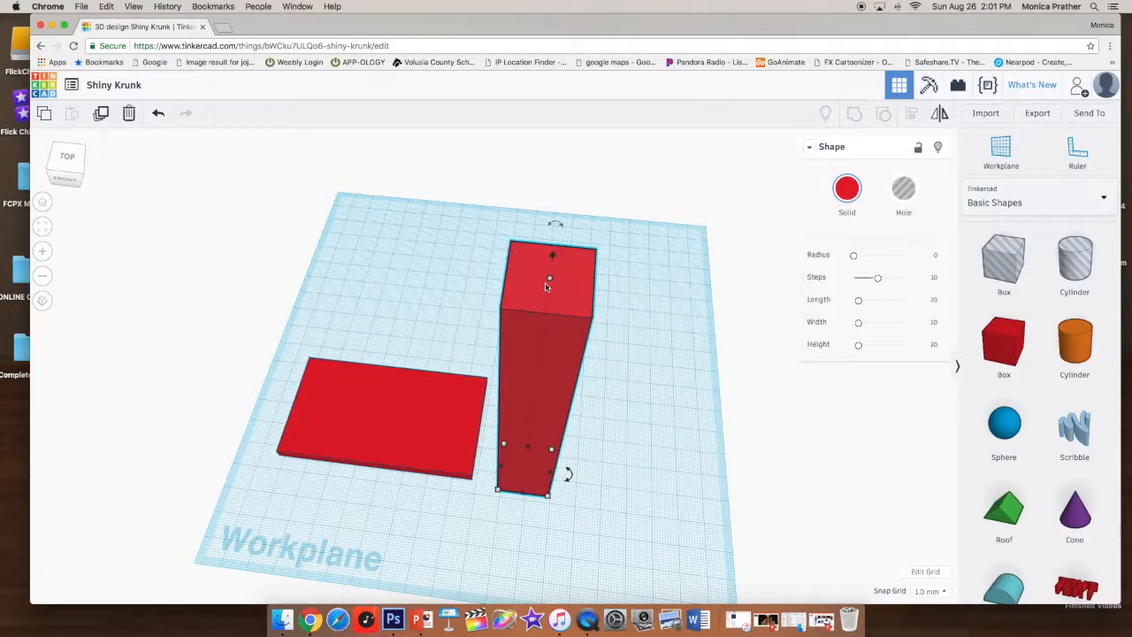
left_click_drag(553, 258, 555, 252)
left_click(560, 449)
type("4")
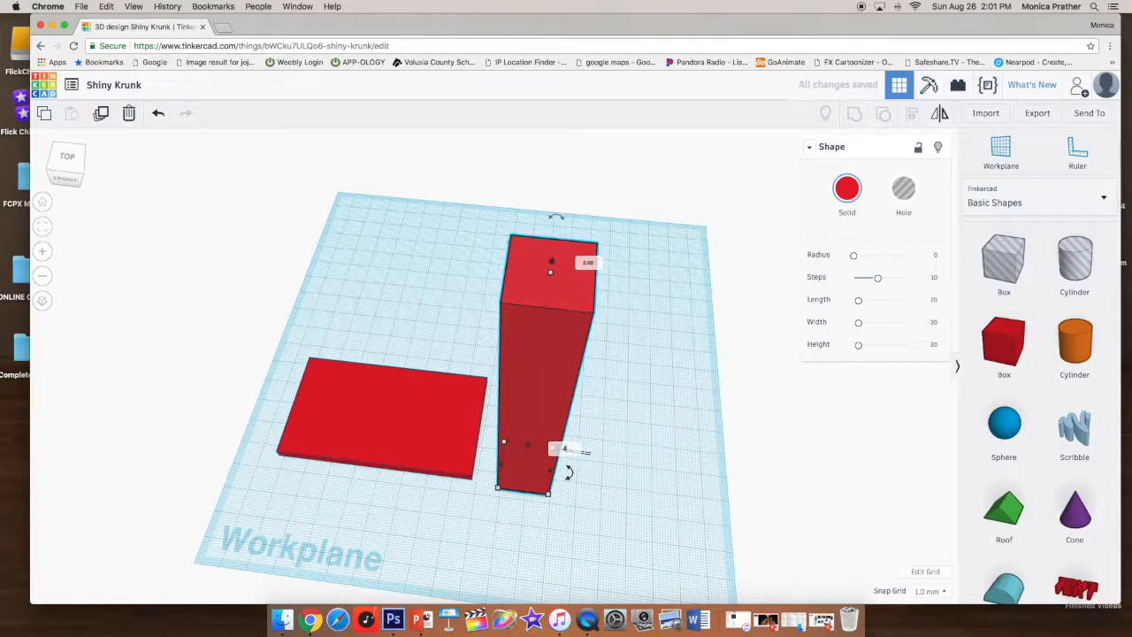
key("Return")
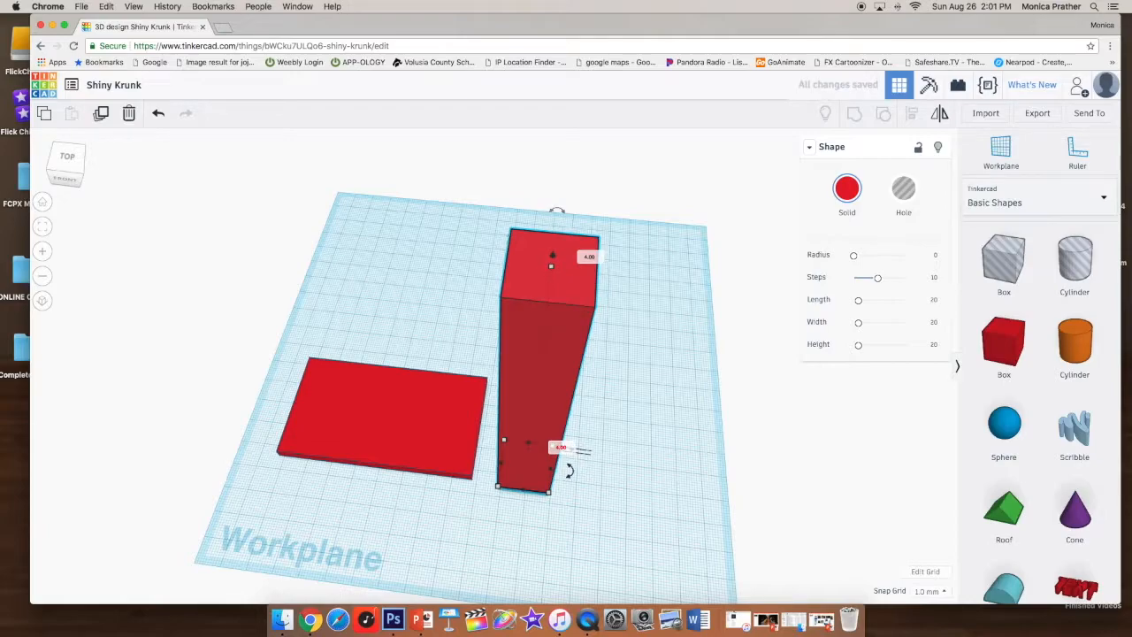
scroll(571, 460, "up", 2)
scroll(572, 455, "down", 5)
right_click_drag(695, 511, 623, 419)
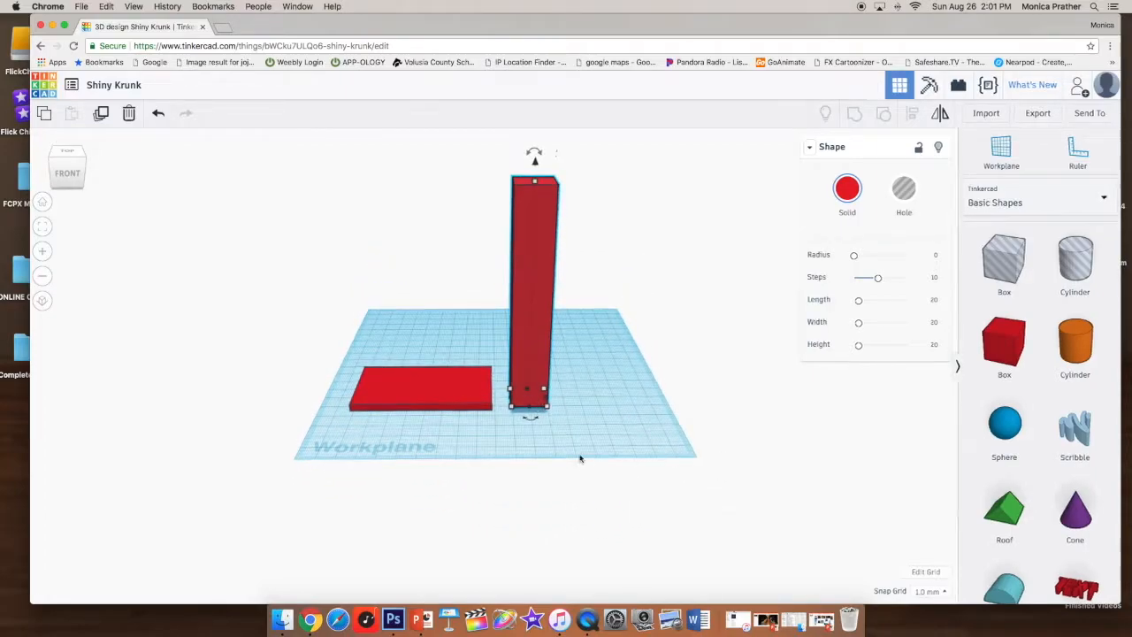
scroll(582, 460, "up", 2, "ctrl")
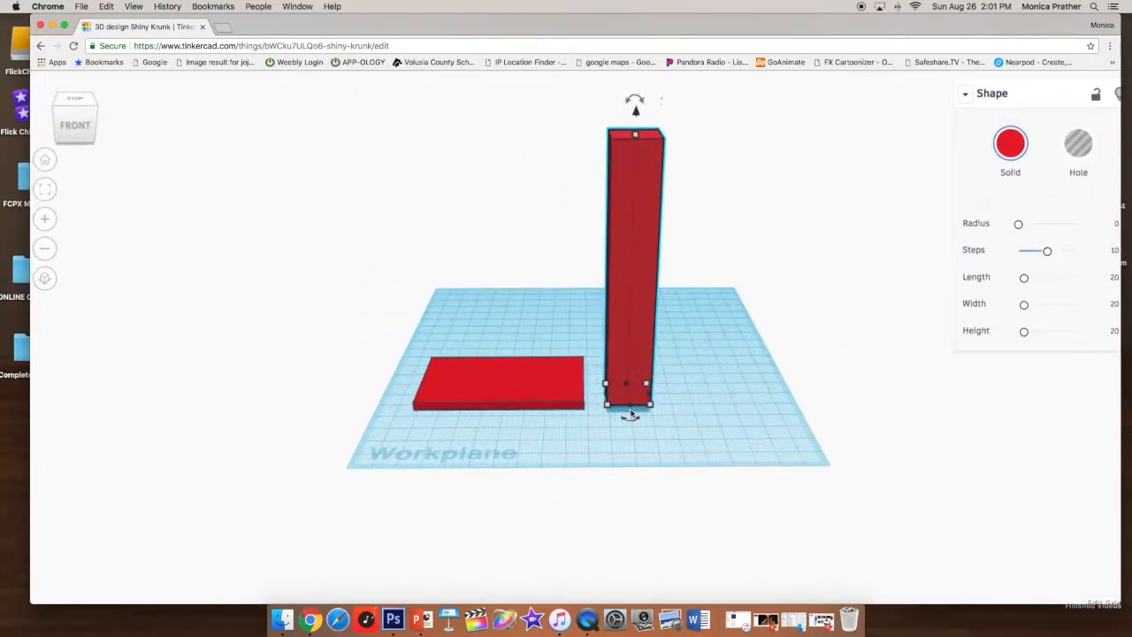
- Move the tall box onto the middle of the plate
scroll(625, 405, "down", 2)
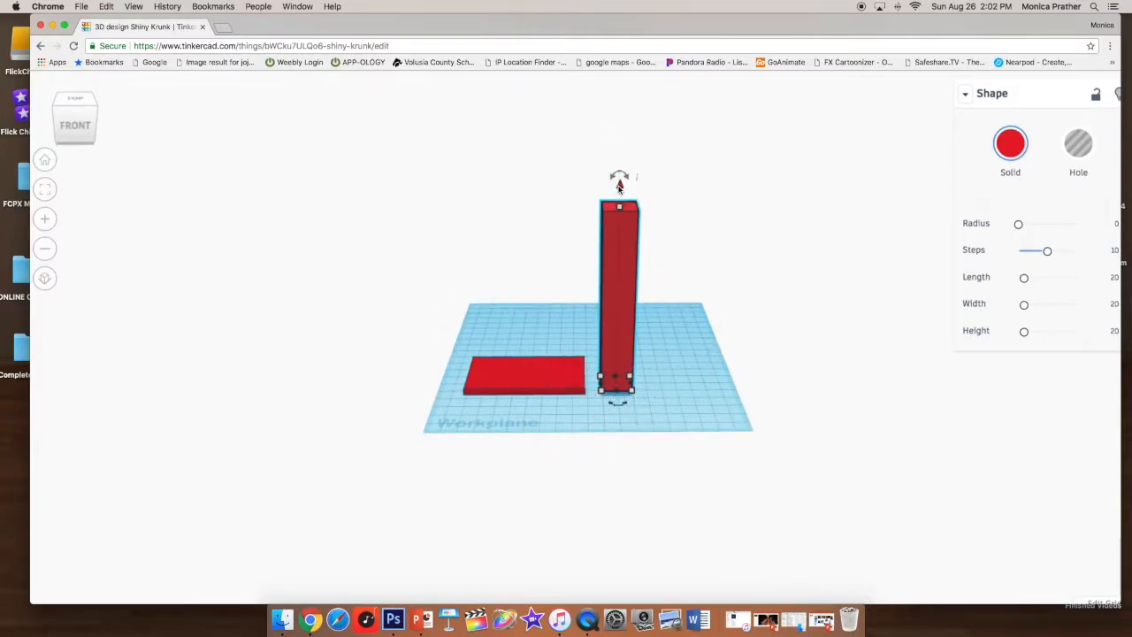
scroll(618, 184, "down", 3)
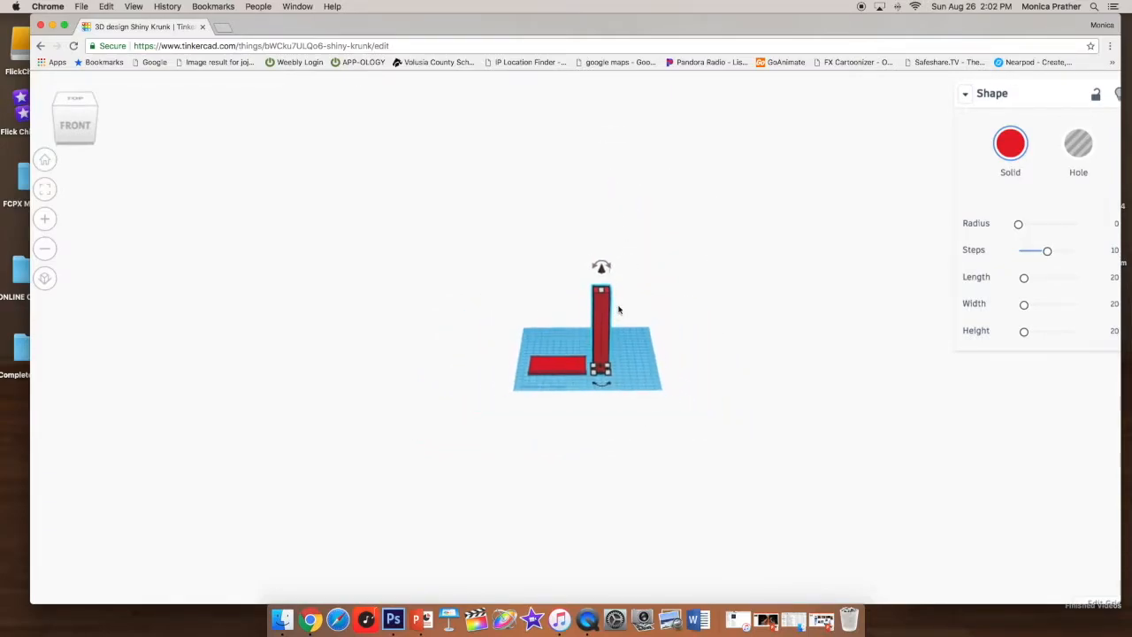
scroll(616, 313, "up", 3)
scroll(616, 313, "up", 3)
scroll(617, 313, "down", 3)
scroll(616, 313, "up", 3)
scroll(617, 313, "down", 2)
left_click_drag(622, 264, 512, 255)
right_click_drag(585, 282, 611, 212)
mouse_move(531, 266)
left_mouse_down()
mouse_move(631, 262)
mouse_move(546, 266)
left_mouse_up()
right_click_drag(618, 268, 559, 350)
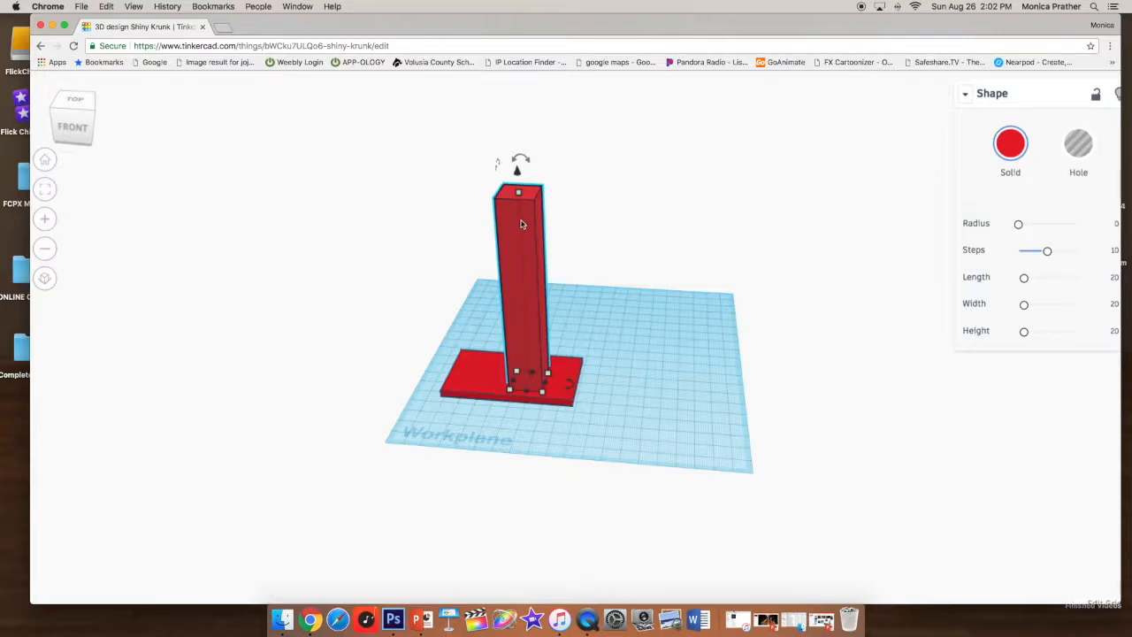
mouse_move(520, 196)
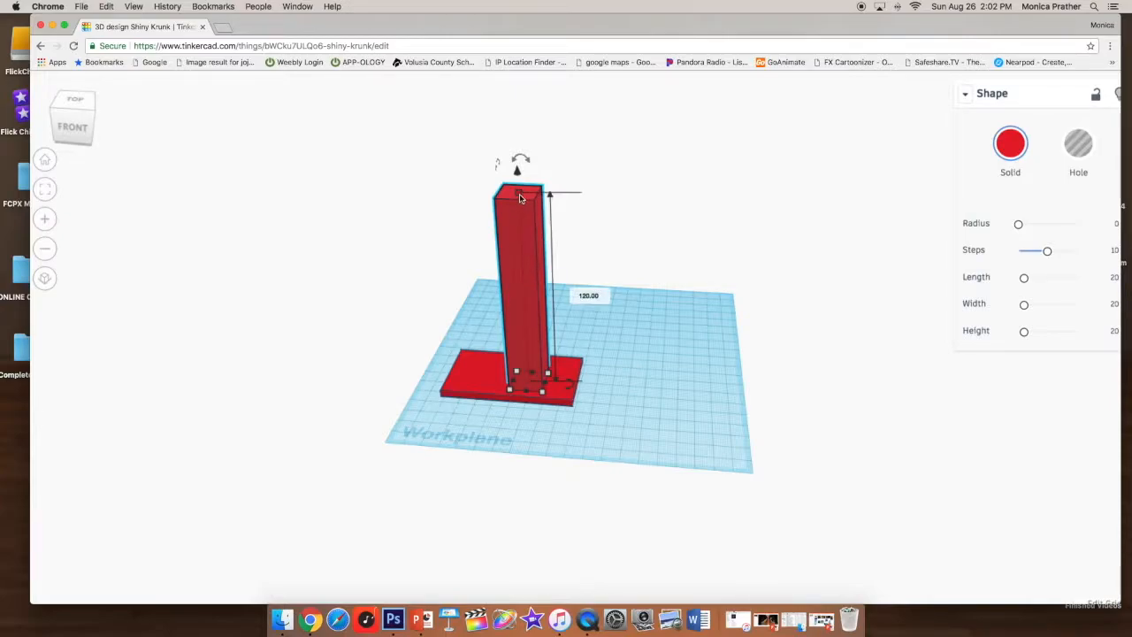
mouse_move(526, 309)
left_mouse_down()
mouse_move(513, 306)
mouse_move(536, 311)
mouse_move(515, 308)
left_mouse_up()
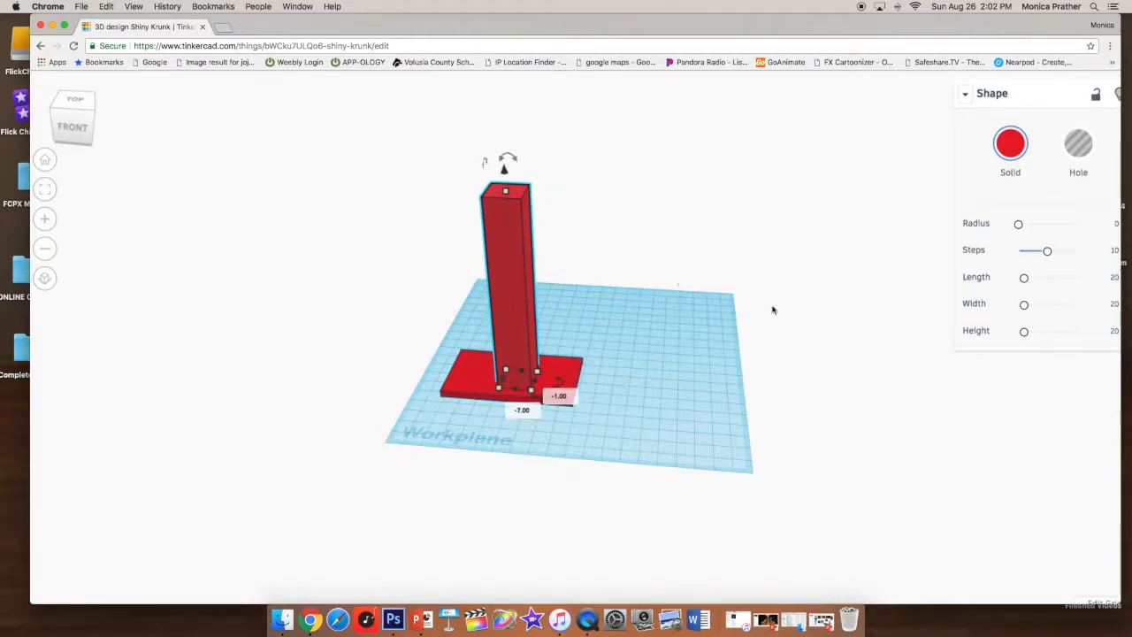
- Select both the tall box and the plate and center-align them with each other
right_click_drag(803, 346, 489, 330)
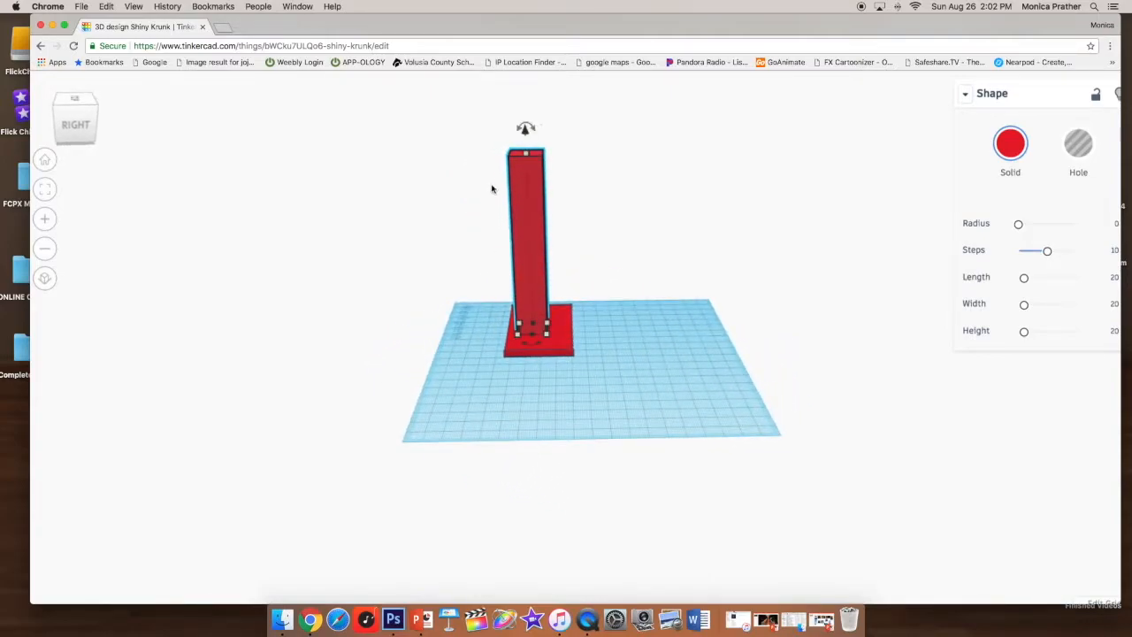
left_click_drag(480, 129, 596, 395)
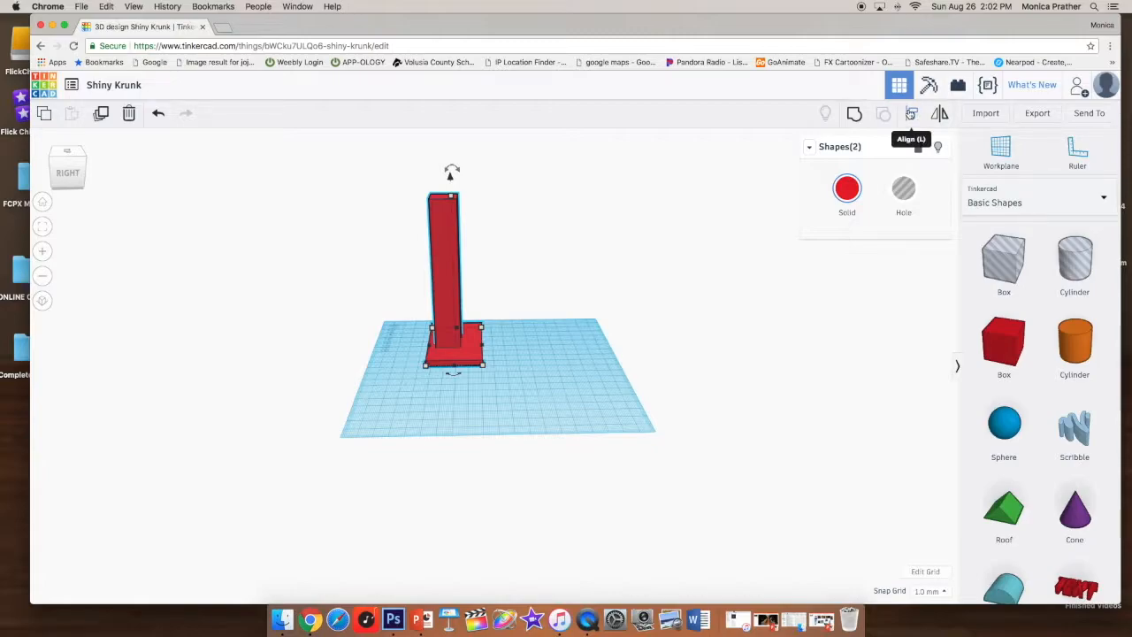
left_click(911, 116)
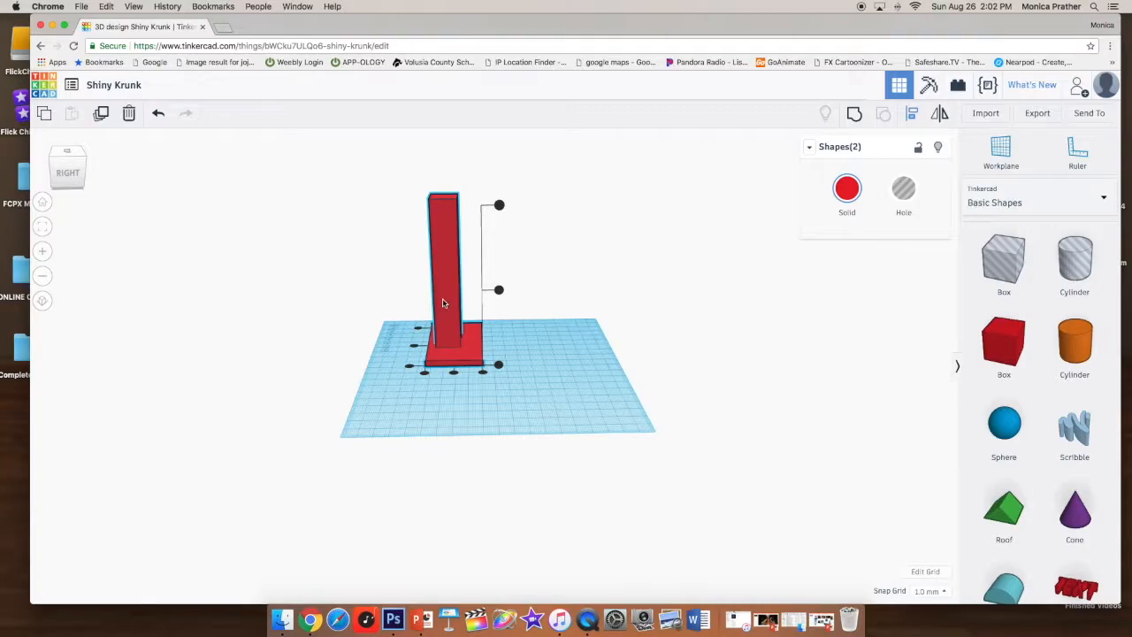
left_click(454, 374)
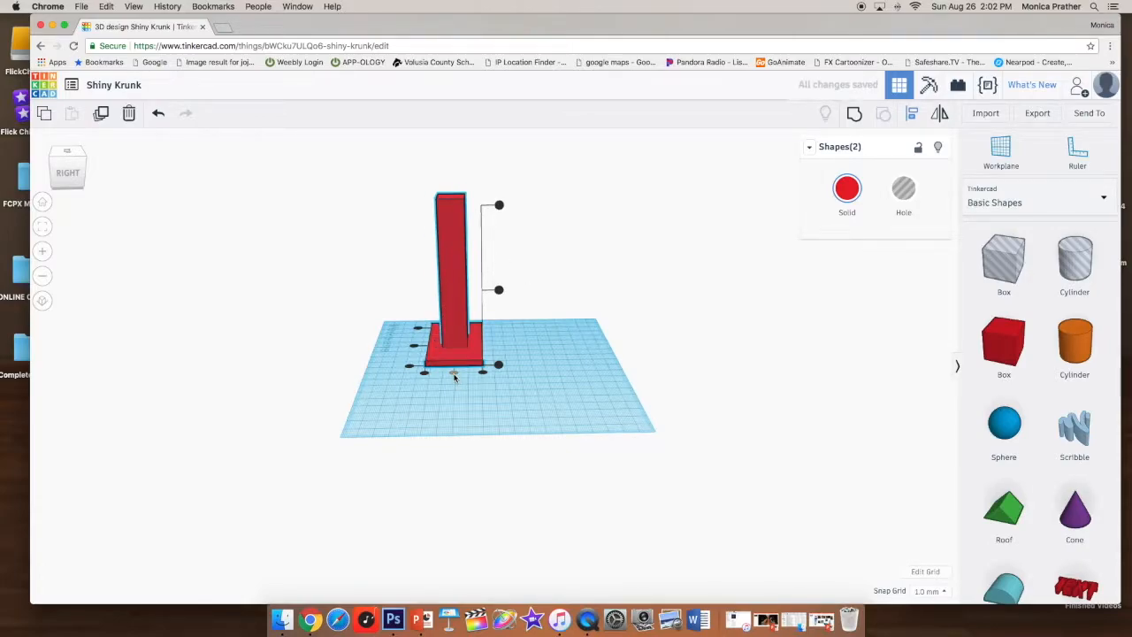
left_click(414, 346)
right_click_drag(390, 391, 698, 401)
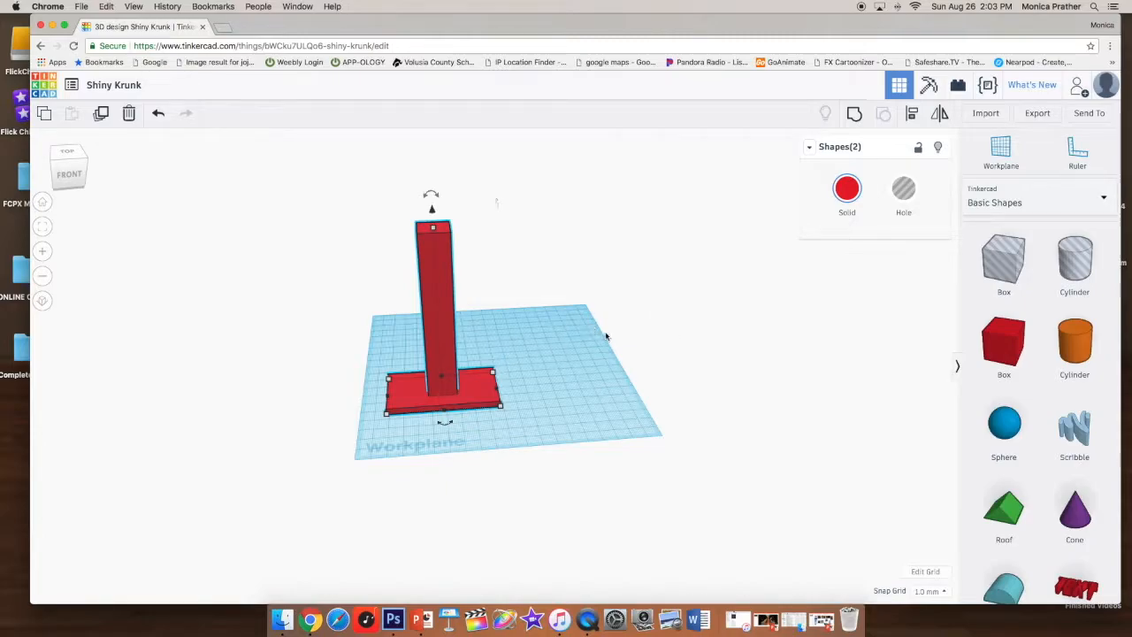
- Select the tall box and plate together and group them into one shape
scroll(604, 350, "down", 3)
scroll(604, 351, "up", 5)
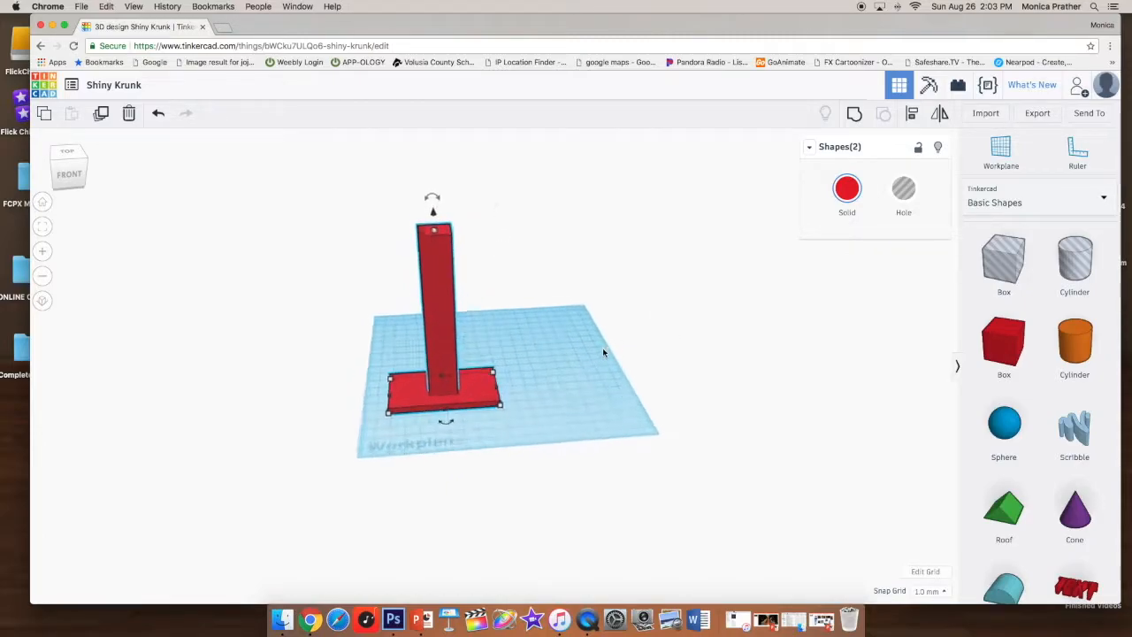
scroll(603, 352, "down", 3)
left_click_drag(323, 207, 584, 460)
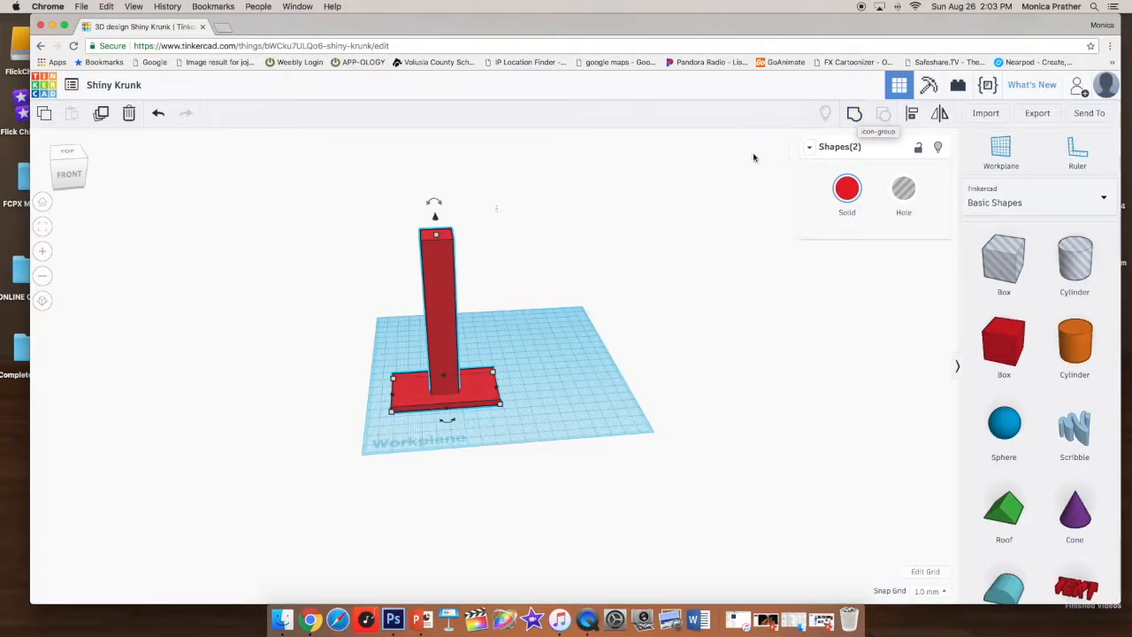
left_click(854, 115)
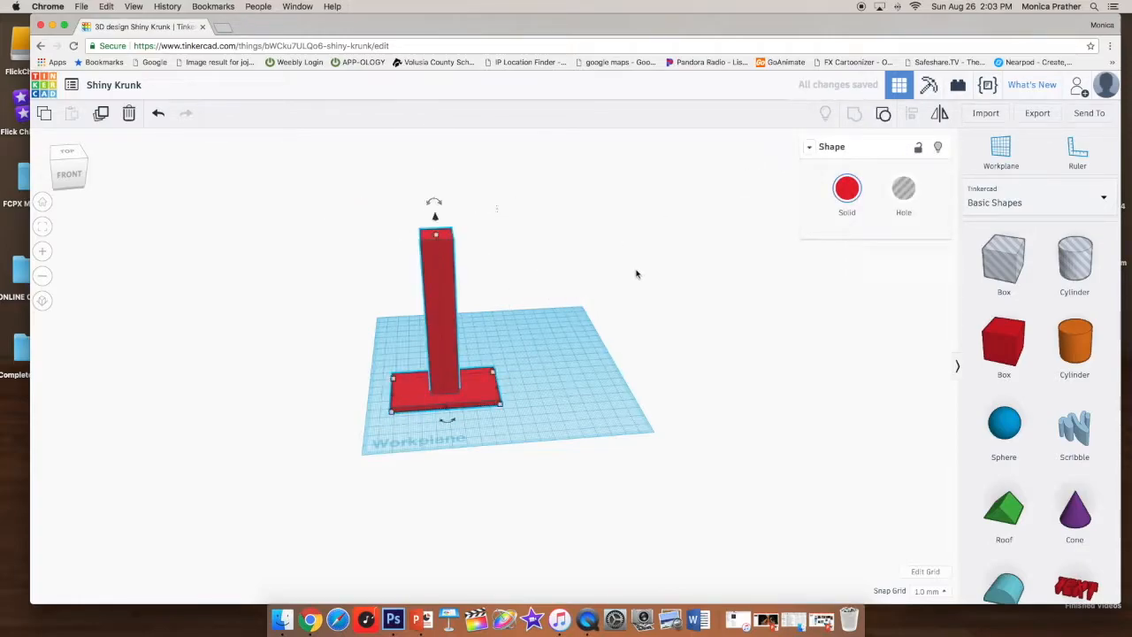
- Shift the grouped post and plate slightly across the workplane
left_click_drag(441, 314, 484, 305)
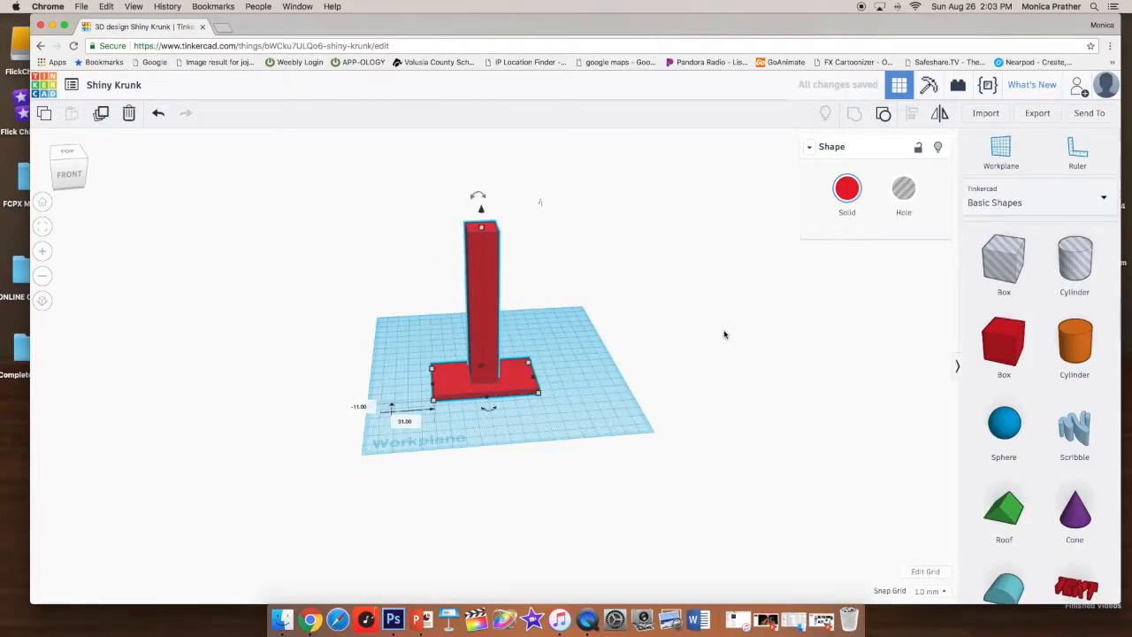
right_click_drag(732, 369, 770, 366)
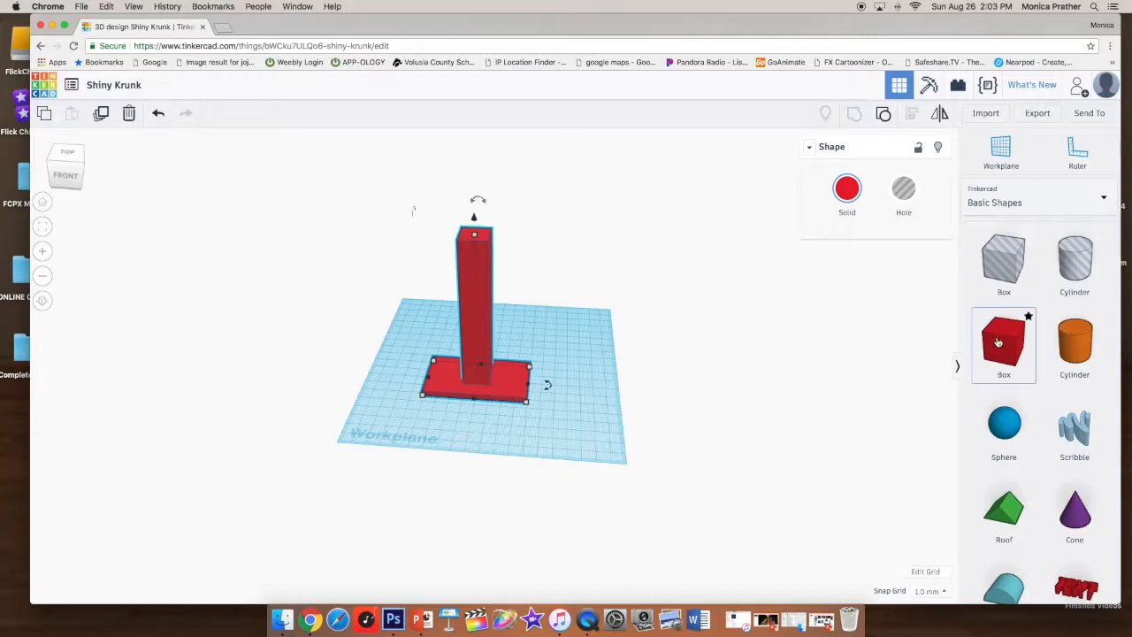
- Add a new box and stretch it into a long bar about 145 mm long and 11 mm wide
left_click_drag(1003, 344, 572, 427)
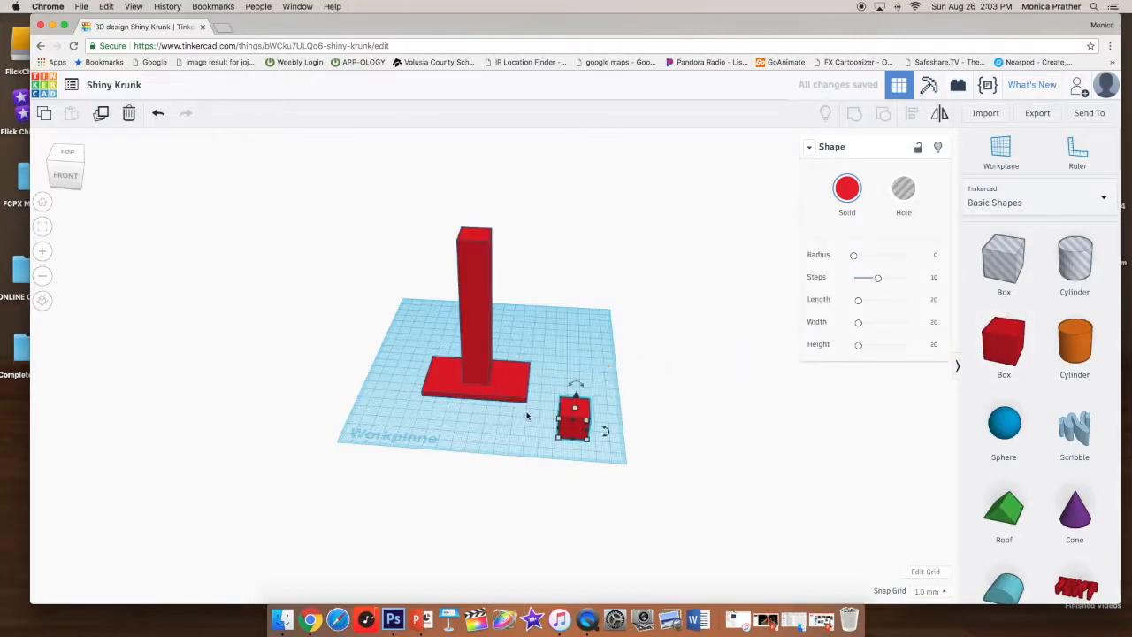
left_click_drag(560, 424, 387, 423)
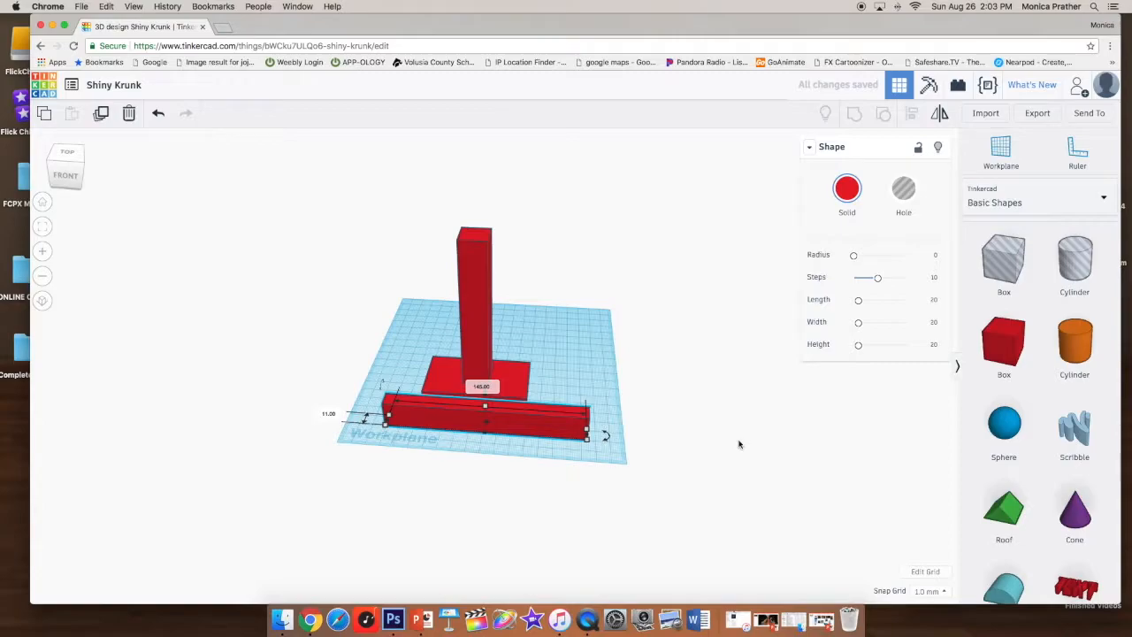
scroll(741, 444, "up", 4)
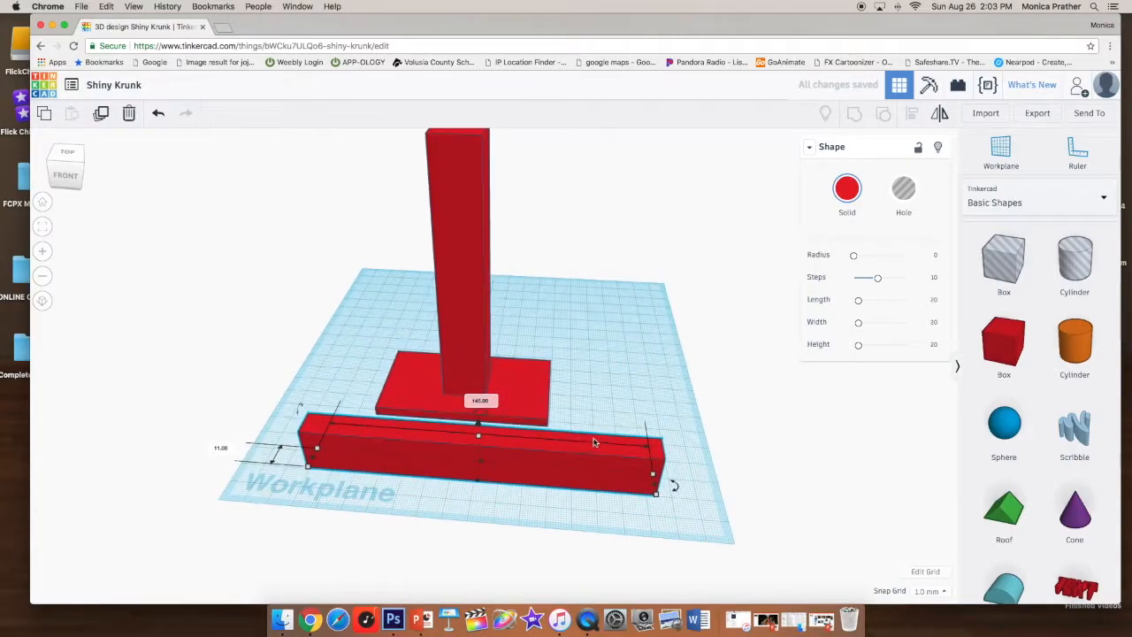
right_click_drag(758, 434, 636, 423)
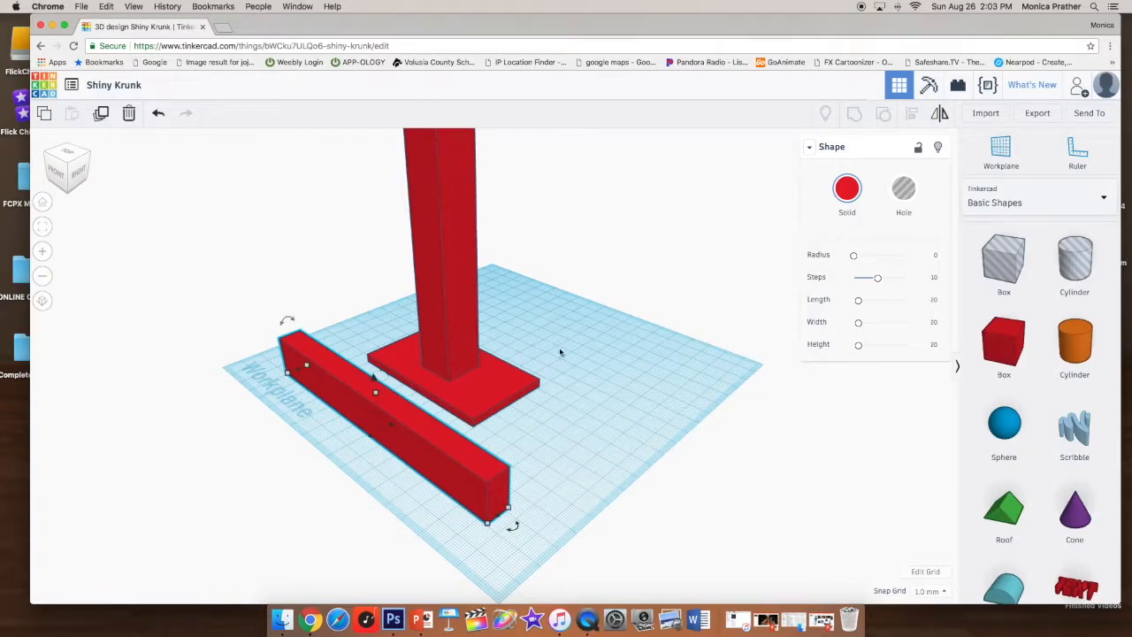
scroll(535, 276, "up", 3)
scroll(538, 274, "down", 5)
scroll(540, 271, "up", 3)
scroll(539, 271, "down", 4)
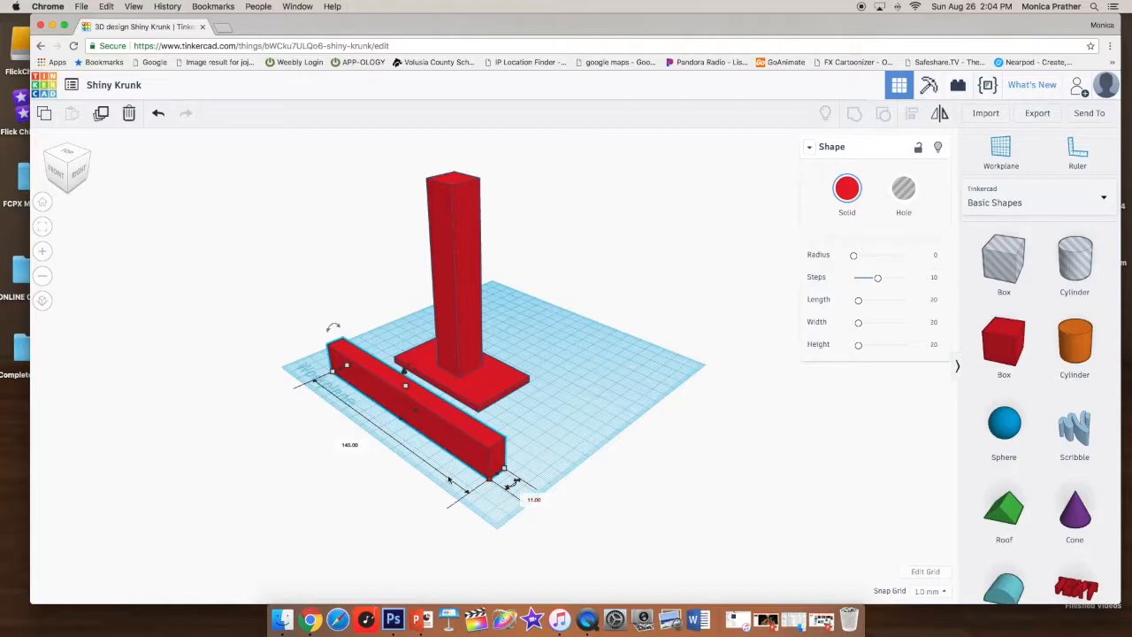
- Set the bar's length to 120 mm
left_click(349, 446)
type("15")
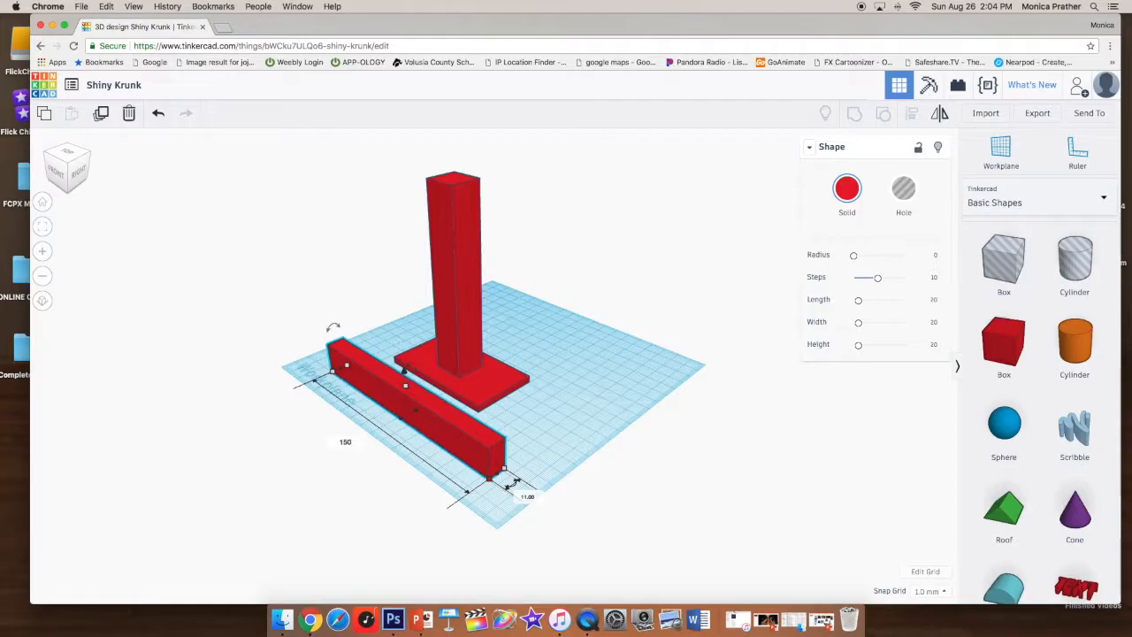
type("0")
key("Return")
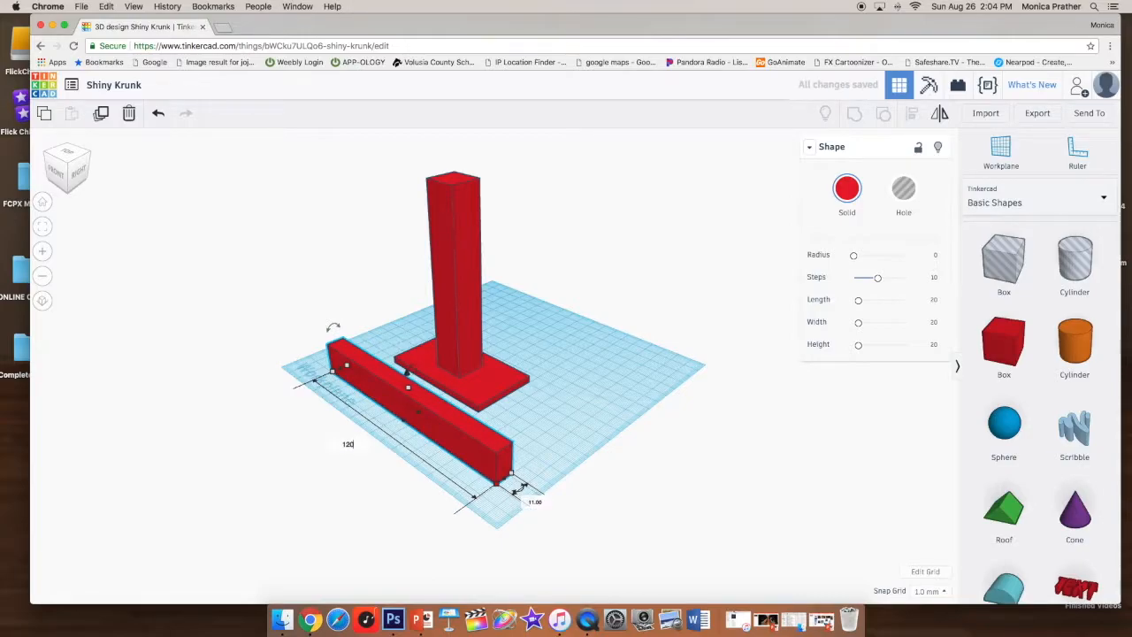
key("Return")
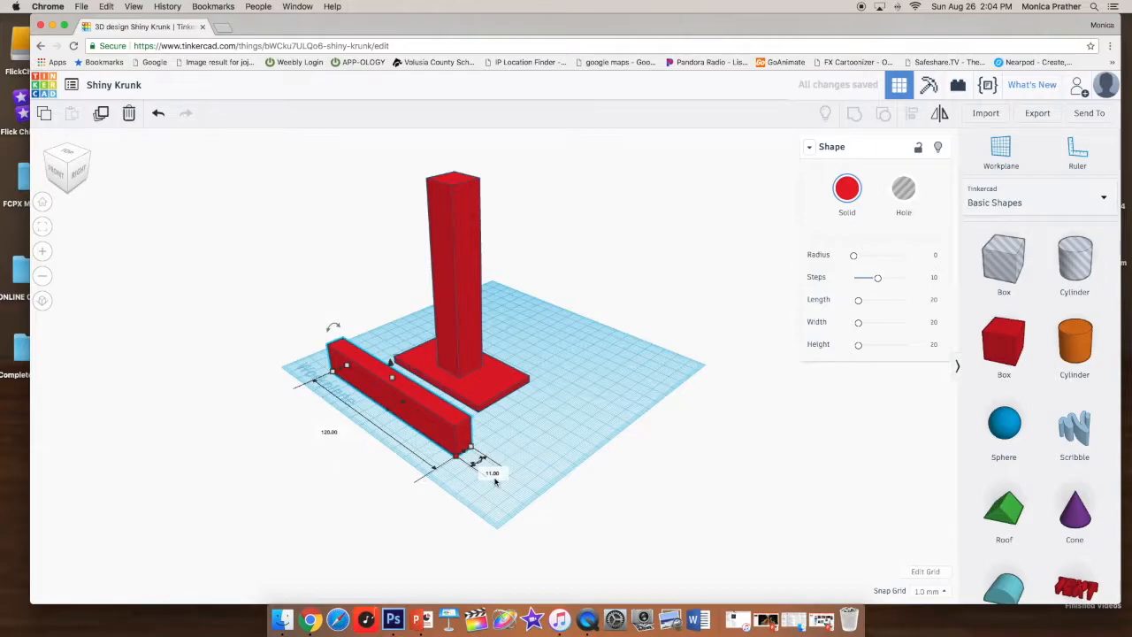
- Set the bar's width to 10 mm
scroll(497, 473, "down", 3)
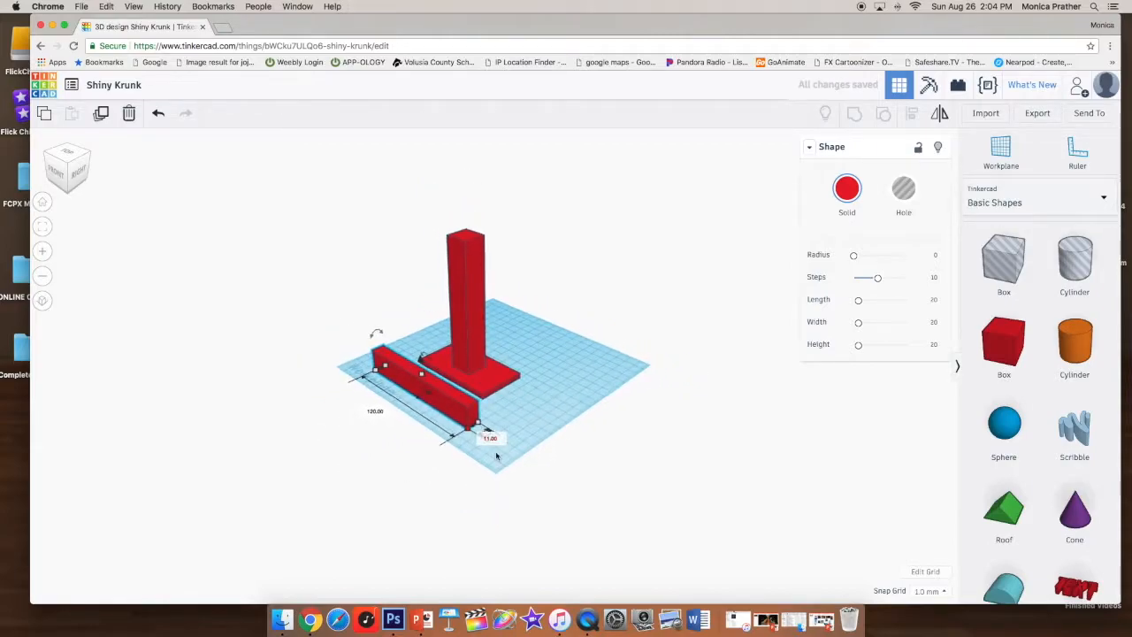
left_click(492, 438)
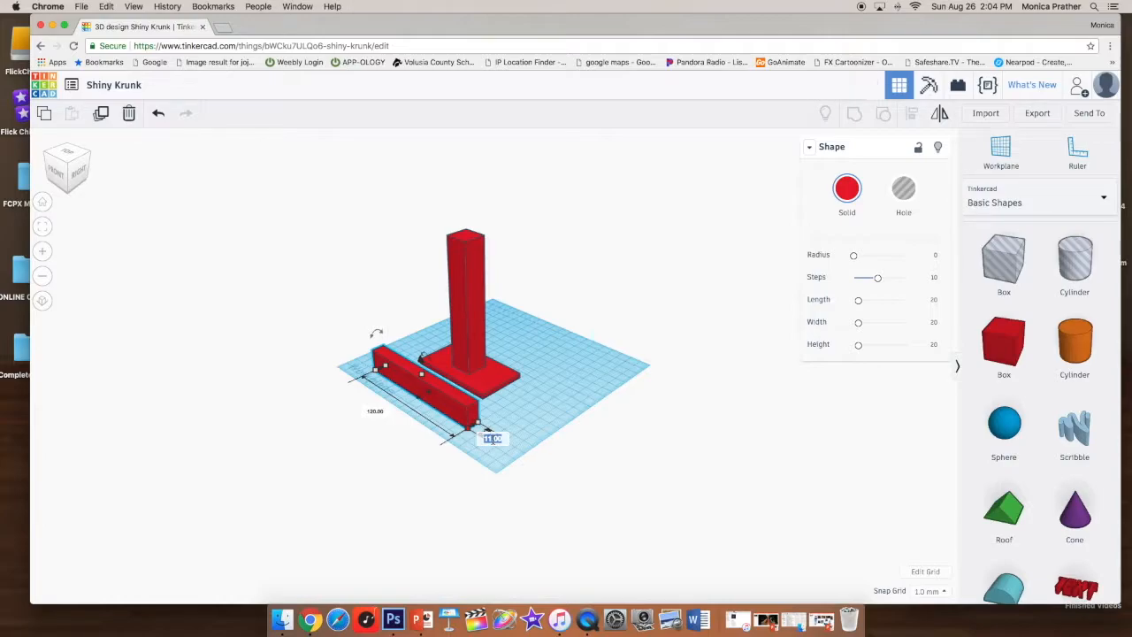
type("10")
key("Return")
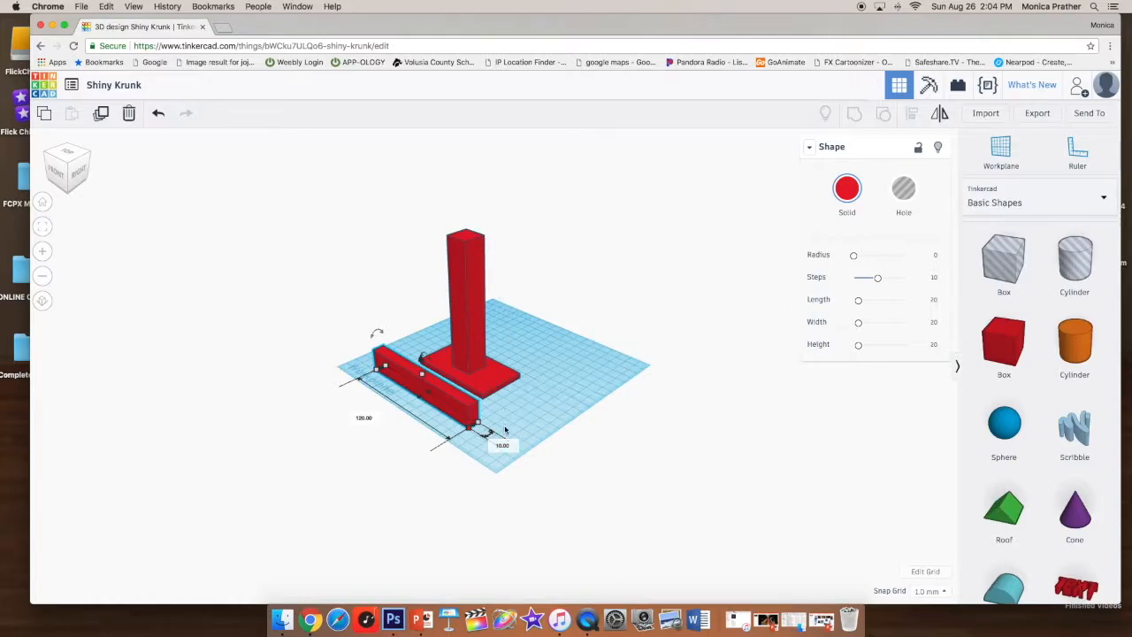
- Add a hole box onto the workplane beside the grouped post
mouse_move(480, 438)
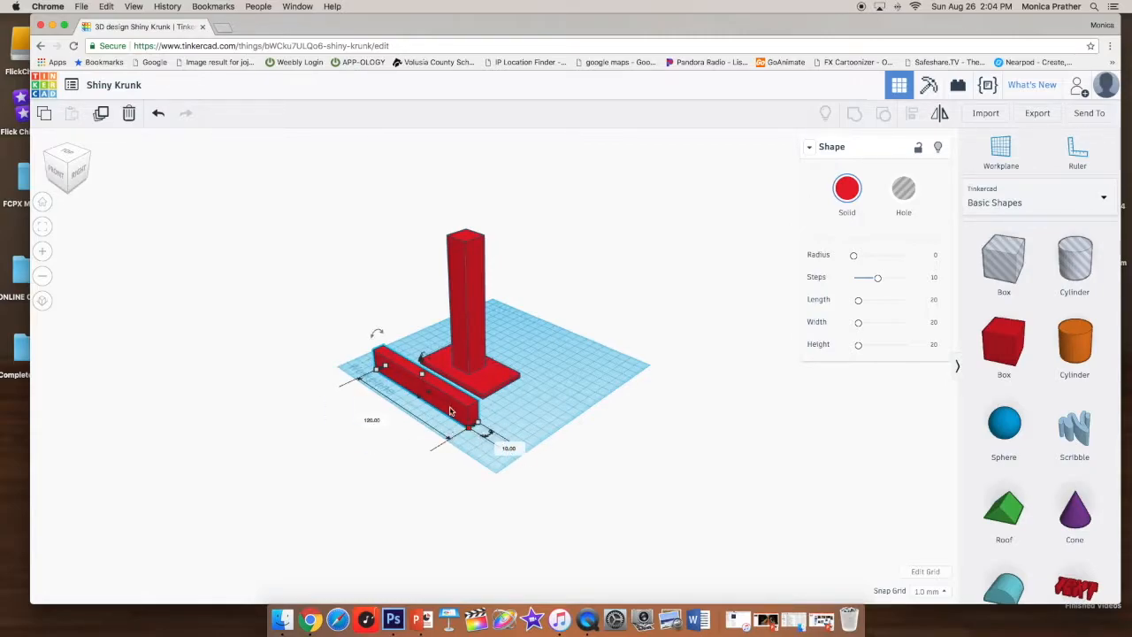
scroll(476, 257, "down", 5)
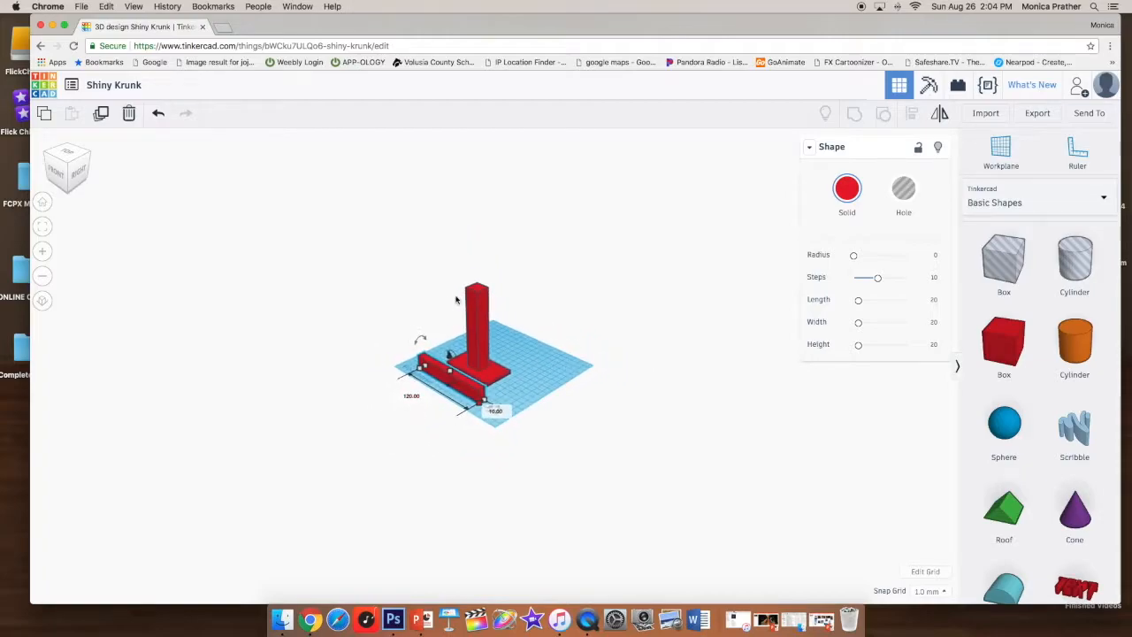
scroll(489, 329, "up", 5)
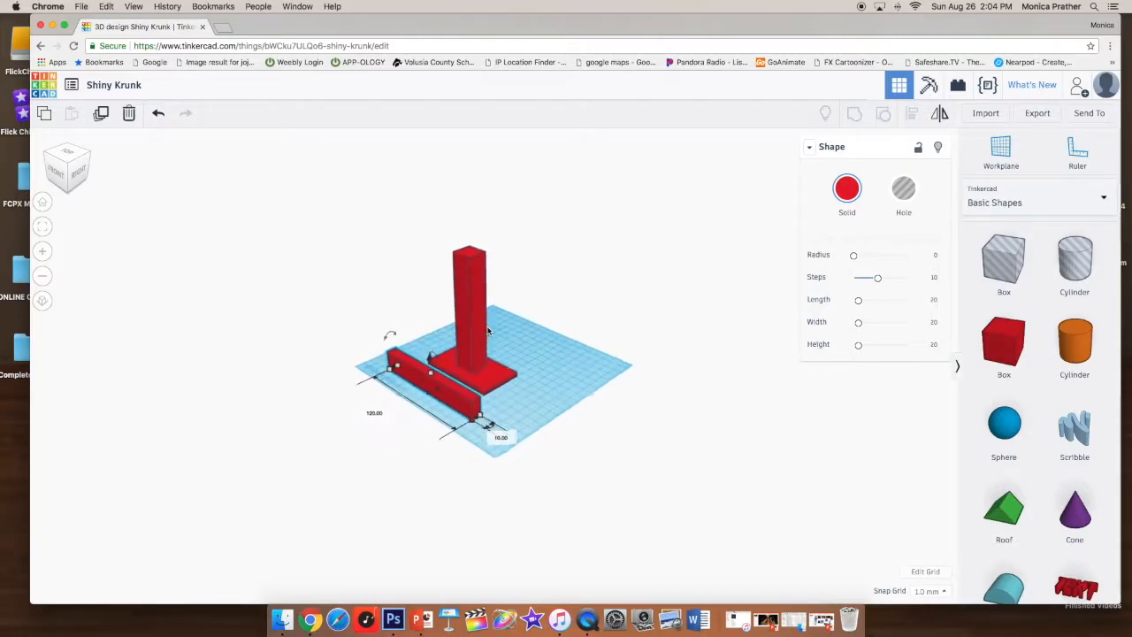
scroll(488, 330, "down", 5)
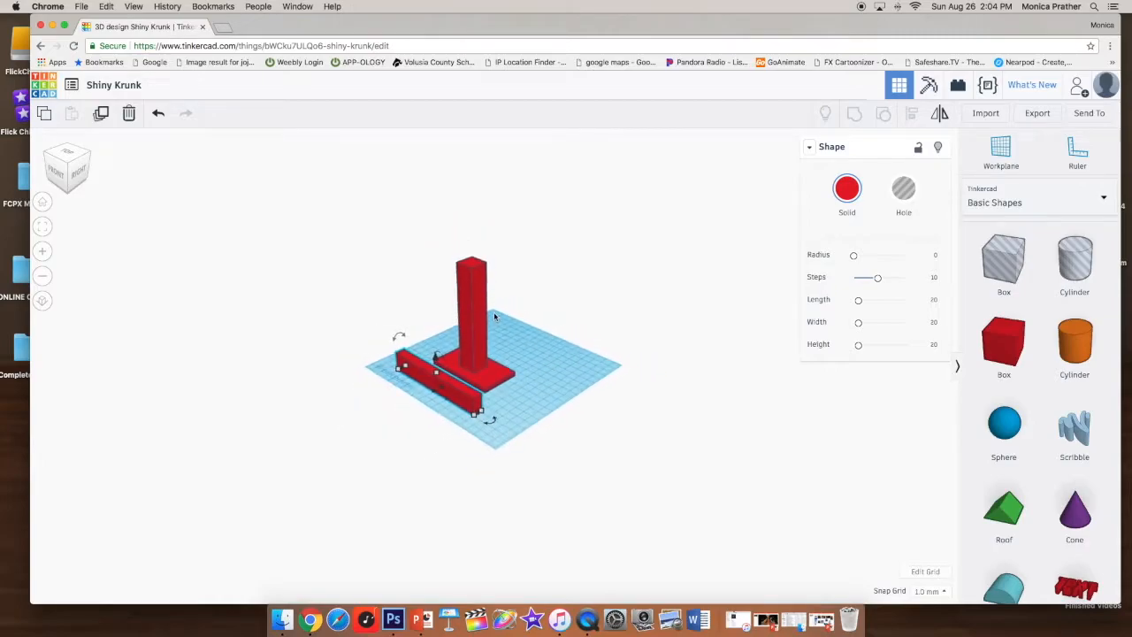
left_click_drag(1003, 259, 572, 351)
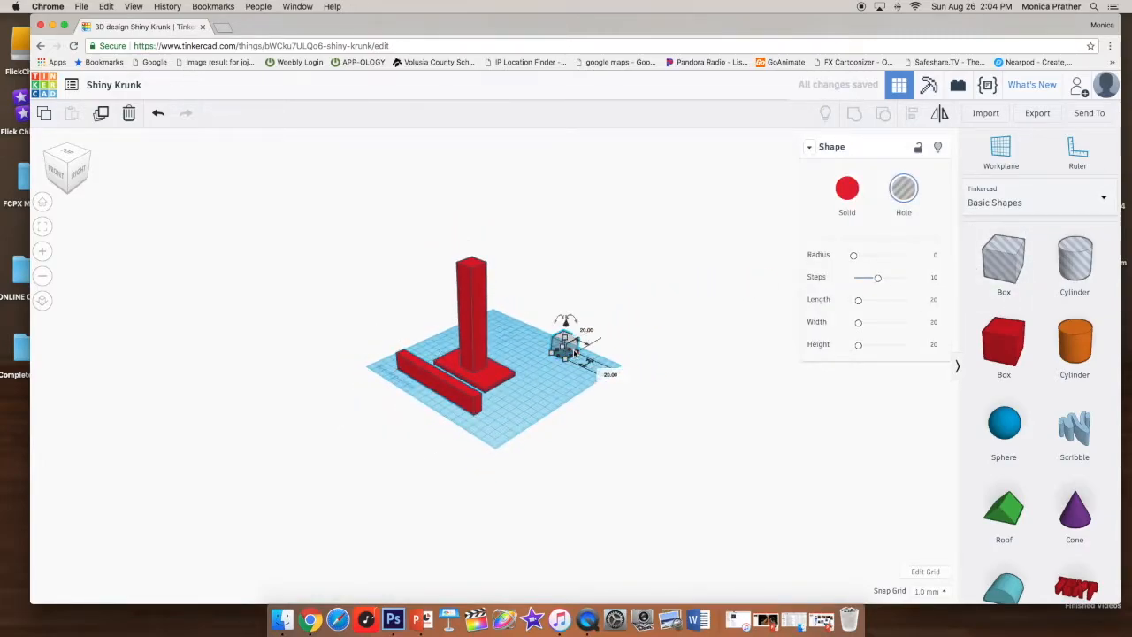
scroll(573, 351, "up", 2)
scroll(574, 352, "up", 2)
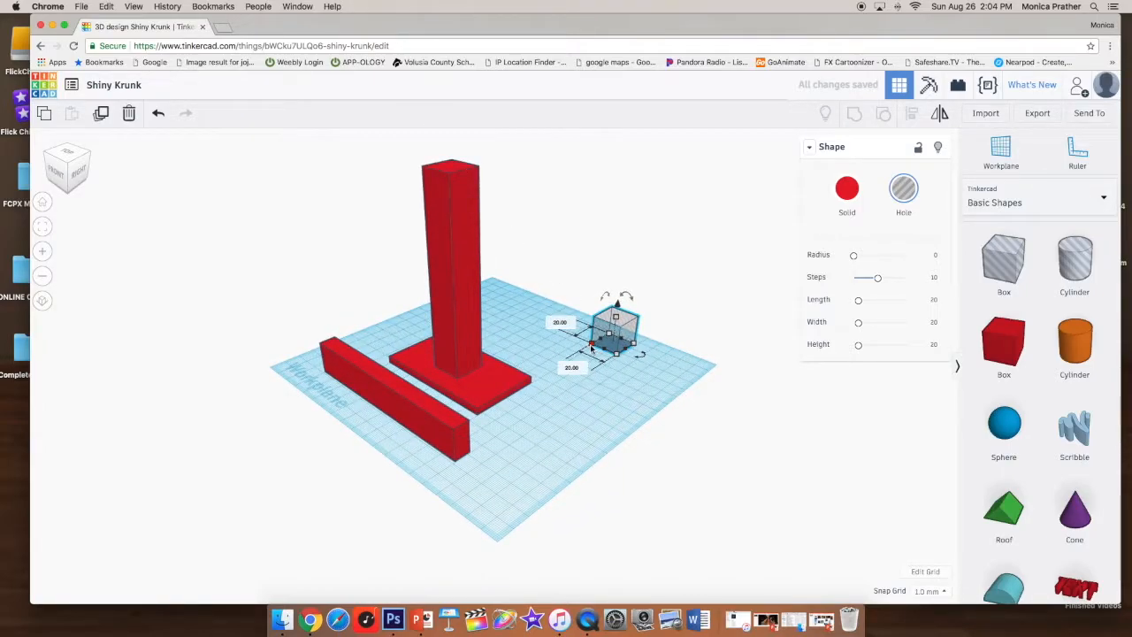
- Stretch the hole box into a long block about 88 mm long and 17 mm wide
left_click_drag(591, 343, 522, 311)
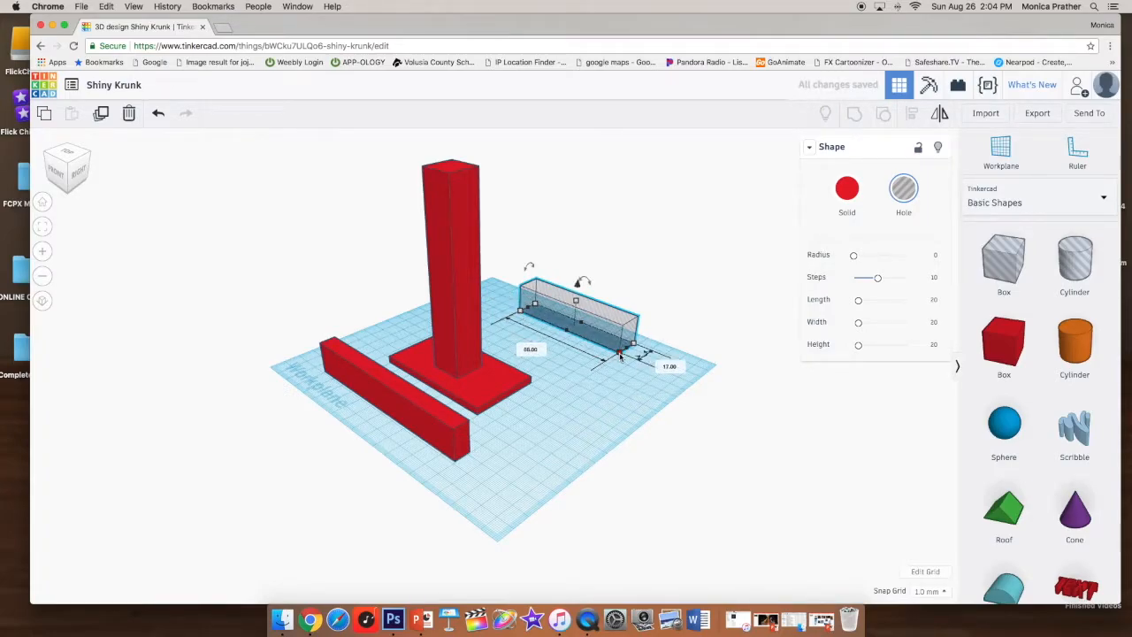
left_click(460, 451)
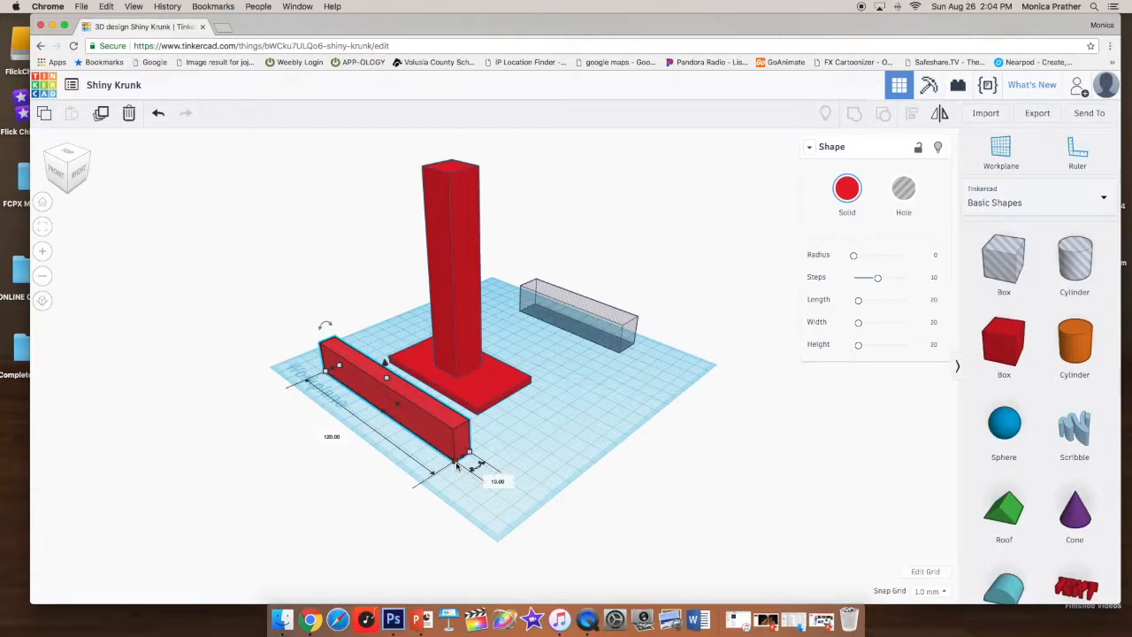
left_click(629, 345)
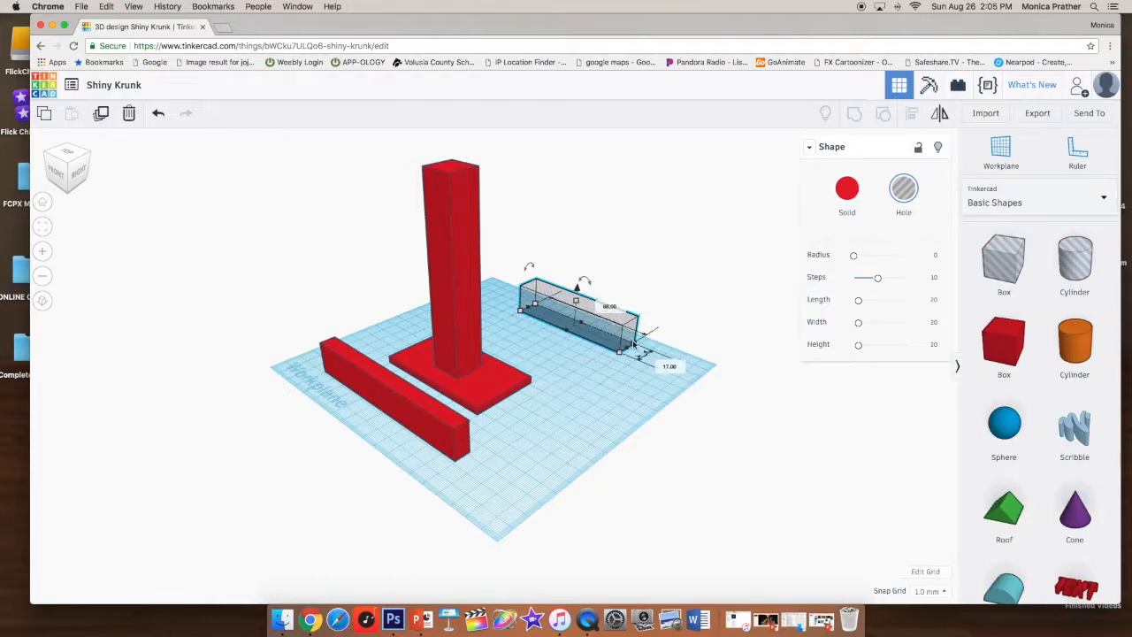
- Set the hole block's width to 10.1 mm
left_click(669, 367)
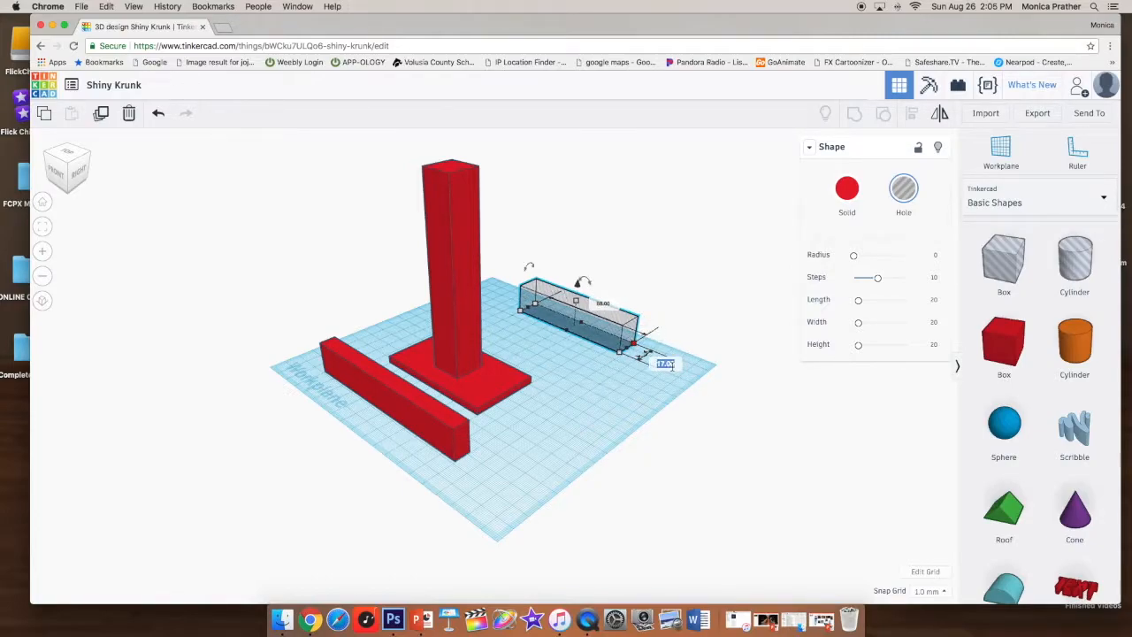
type("10")
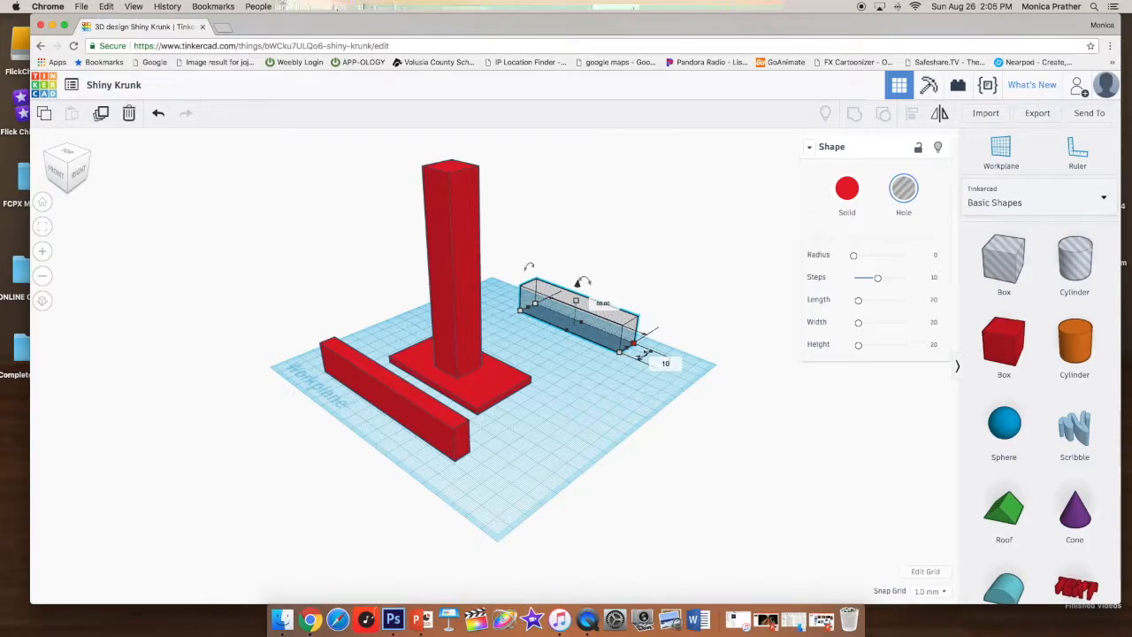
type(".1")
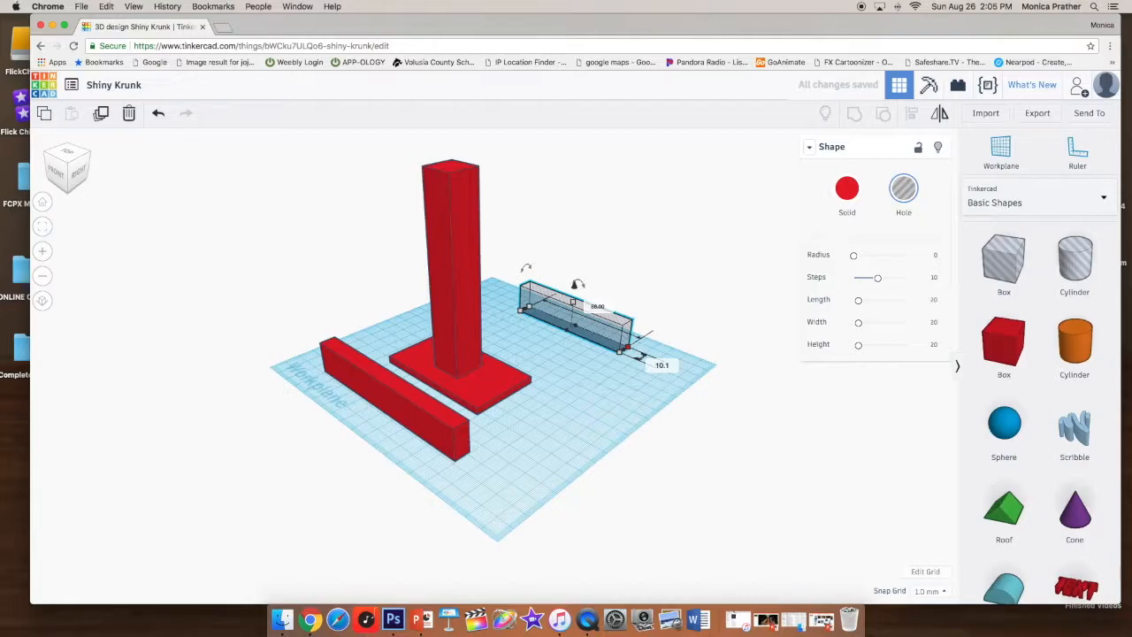
key("Return")
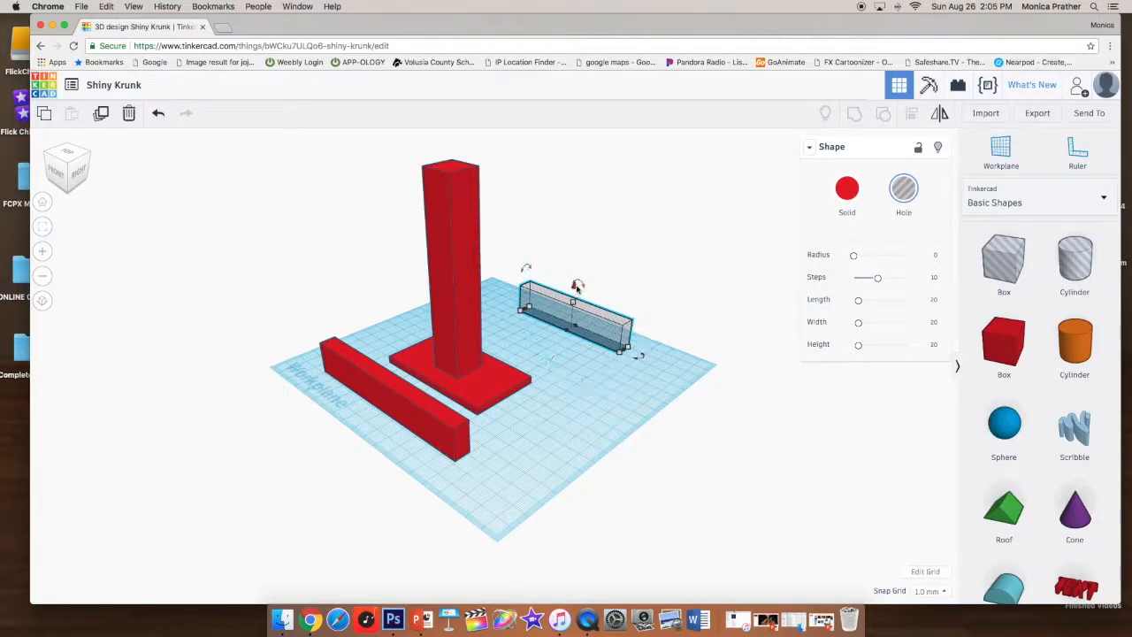
- Raise the hole block and move it so it overlaps the top of the post
left_click_drag(577, 285, 577, 162)
right_click_drag(695, 300, 540, 275)
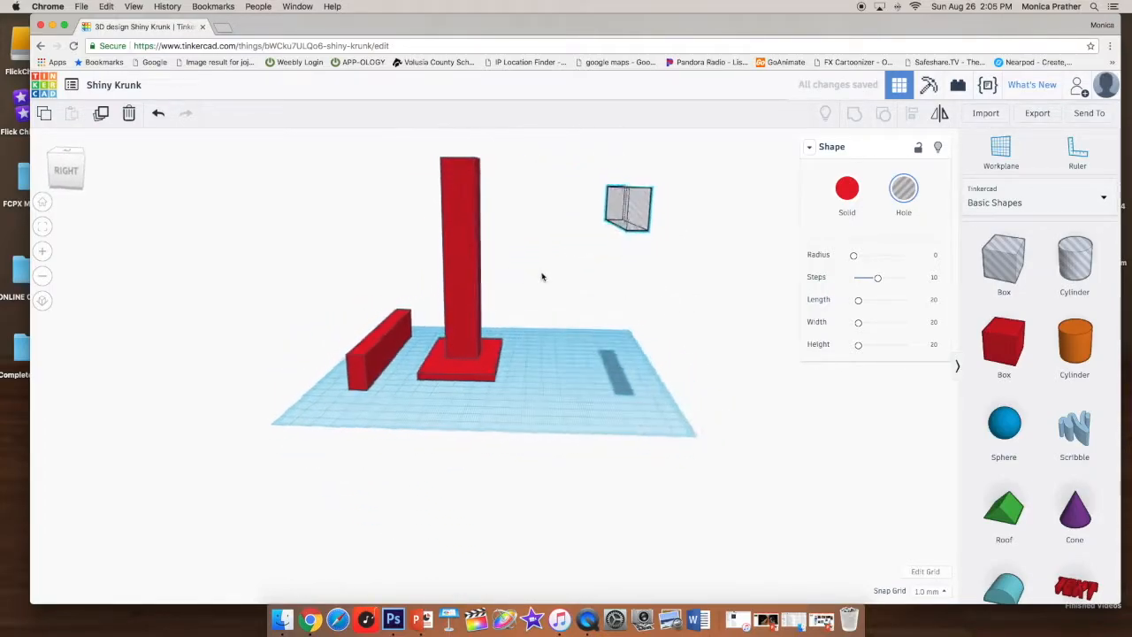
left_click_drag(625, 170, 534, 173)
right_click_drag(387, 300, 445, 303)
left_click_drag(709, 255, 518, 205)
right_click_drag(402, 307, 603, 292)
left_click_drag(603, 187, 449, 180)
right_click_drag(662, 220, 437, 217)
left_click_drag(550, 187, 453, 183)
right_click_drag(306, 199, 520, 207)
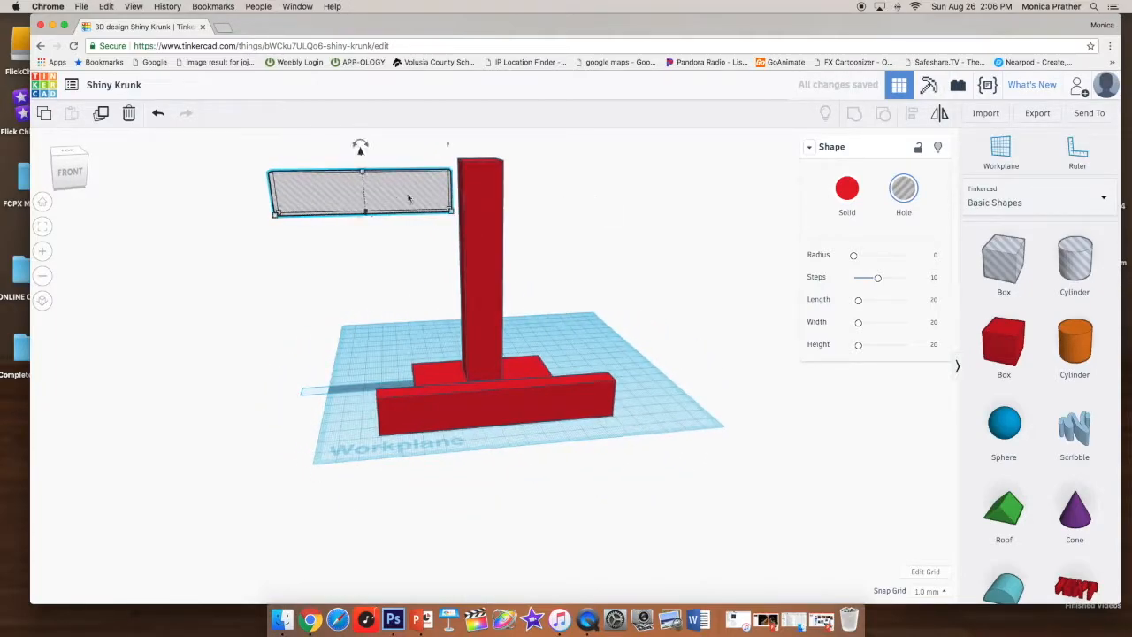
left_click_drag(362, 174, 360, 152)
left_click_drag(336, 188, 450, 184)
right_click_drag(277, 233, 543, 227)
right_click_drag(575, 291, 570, 267)
left_click_drag(562, 256, 549, 258)
scroll(530, 226, "down", 3)
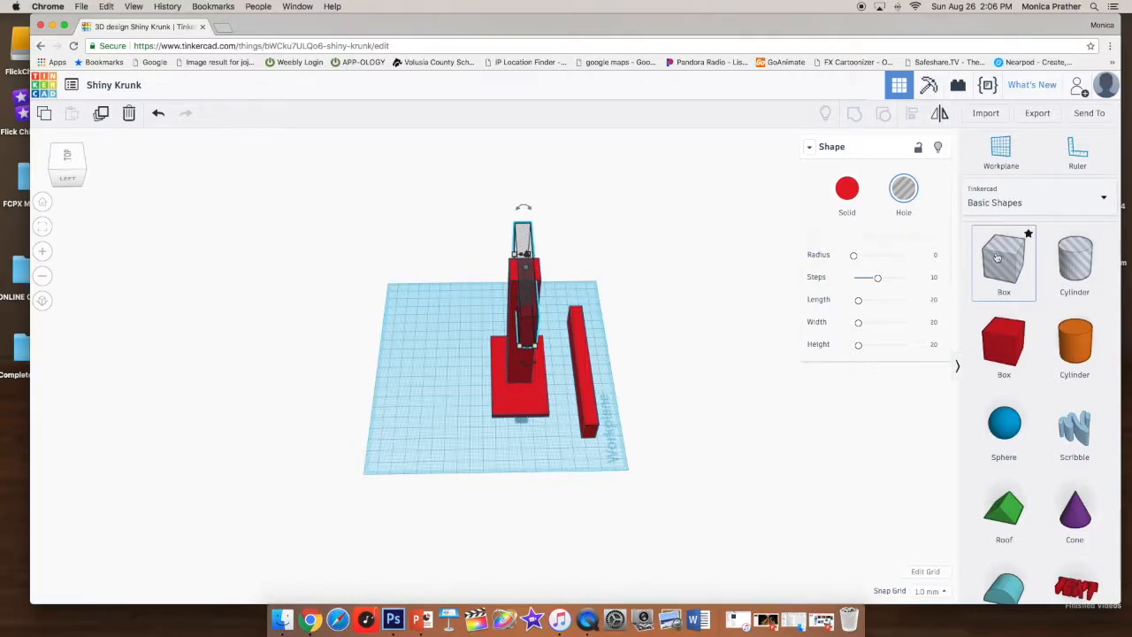
- Add another hole box off to the side, and group the post with the overlapping hole block to cut a slot
left_click_drag(1011, 266, 668, 228)
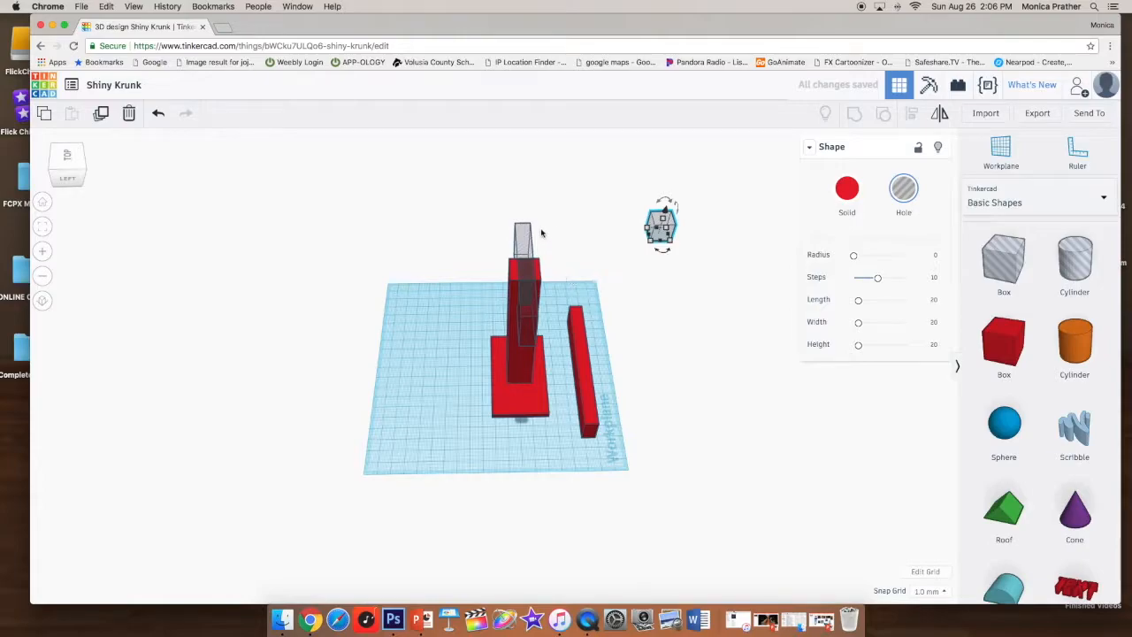
left_click(576, 209)
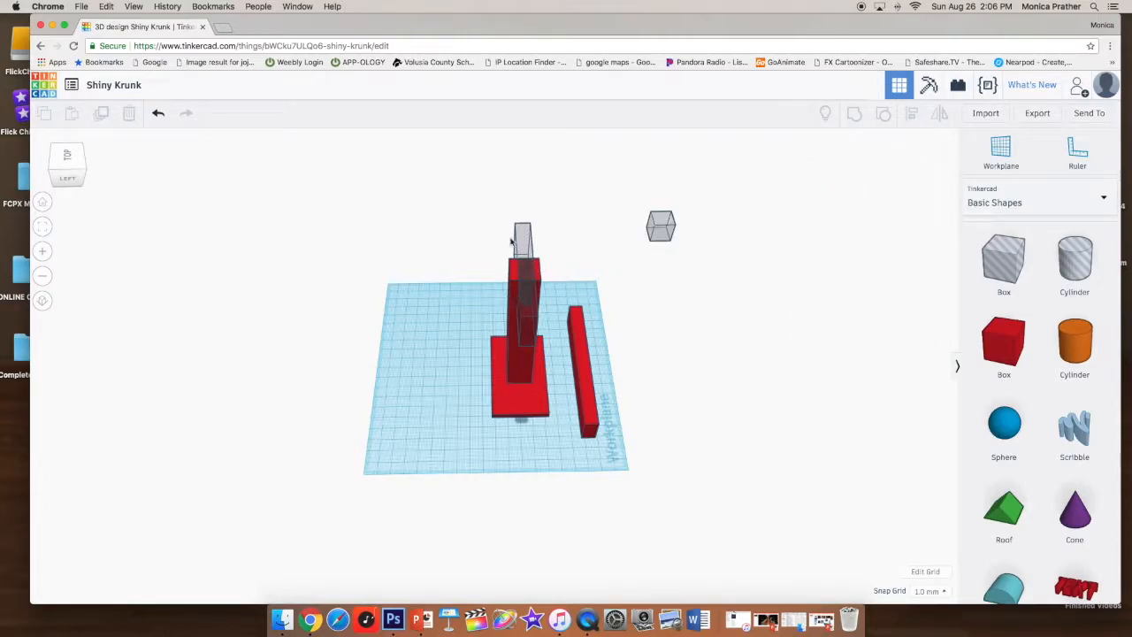
left_click_drag(486, 210, 555, 456)
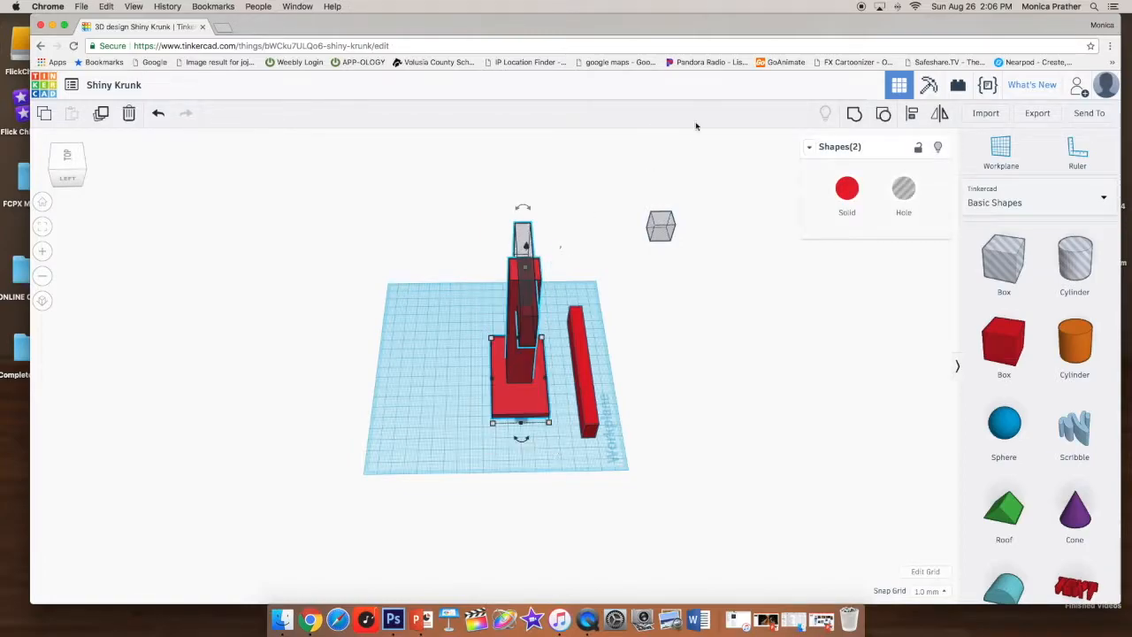
left_click(854, 115)
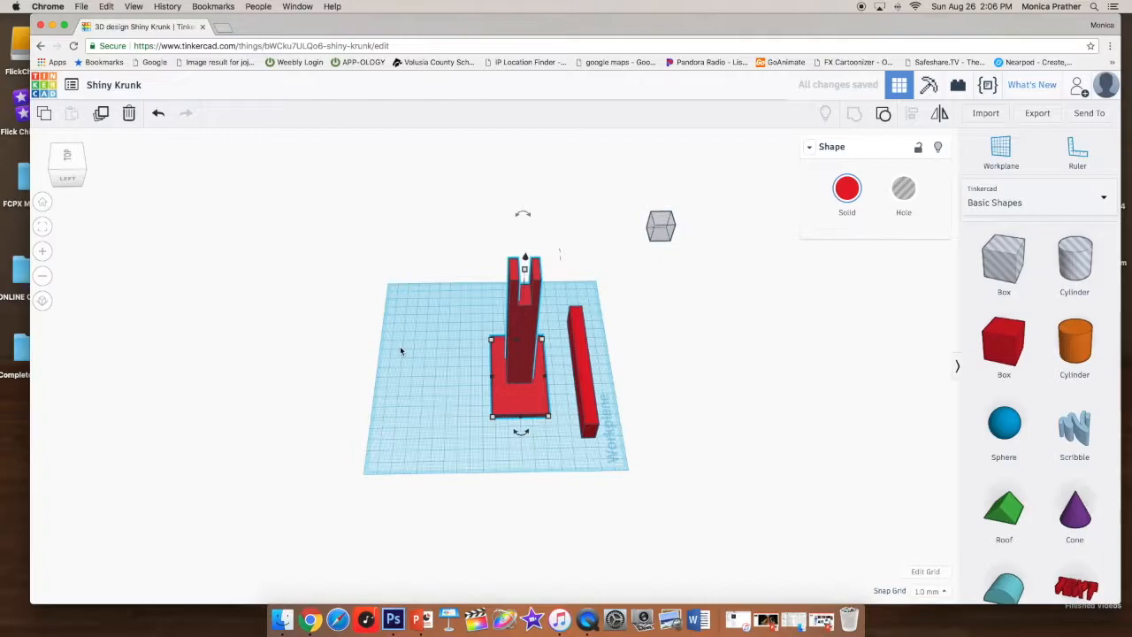
- Lift the long bar and seat it across the slot at the top of the post
left_click(310, 368)
left_click_drag(275, 383, 344, 395)
left_click_drag(580, 405, 506, 409)
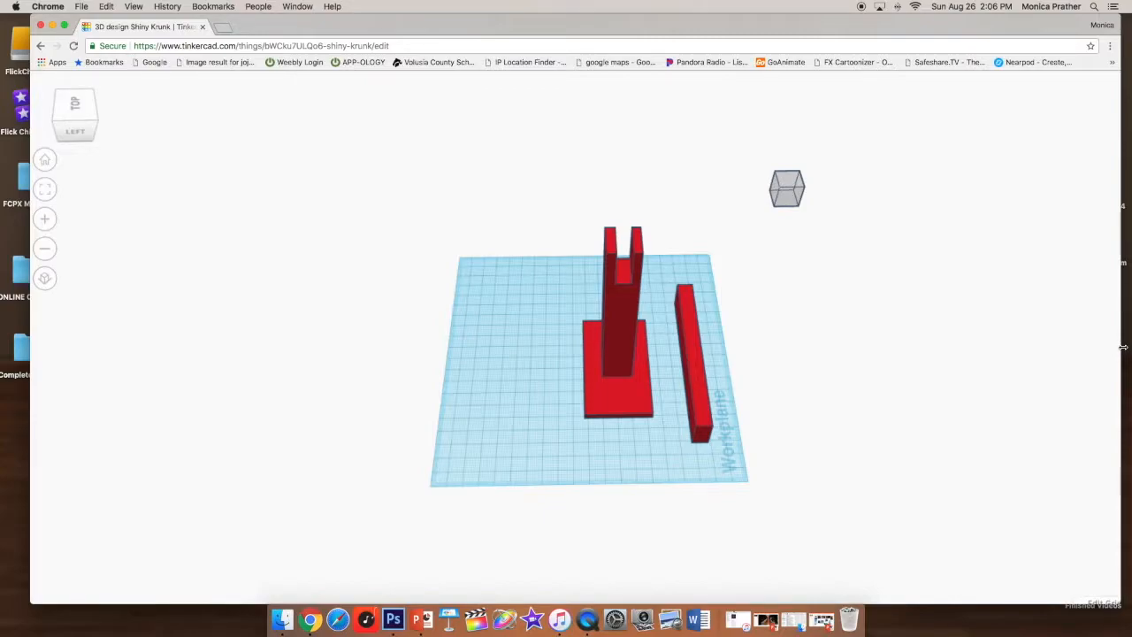
left_click_drag(800, 372, 770, 376)
right_click_drag(847, 384, 633, 400)
left_click_drag(634, 402, 681, 201)
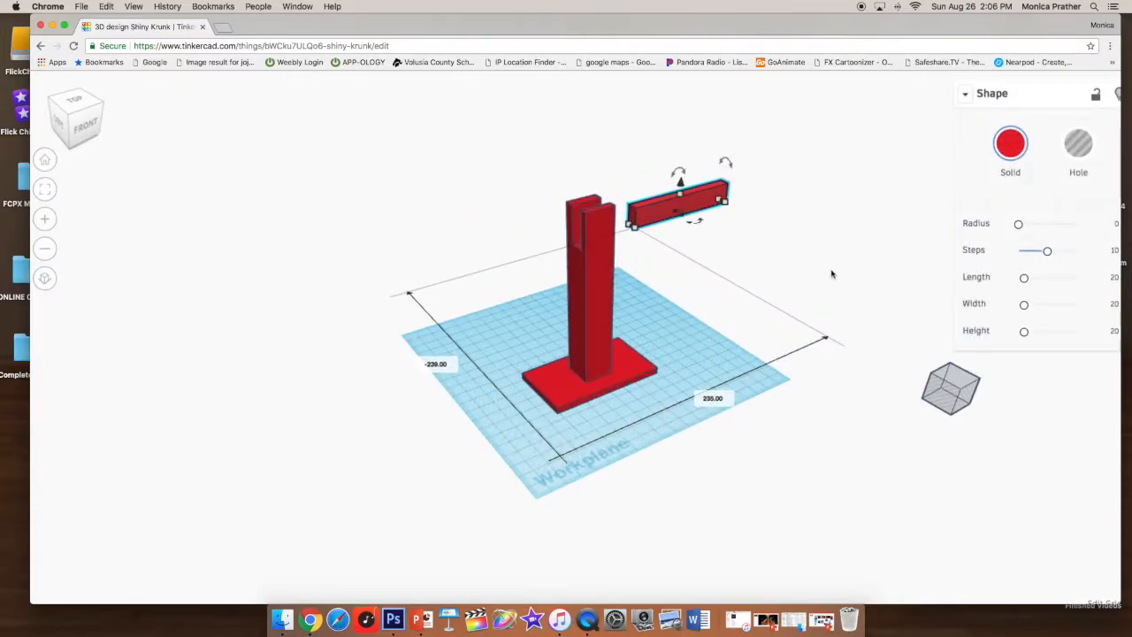
right_click_drag(818, 254, 752, 257)
left_click_drag(791, 175, 557, 272)
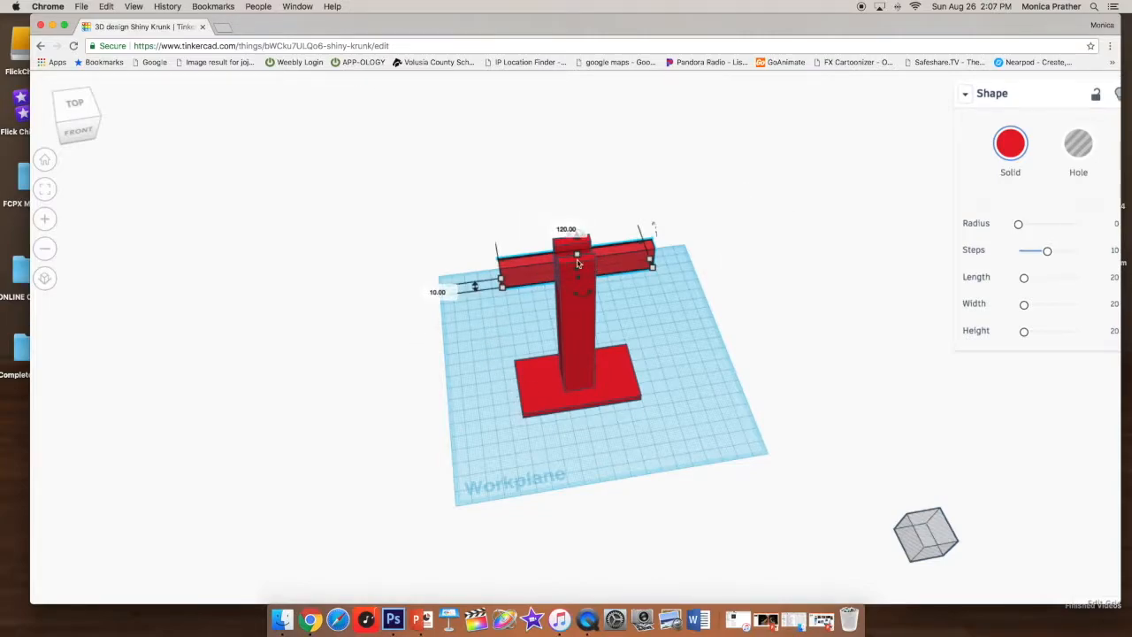
left_click_drag(529, 271, 550, 440)
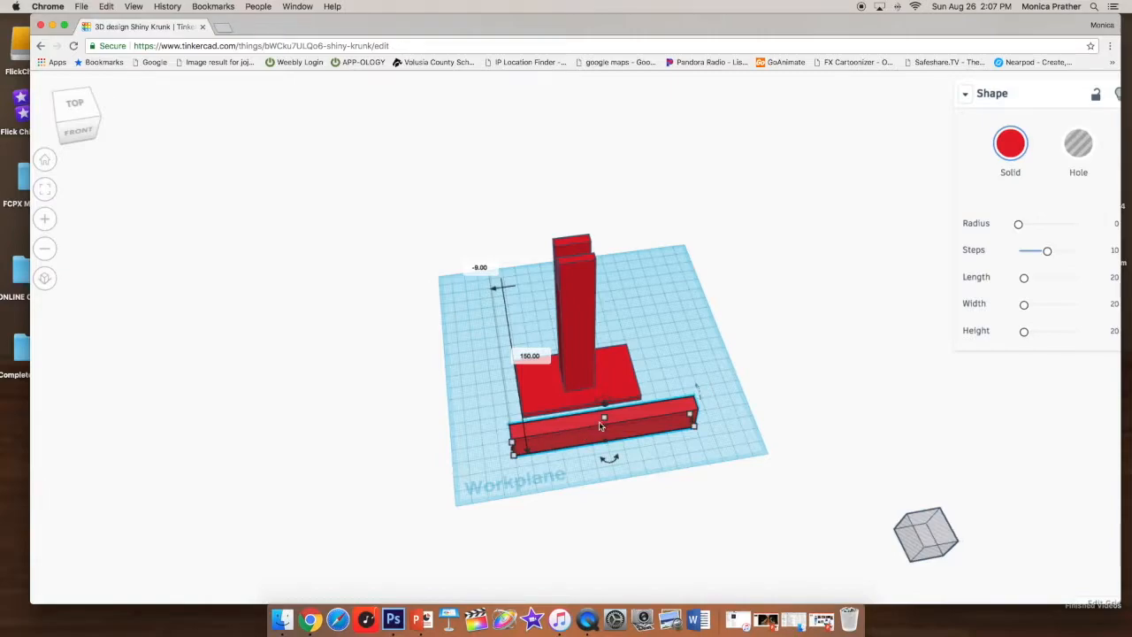
left_click_drag(606, 407, 558, 267)
right_click_drag(375, 361, 617, 260)
left_click_drag(632, 190, 624, 246)
right_click_drag(469, 305, 613, 297)
left_click_drag(412, 237, 480, 316)
right_click_drag(475, 219, 719, 353)
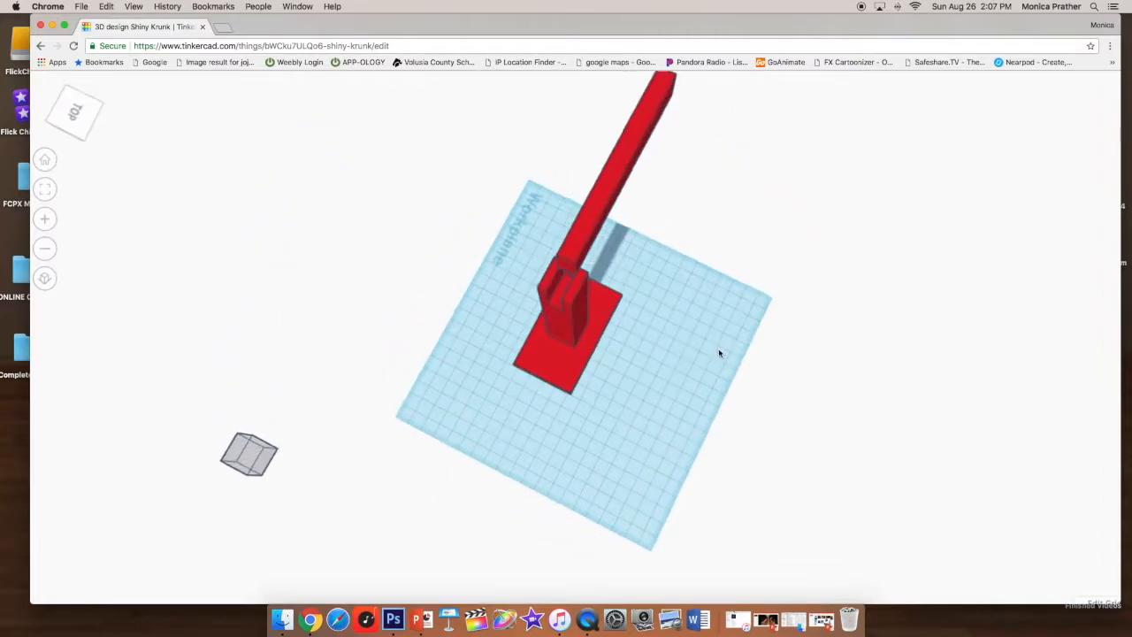
left_click(573, 261)
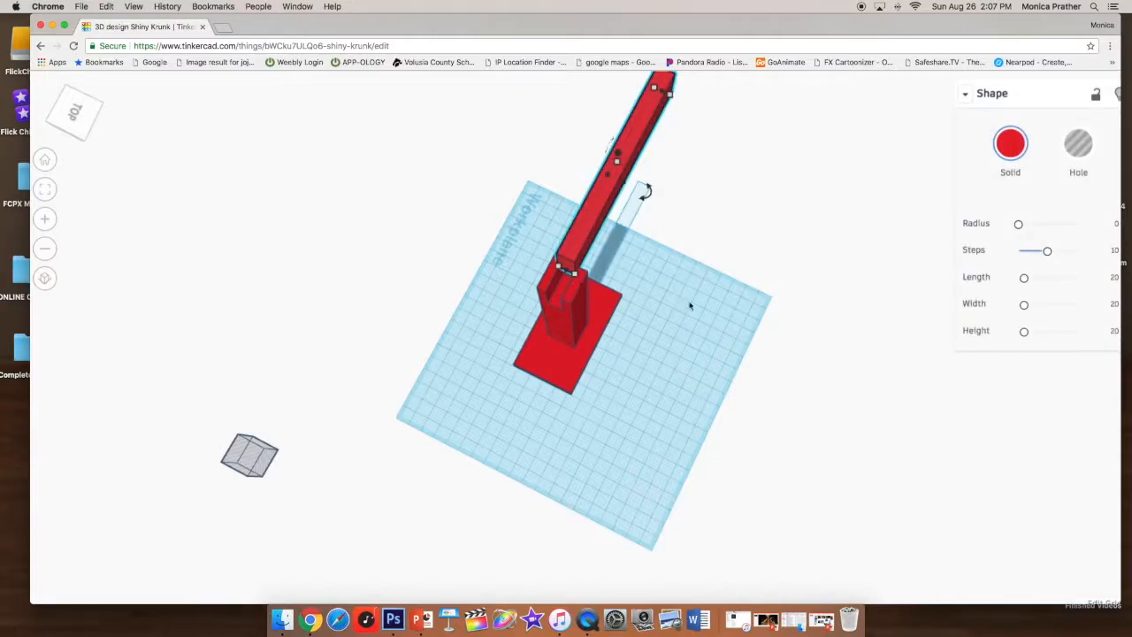
scroll(617, 318, "up", 5)
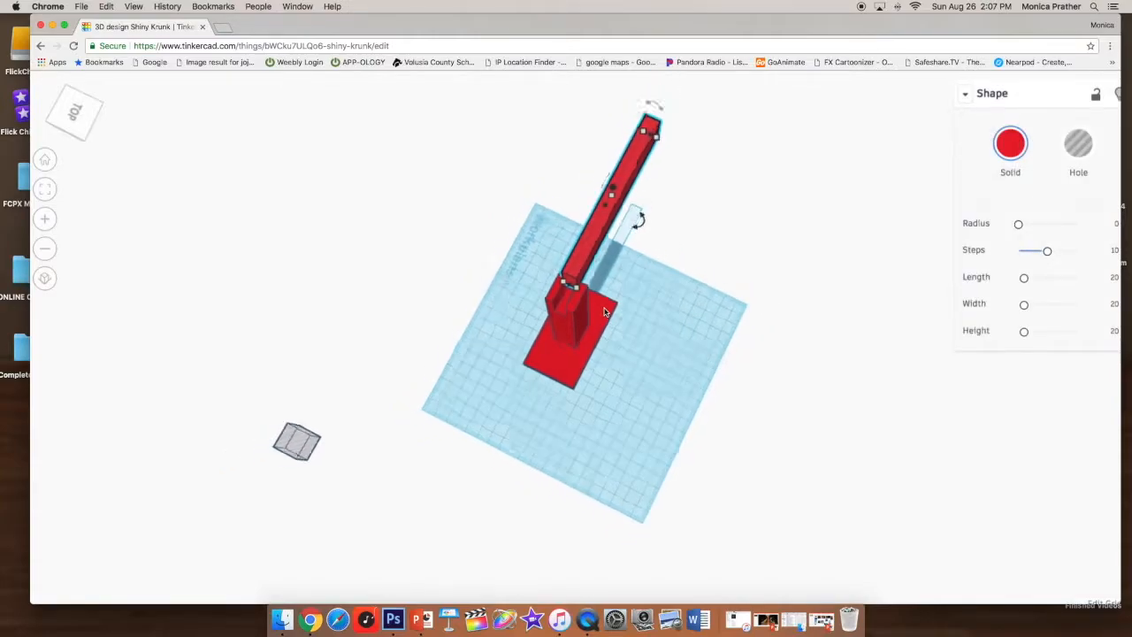
scroll(597, 309, "down", 6)
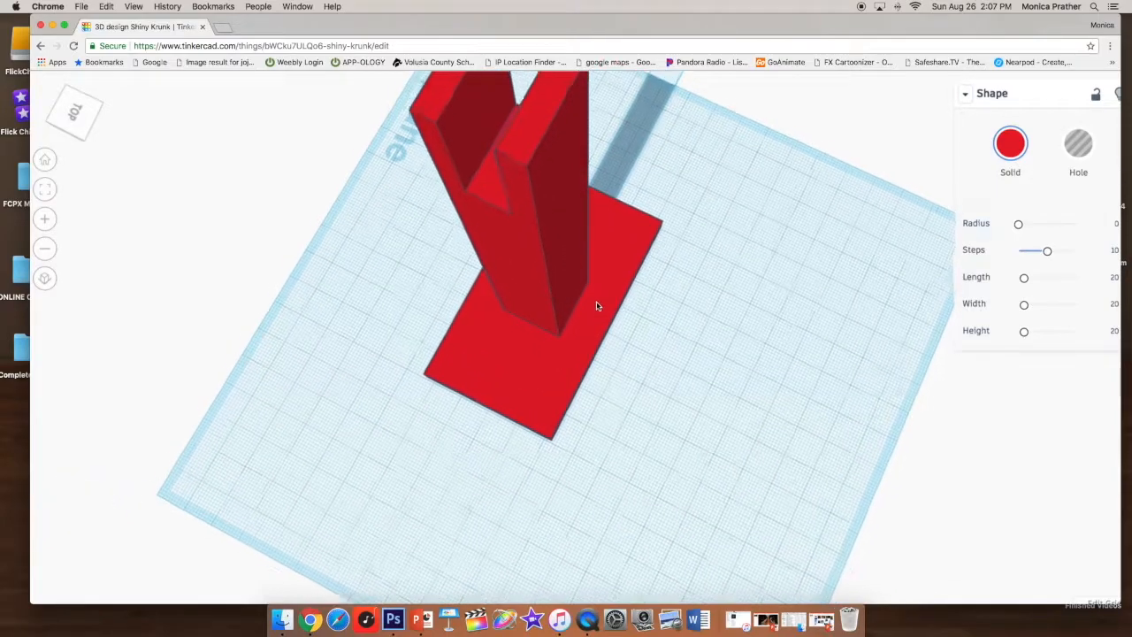
right_click_drag(514, 351, 639, 281)
left_click_drag(533, 111, 542, 185)
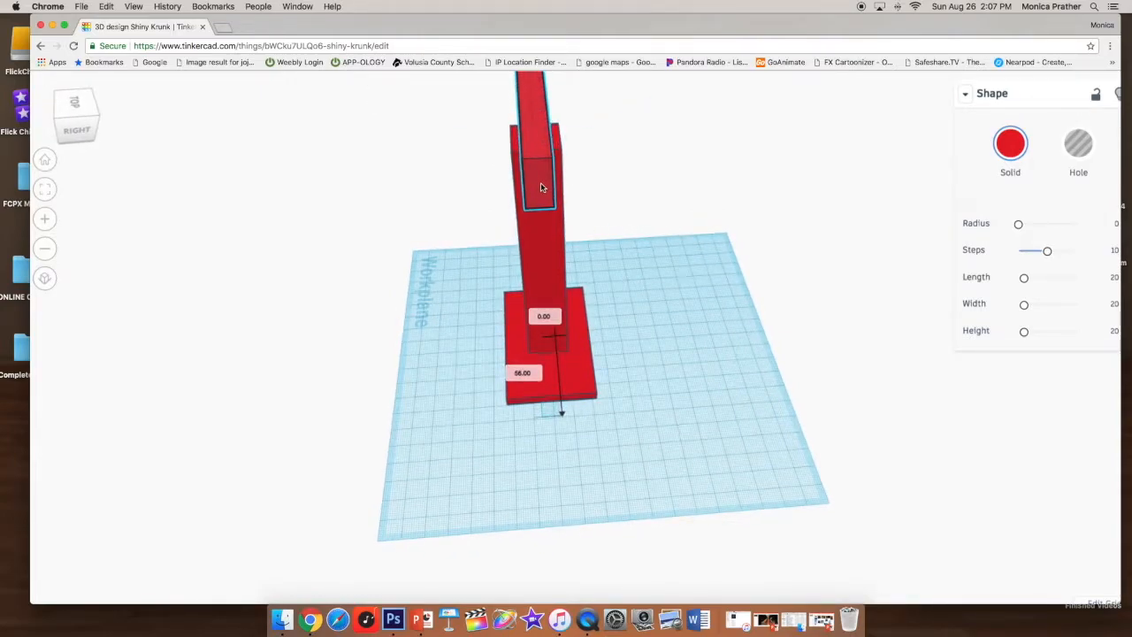
right_click_drag(424, 245, 723, 285)
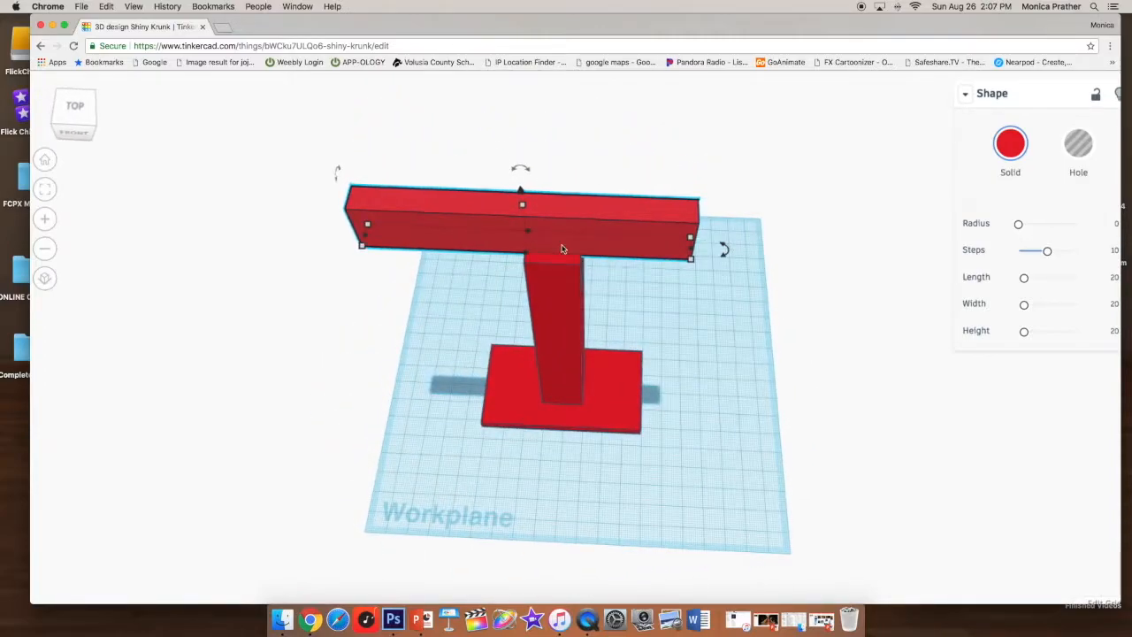
- Slide the bar sideways so it sticks out from one side of the post
left_click_drag(503, 235, 293, 267)
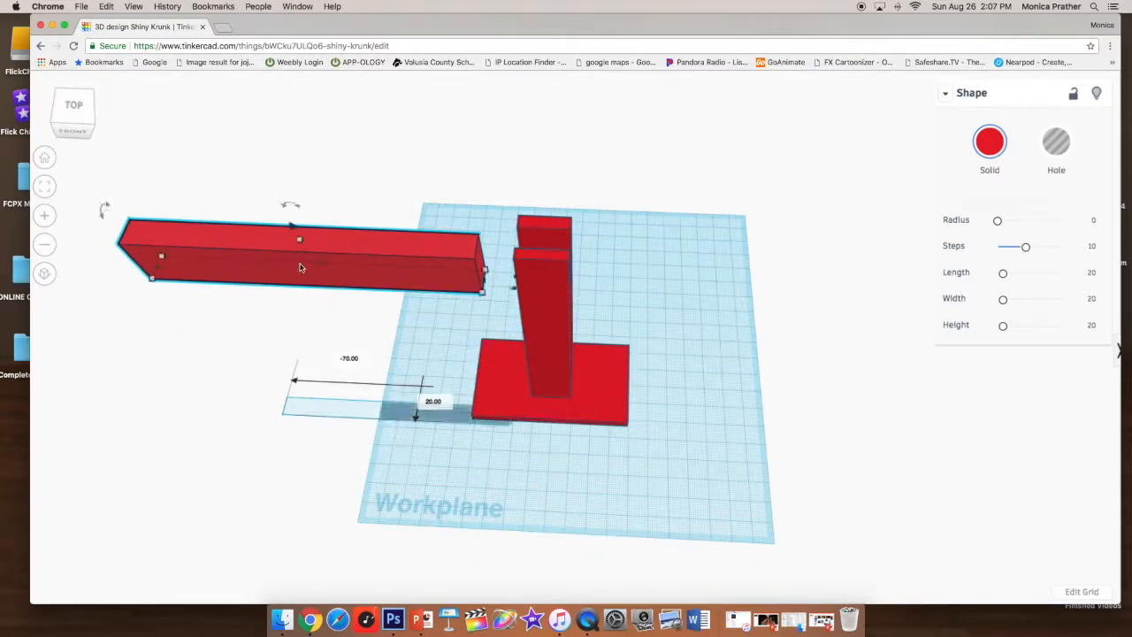
right_click_drag(703, 331, 726, 265)
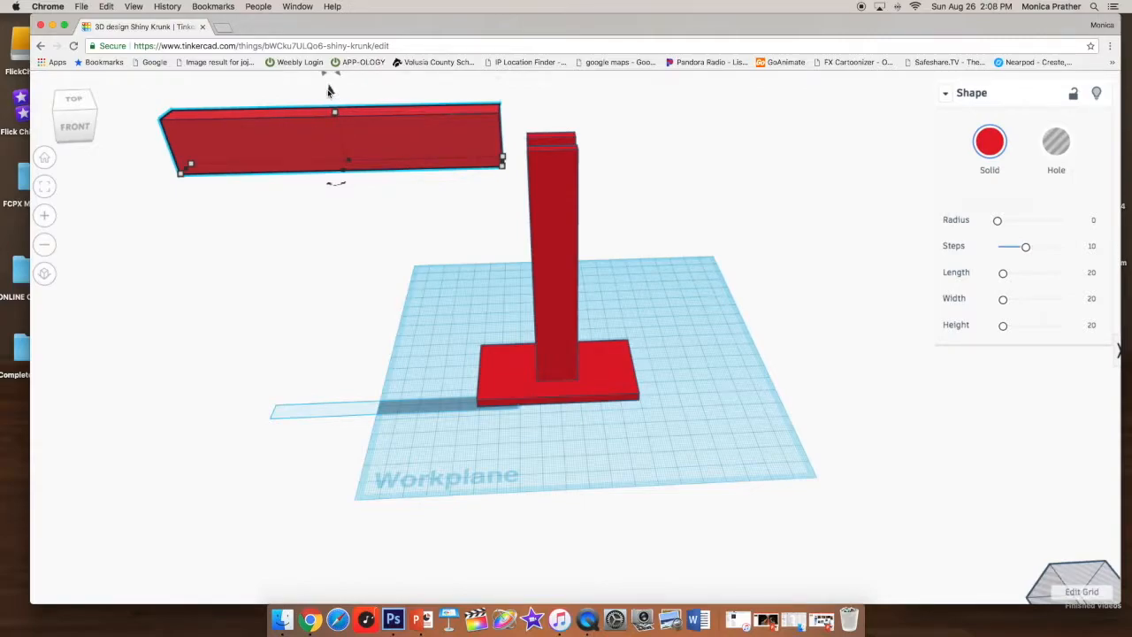
left_click(330, 96)
left_click(357, 125)
left_click(332, 96)
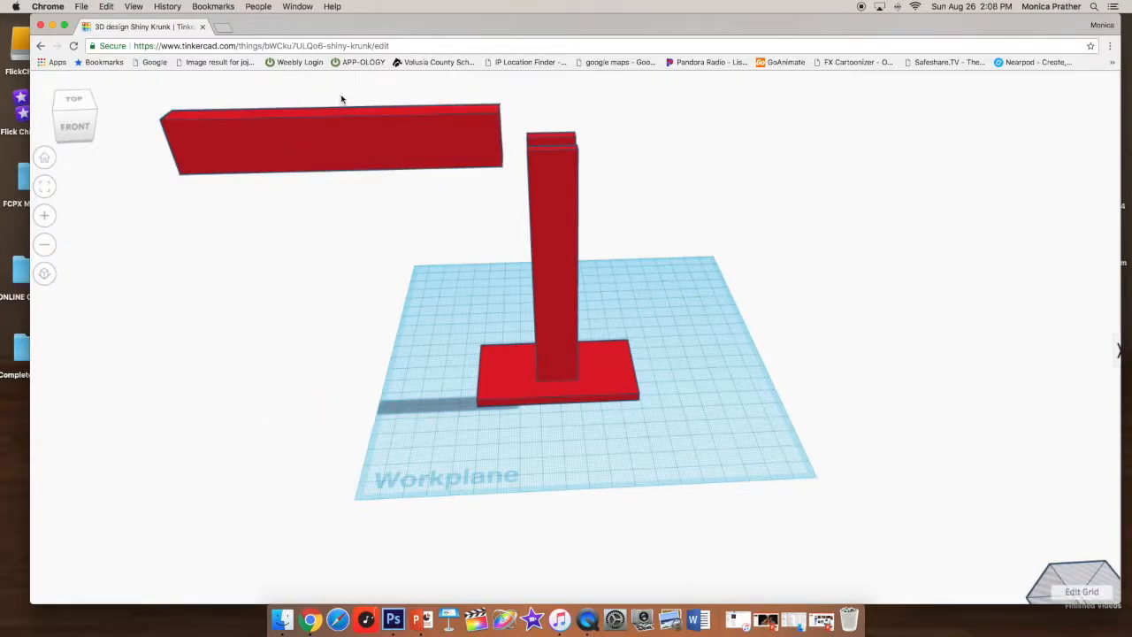
left_click(328, 132)
left_click_drag(328, 92, 328, 138)
mouse_move(361, 182)
left_mouse_down()
mouse_move(430, 177)
mouse_move(360, 185)
left_mouse_up()
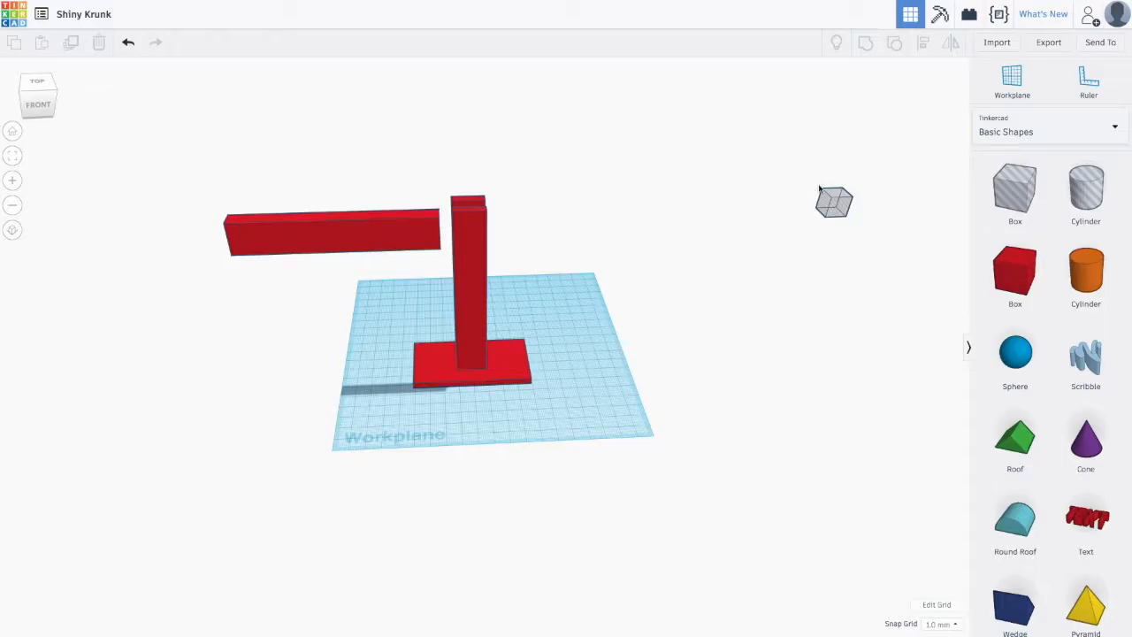
- Add a hole cylinder beside the post, set its footprint to 4 by 4 mm, and stretch it upward
left_click_drag(805, 180, 881, 254)
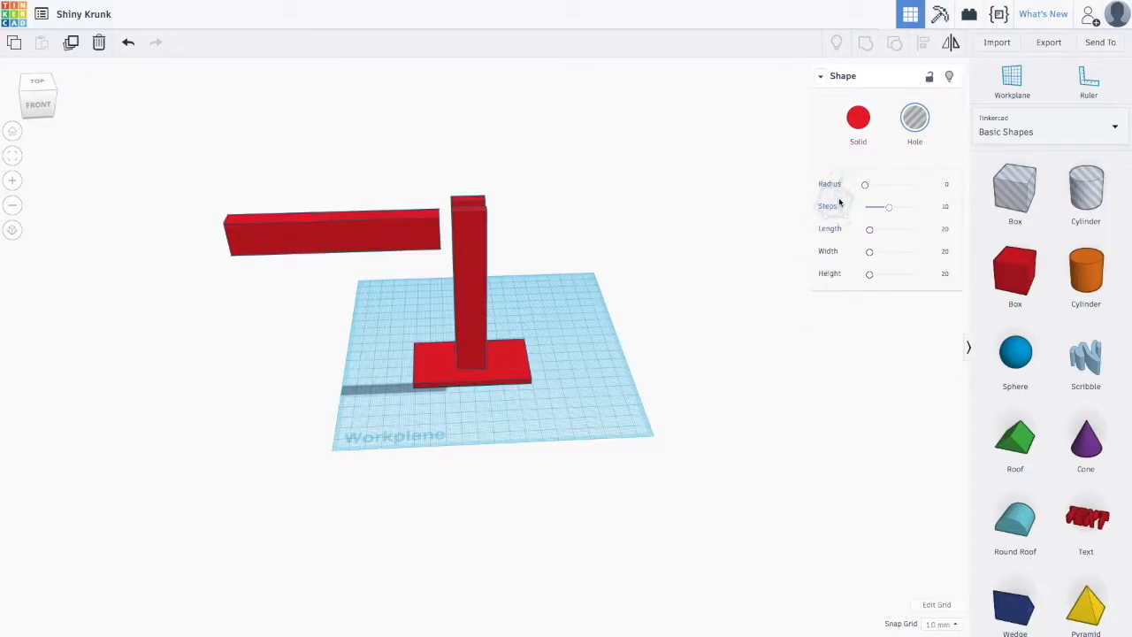
left_click_drag(1107, 159, 586, 331)
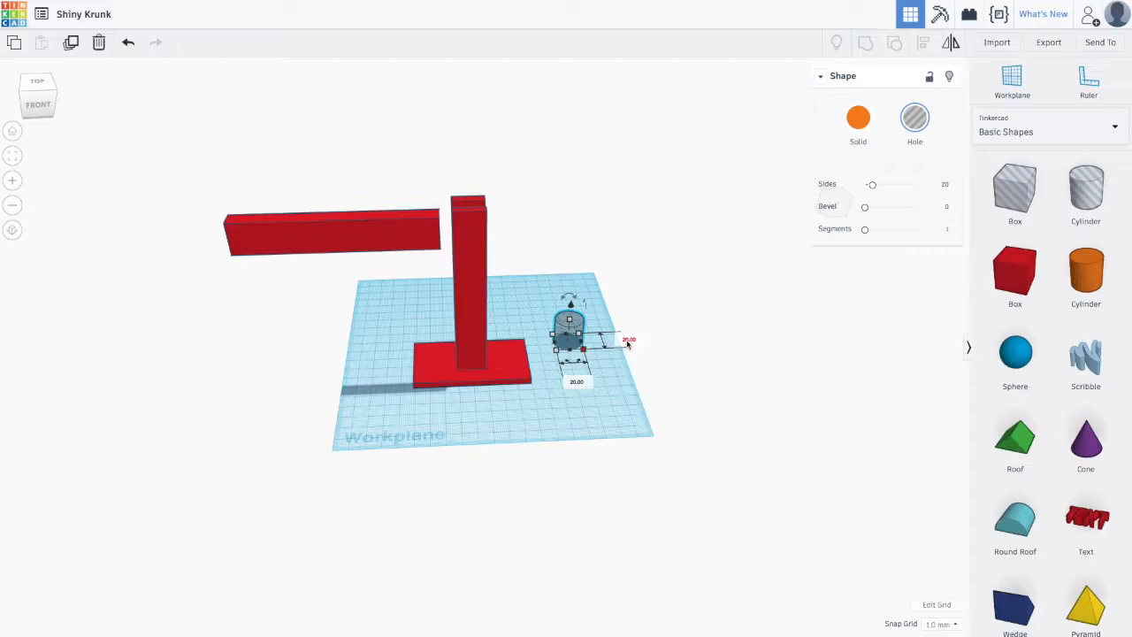
left_click(627, 341)
type("4")
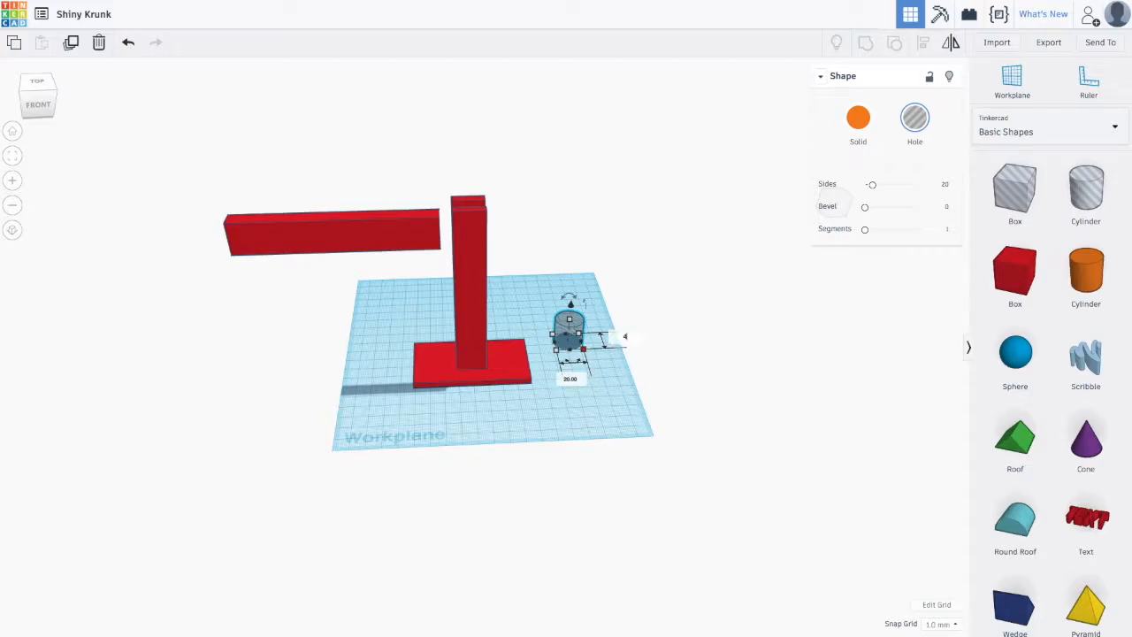
left_click(570, 379)
type("4")
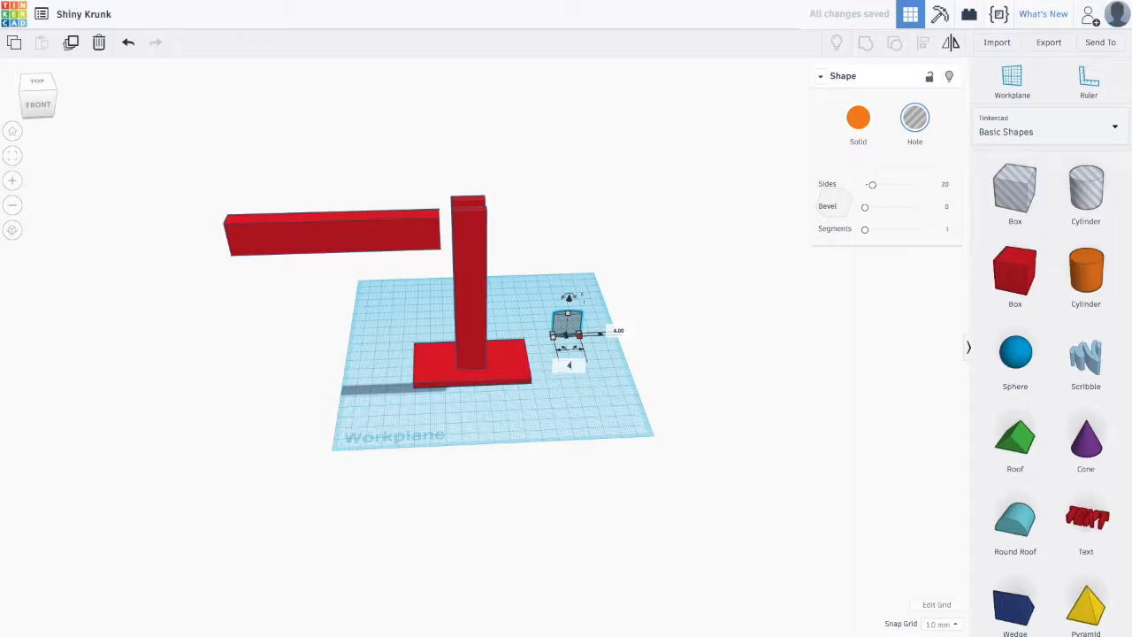
key("Return")
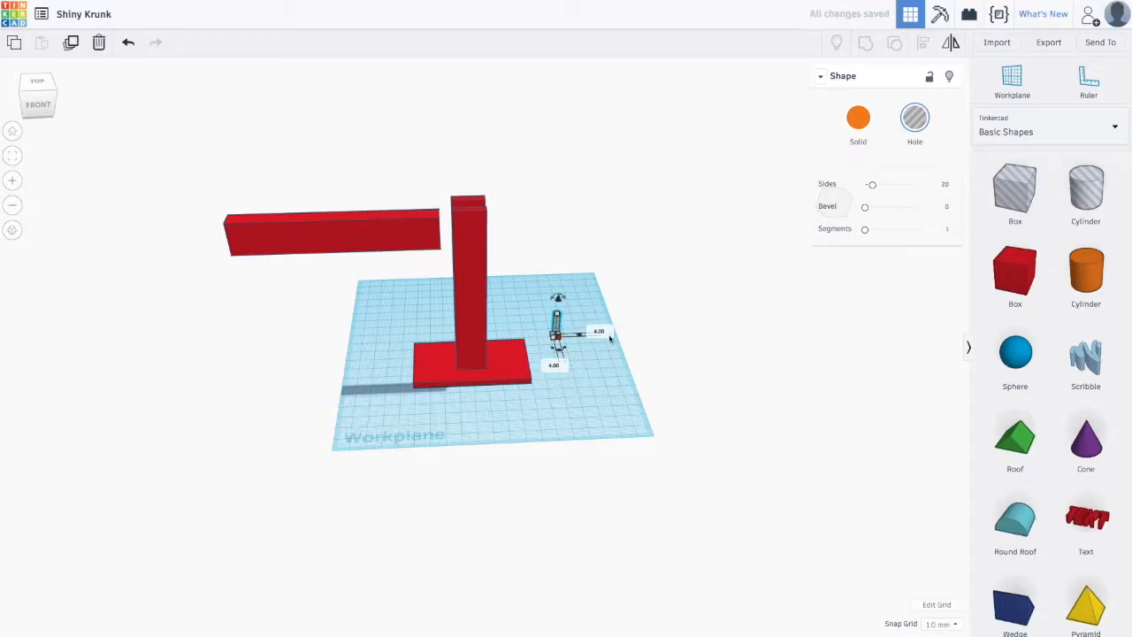
mouse_move(558, 301)
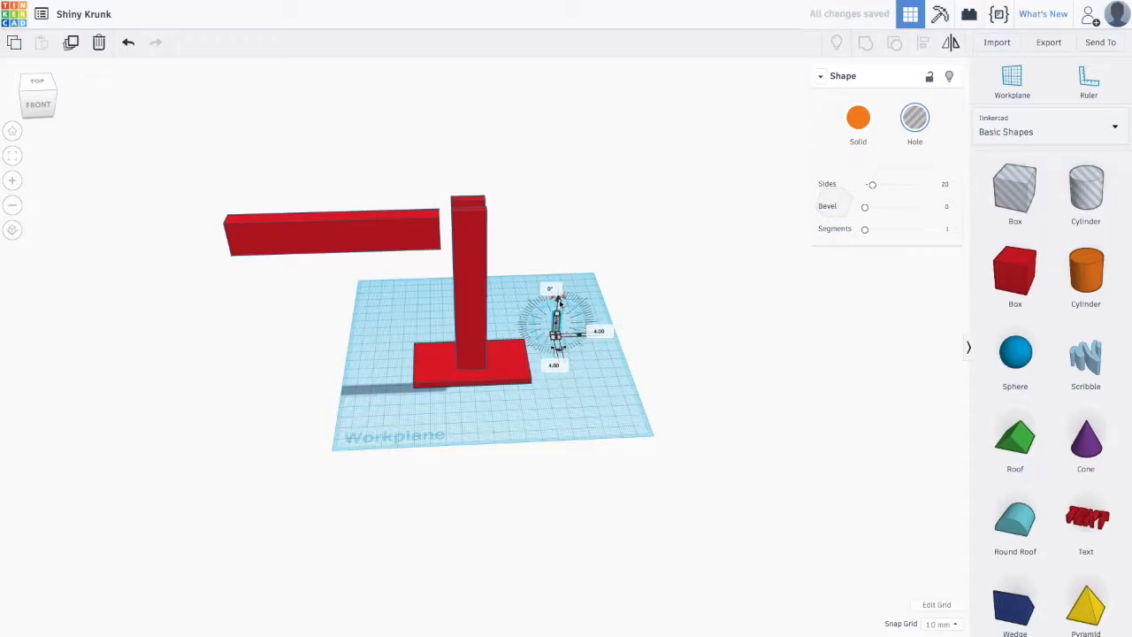
left_click_drag(556, 315, 560, 255)
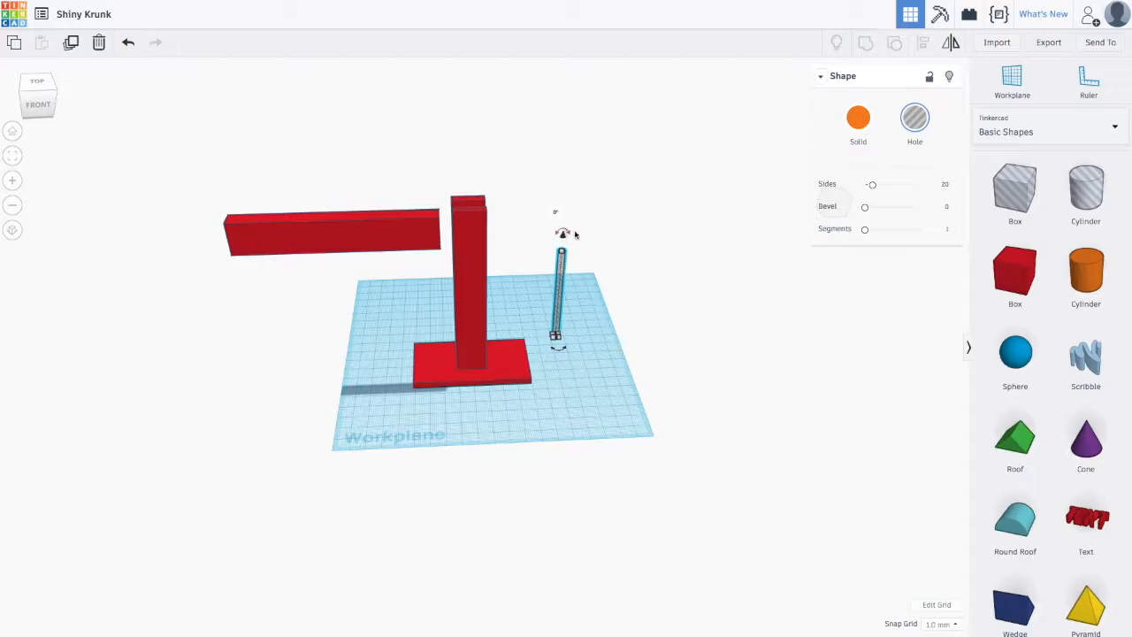
- Raise the thin hole cylinder and rotate it 90° so it lies sideways
left_click_drag(563, 235, 569, 144)
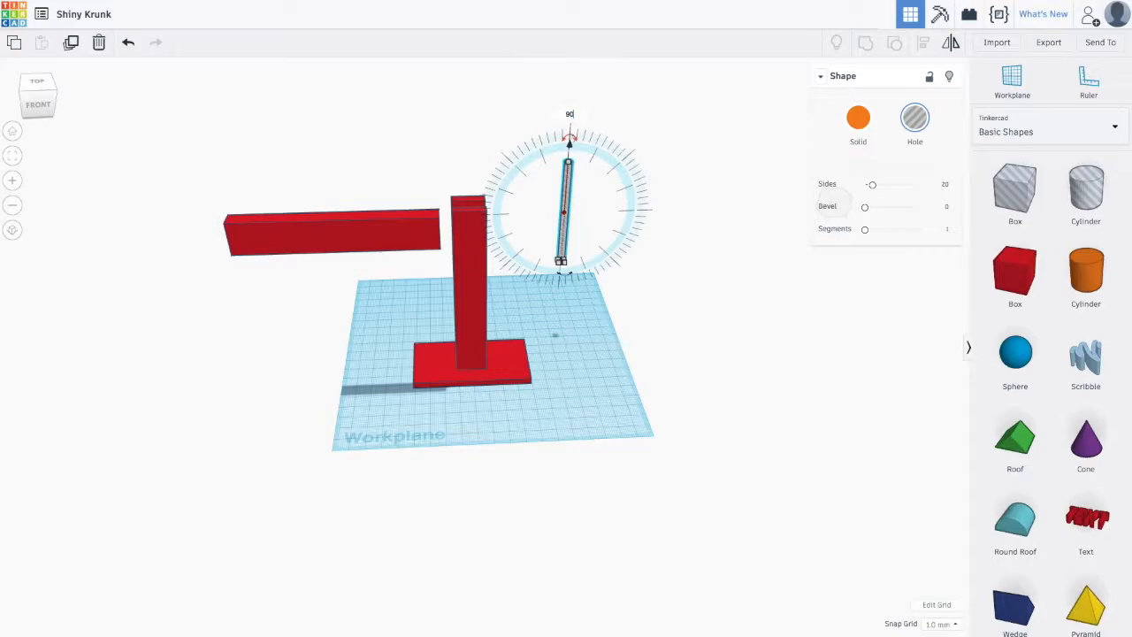
left_click_drag(569, 137, 491, 213)
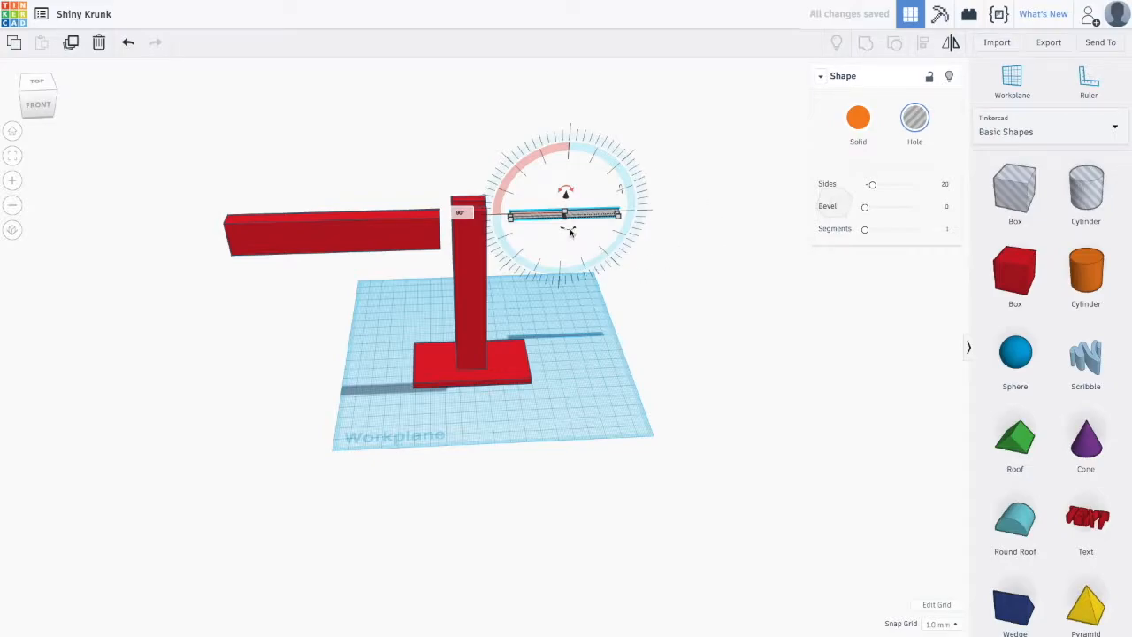
left_click_drag(570, 232, 569, 231)
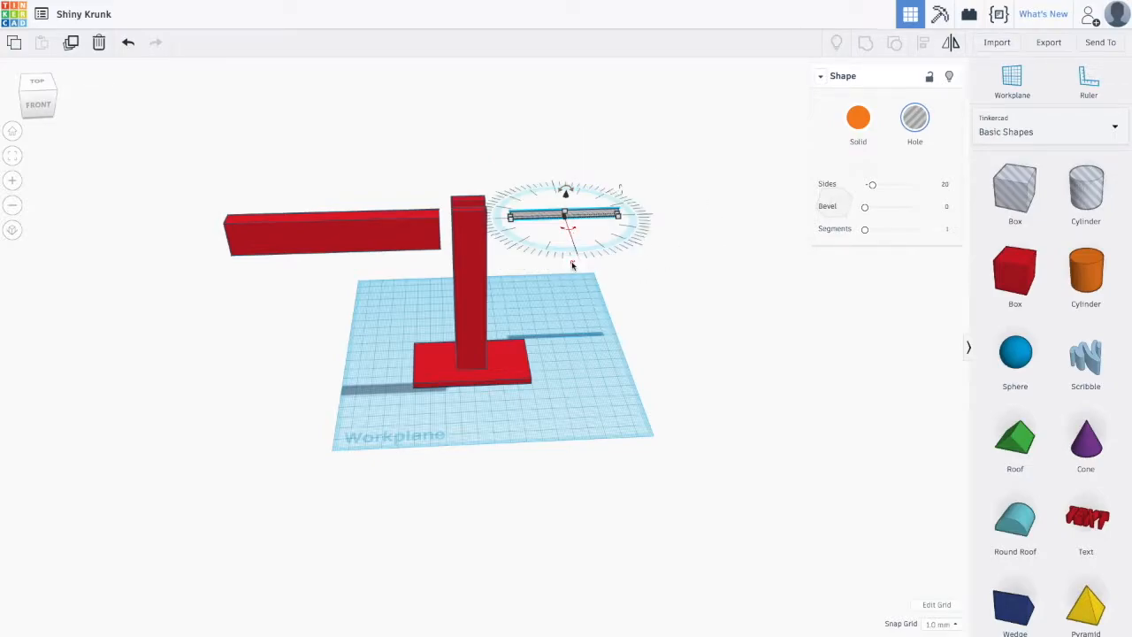
left_click_drag(570, 232, 577, 253)
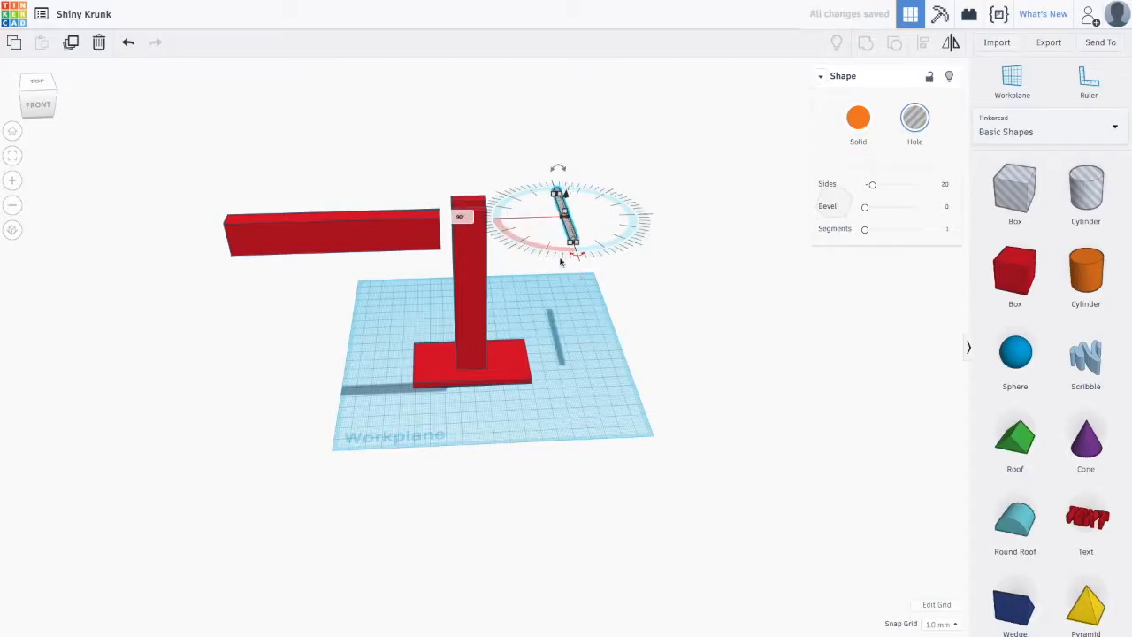
- Select the stray box shape off to the side and delete it
left_click(752, 280)
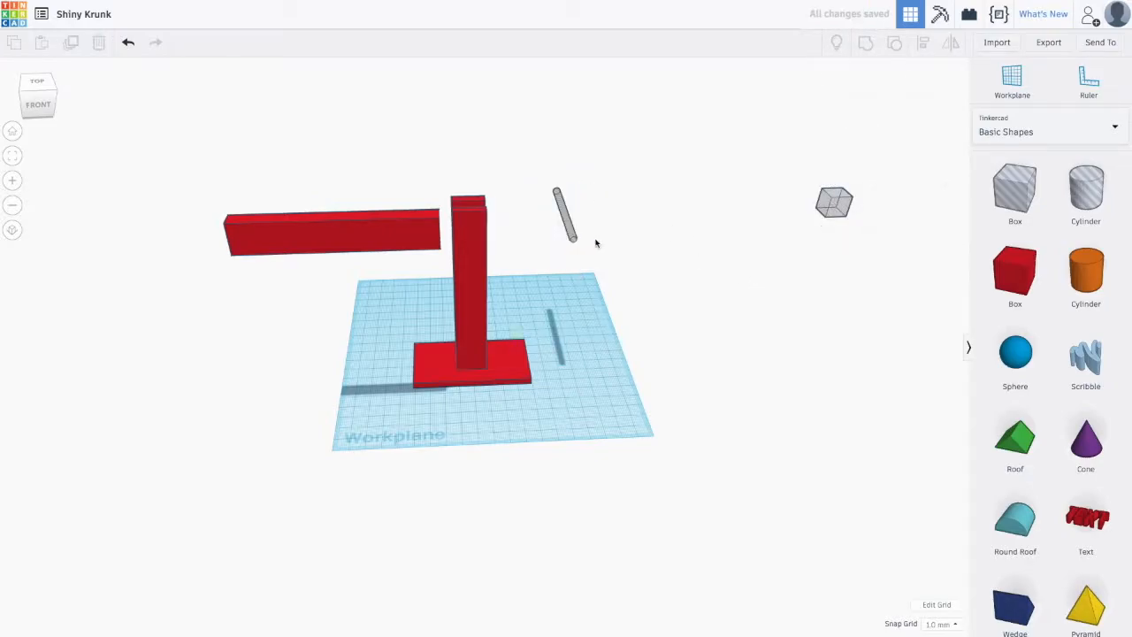
left_click_drag(806, 169, 885, 254)
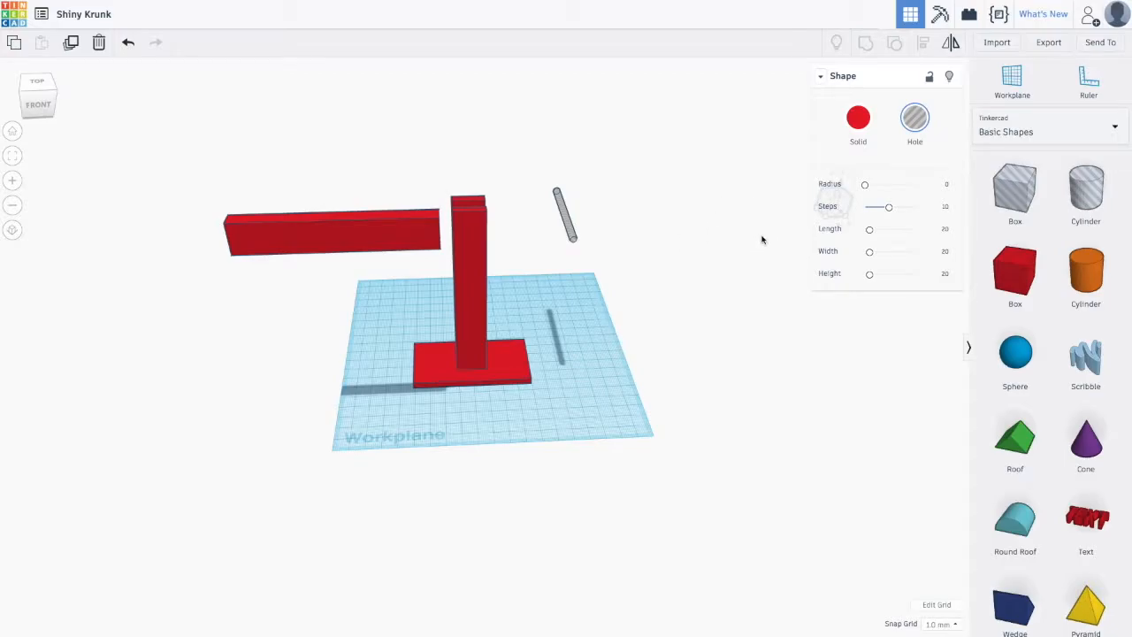
key("Delete")
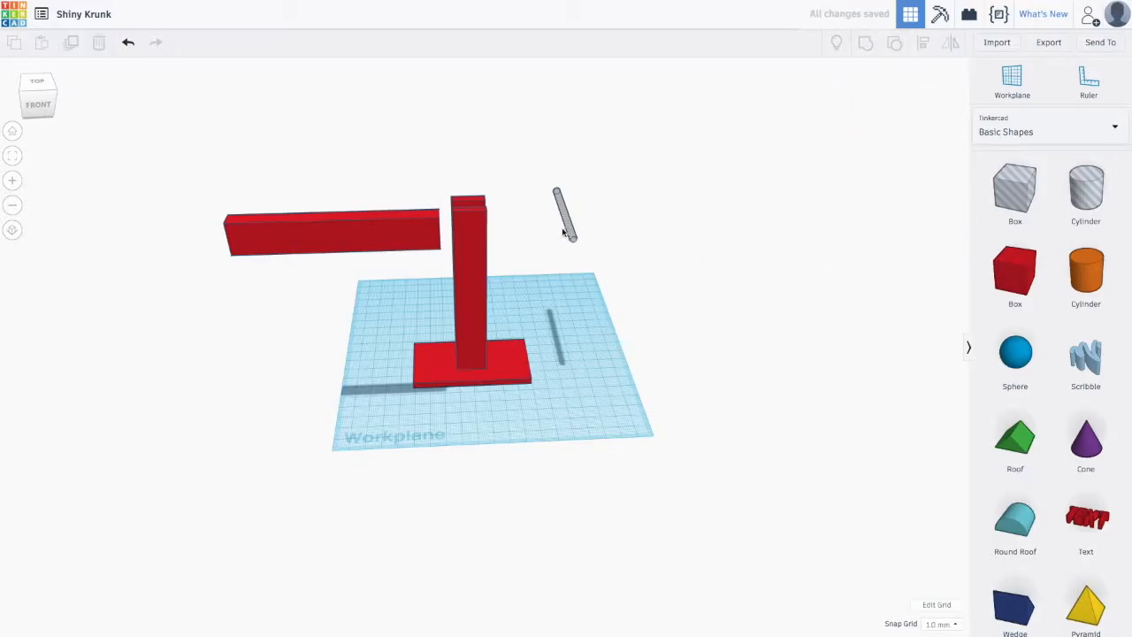
- Lift the hole cylinder up level with the top of the post, beside it
left_click_drag(568, 227, 532, 220)
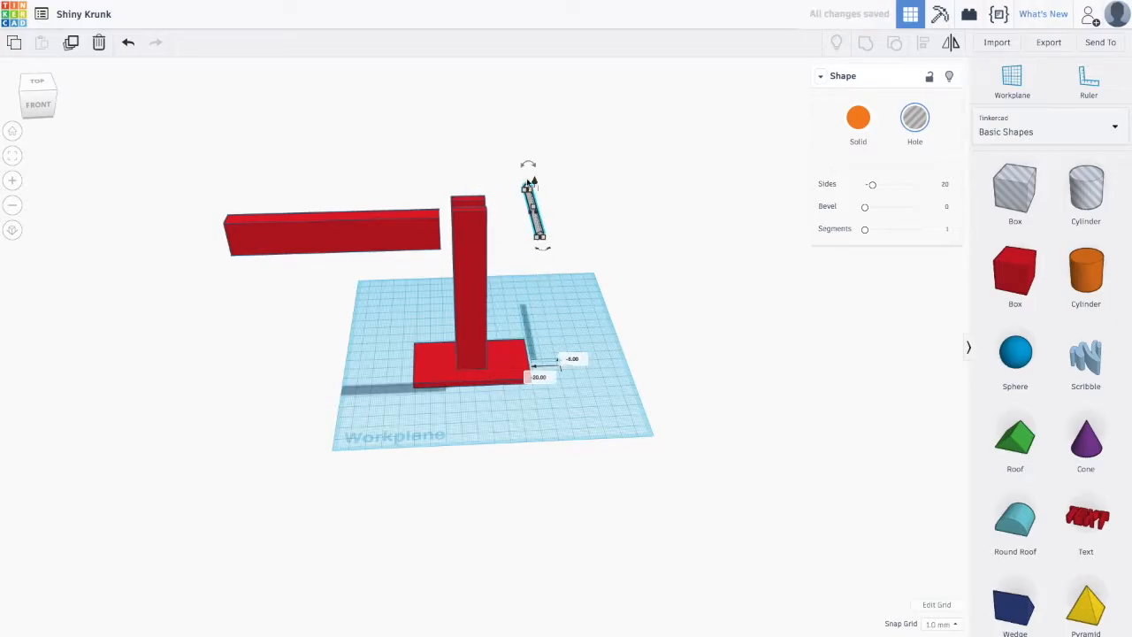
right_click_drag(659, 298, 644, 251)
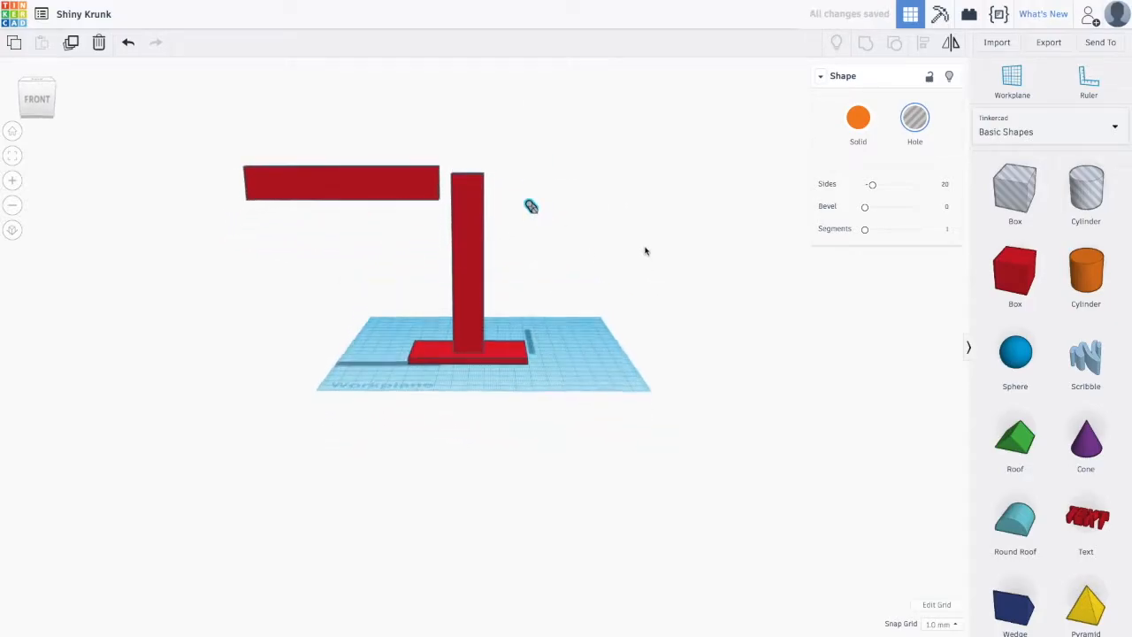
left_click_drag(531, 187, 531, 165)
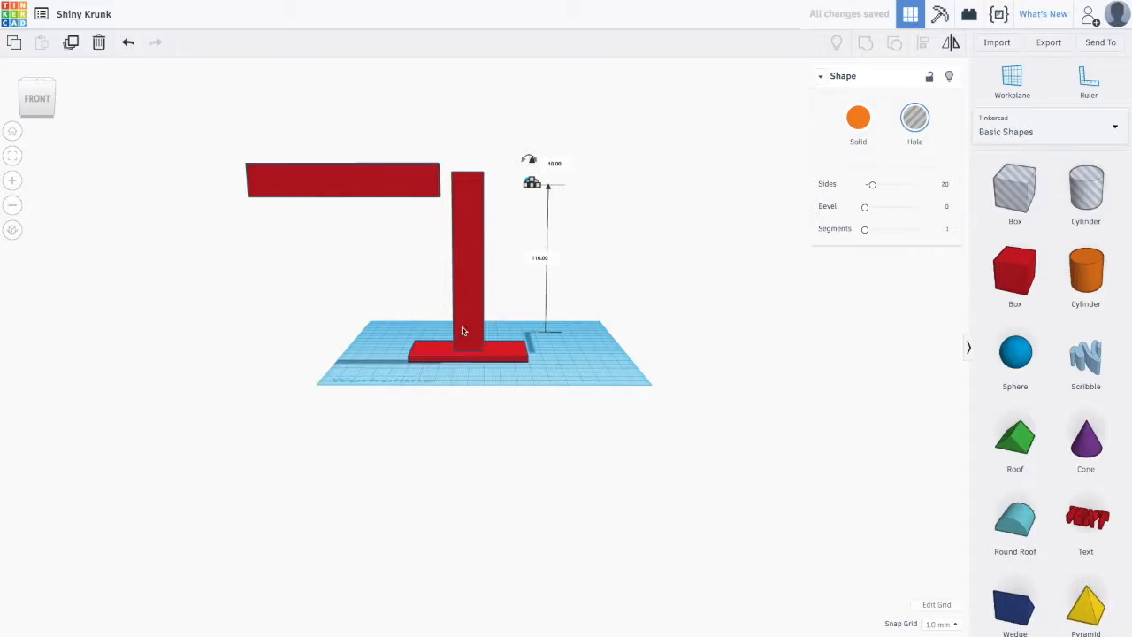
left_click(640, 187)
left_click_drag(530, 183, 469, 188)
right_click_drag(490, 177, 430, 241)
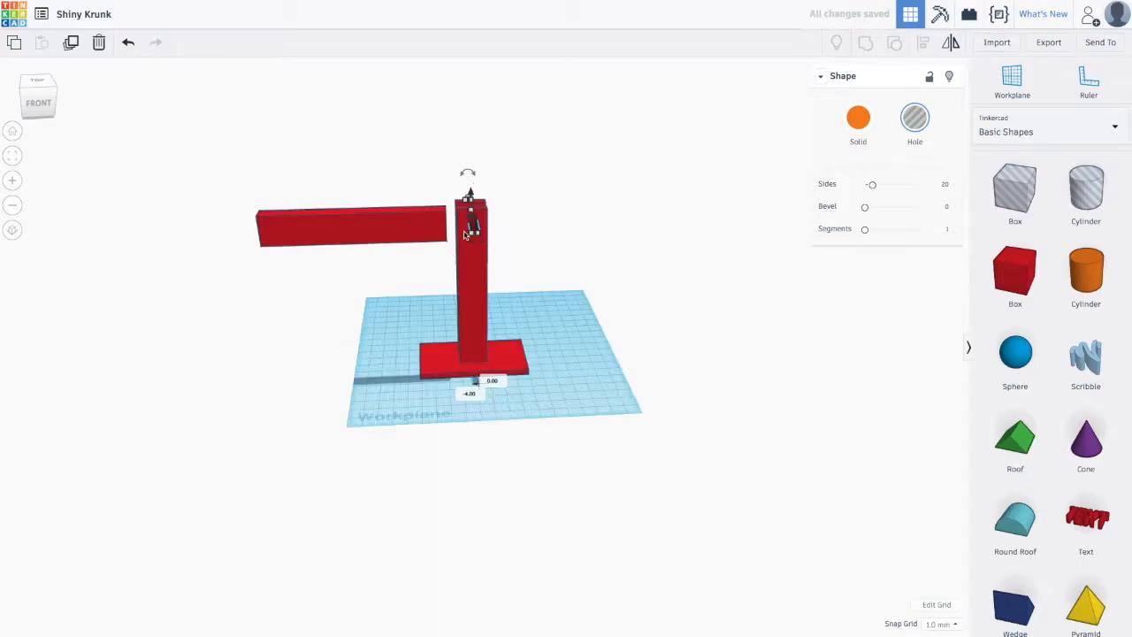
left_click_drag(473, 228, 546, 232)
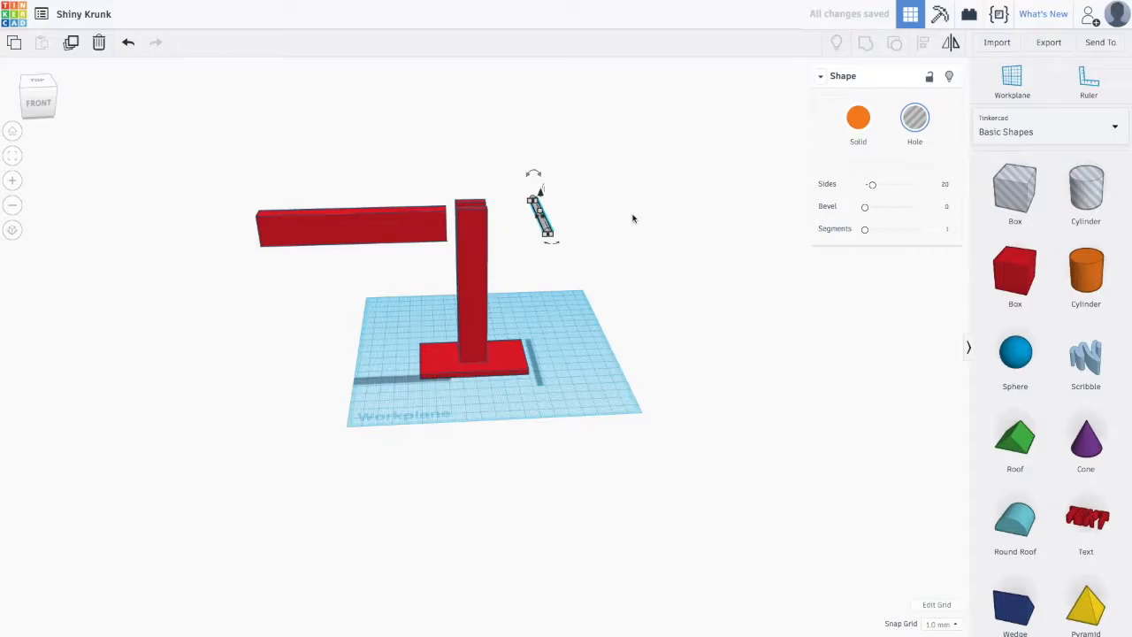
- Copy the hole cylinder and paste a duplicate onto the workplane
left_click(505, 161)
left_click_drag(506, 162, 593, 274)
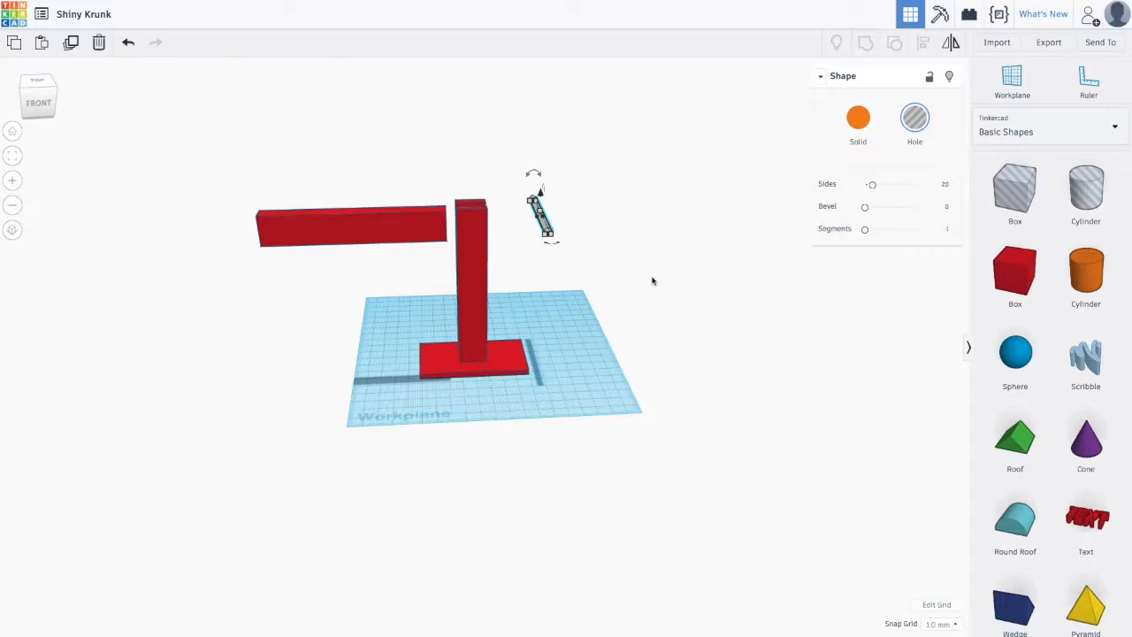
left_click(487, 258)
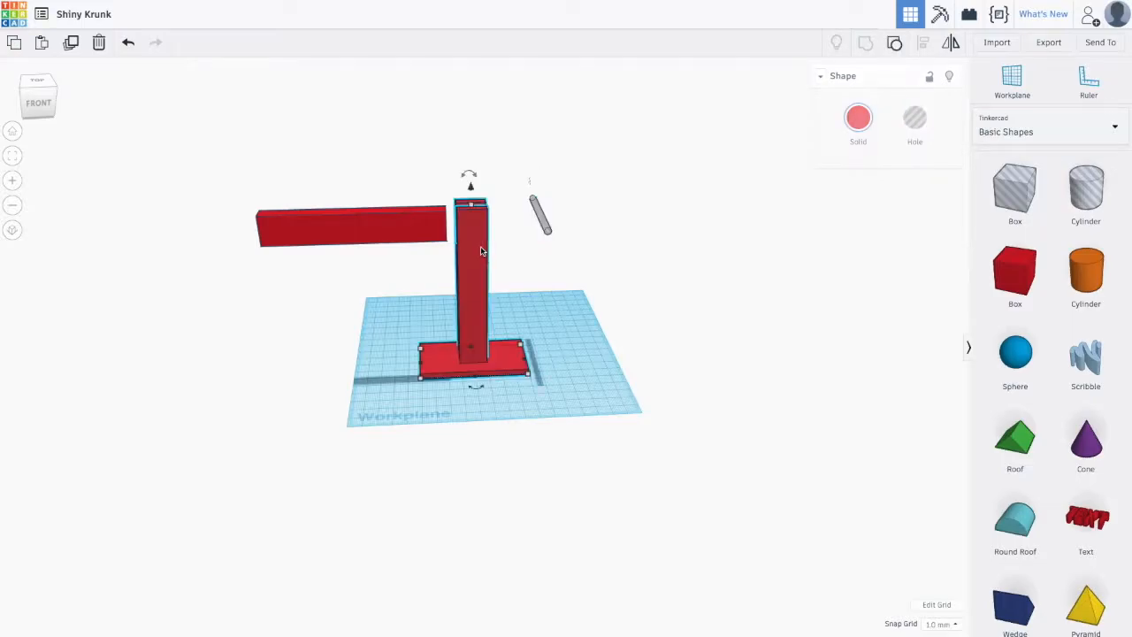
left_click(543, 317)
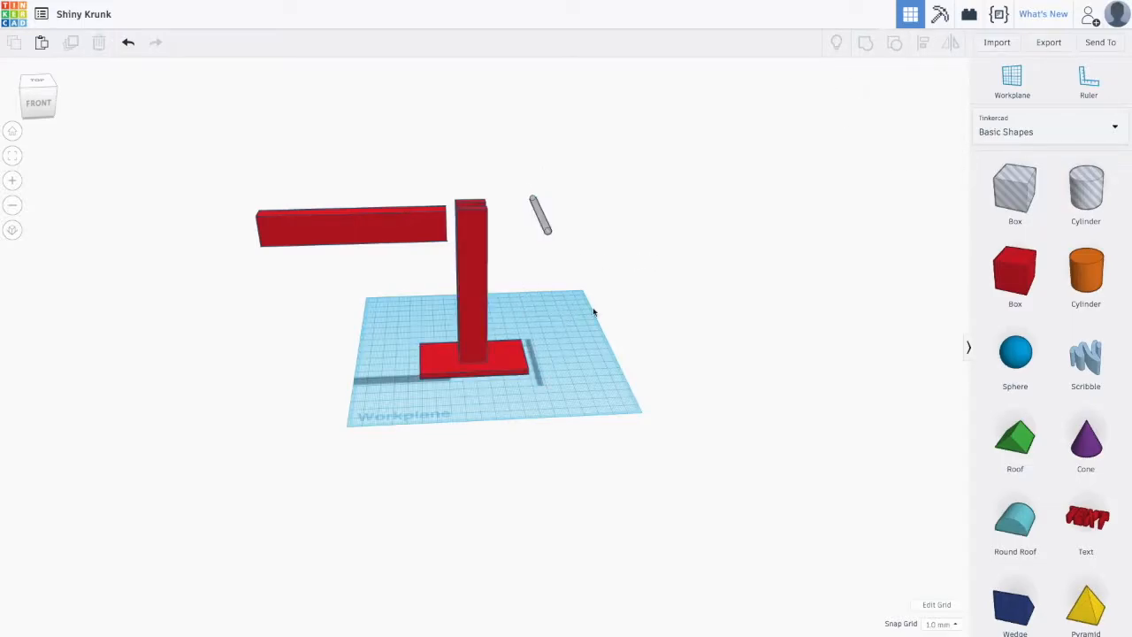
key("ctrl+v")
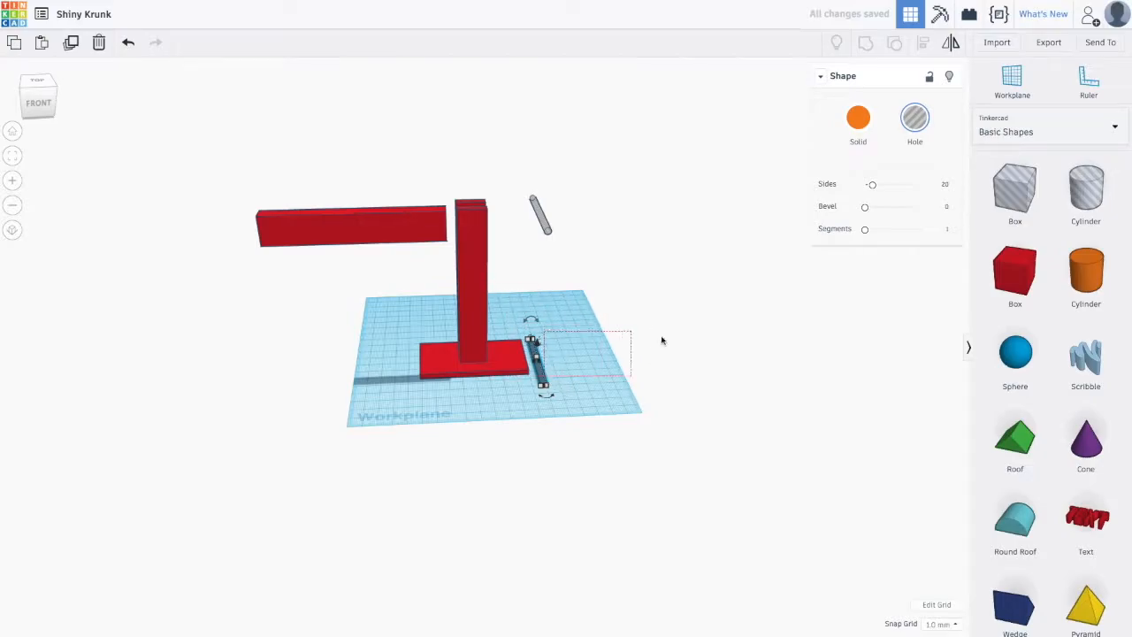
- Move the duplicate hole cylinder into the top of the post so it passes through
left_click(731, 363)
left_click_drag(535, 365, 395, 235)
left_click_drag(542, 224, 474, 232)
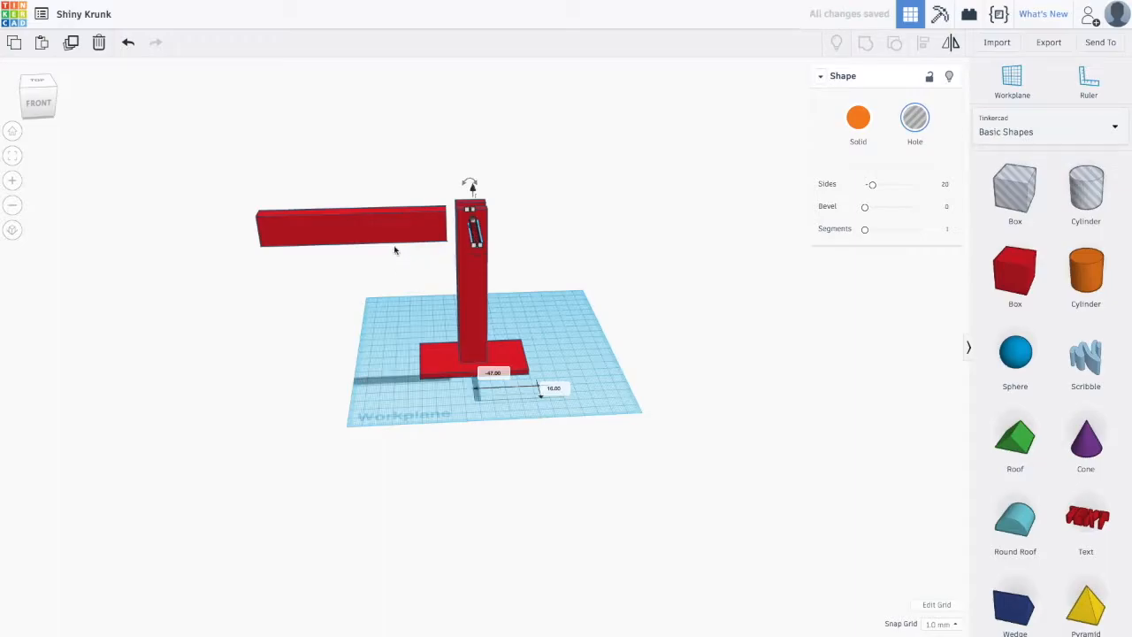
right_click_drag(332, 285, 651, 283)
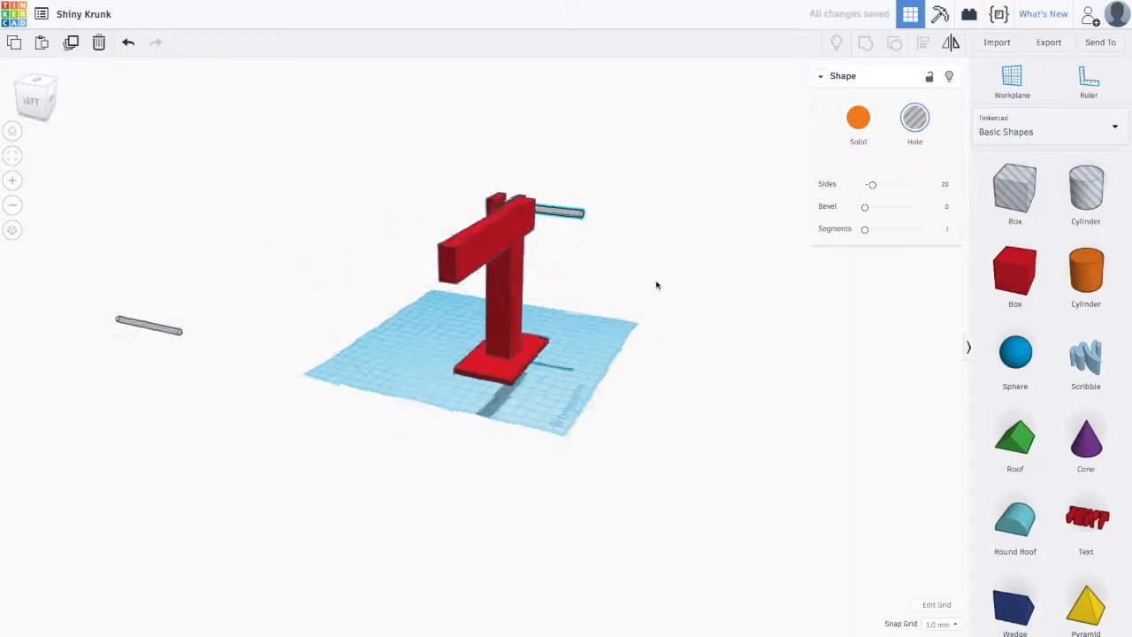
- Move the other hole cylinder over to the crossbar near its inner end
left_click_drag(111, 391, 530, 272)
right_click_drag(778, 430, 711, 356)
left_click_drag(719, 340, 480, 245)
right_click_drag(720, 304, 666, 303)
left_click(545, 234)
left_click_drag(555, 253, 398, 165)
left_click(598, 241)
scroll(617, 221, "up", 2)
left_click(675, 174)
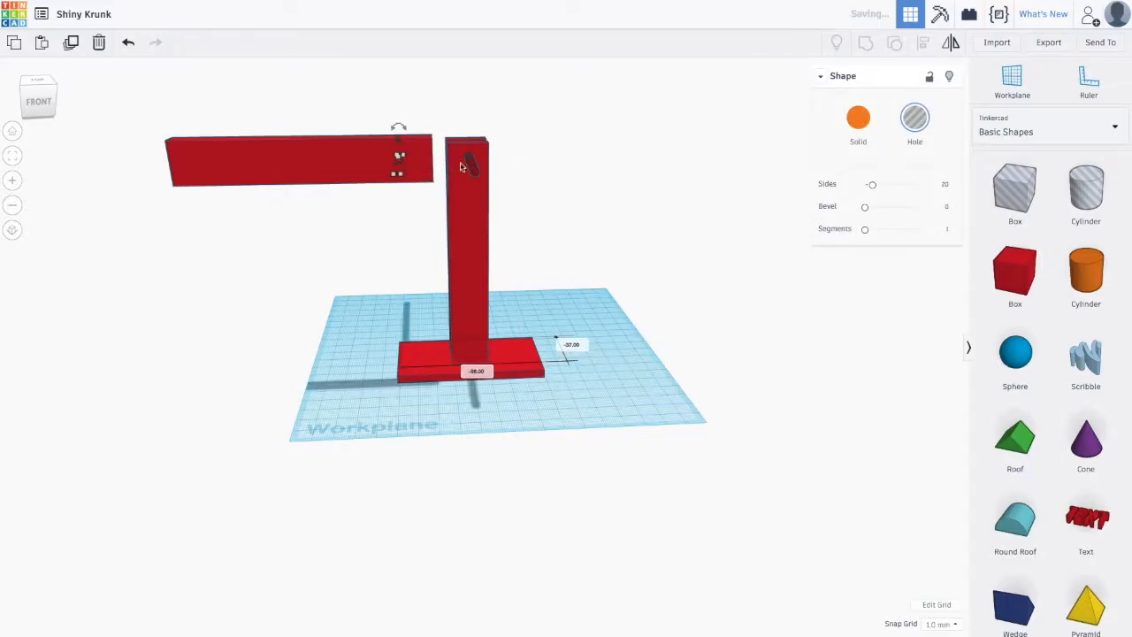
- Stand the hole cylinder upright through the crossbar near the post and raise it to cover the bar
right_click_drag(596, 139, 607, 192)
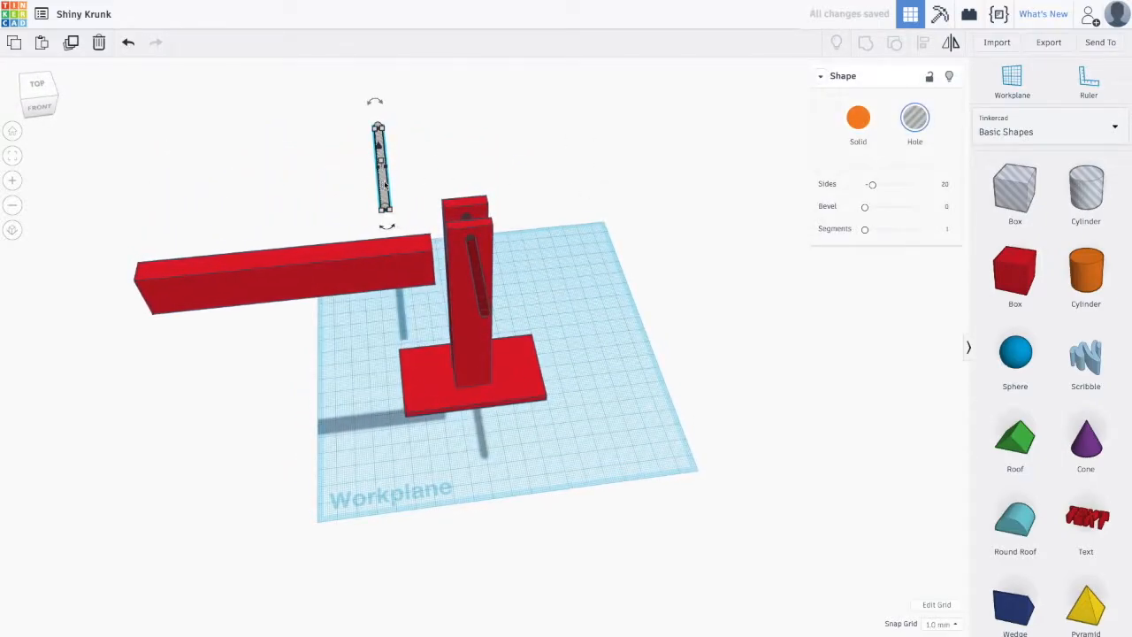
left_click(512, 161)
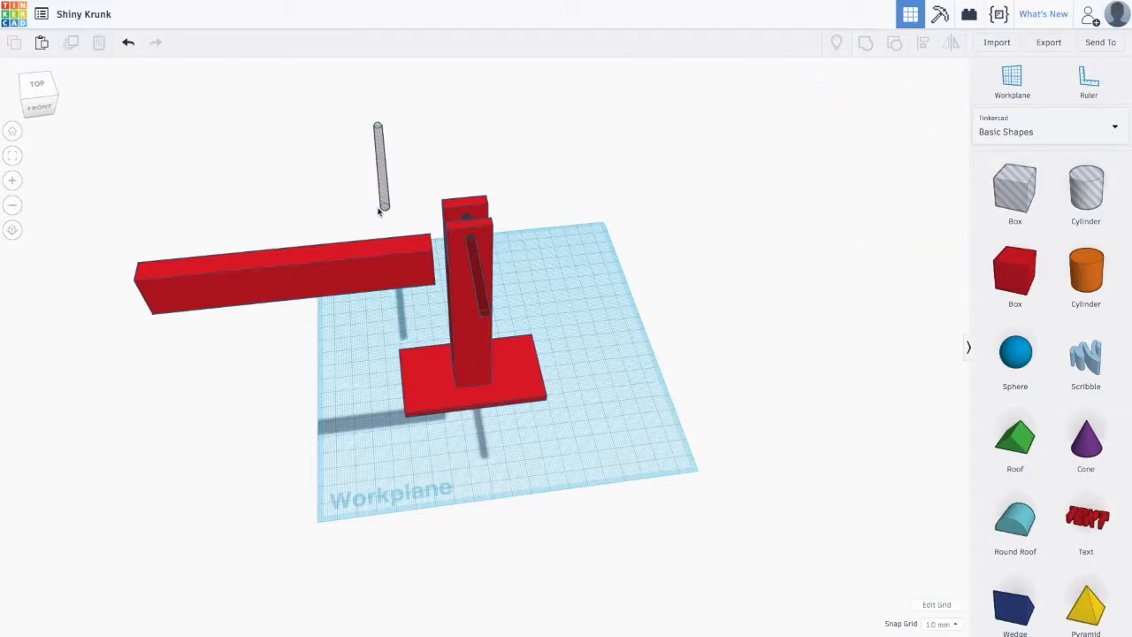
scroll(395, 107, "down", 5)
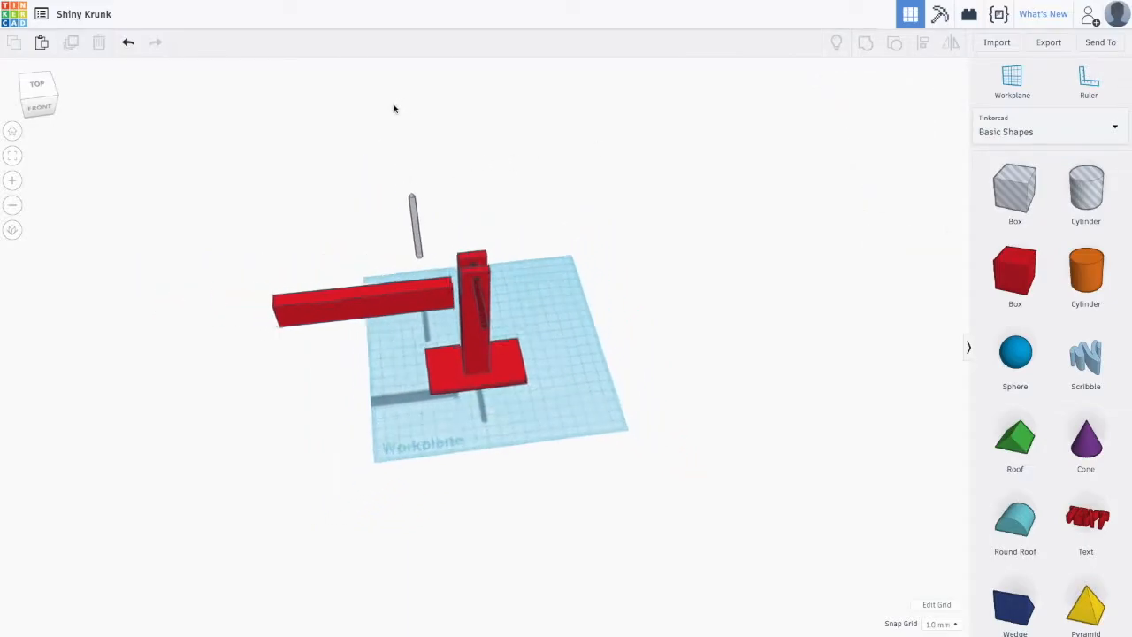
scroll(472, 251, "down", 3)
scroll(471, 255, "up", 6)
scroll(469, 256, "down", 3)
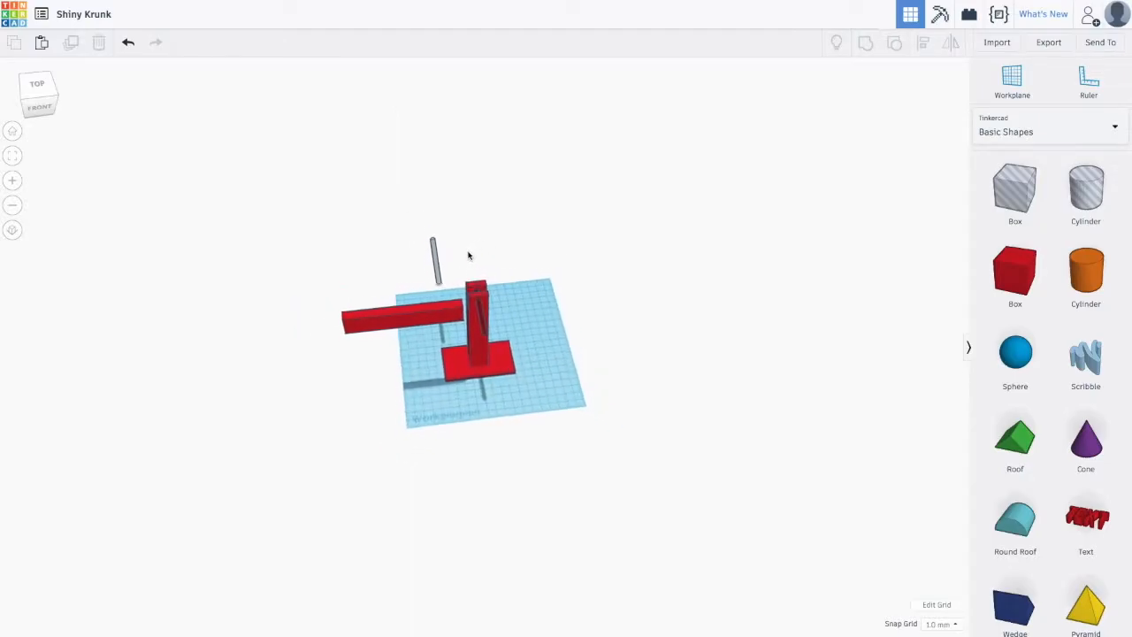
scroll(468, 255, "up", 5)
scroll(415, 237, "down", 2)
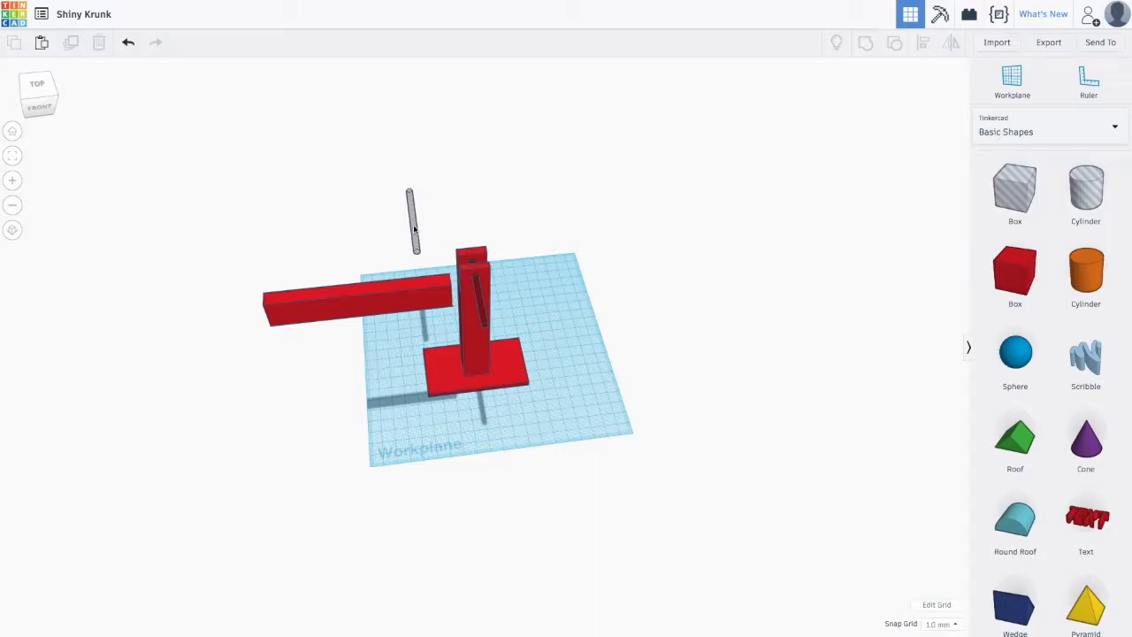
left_click_drag(414, 228, 422, 293)
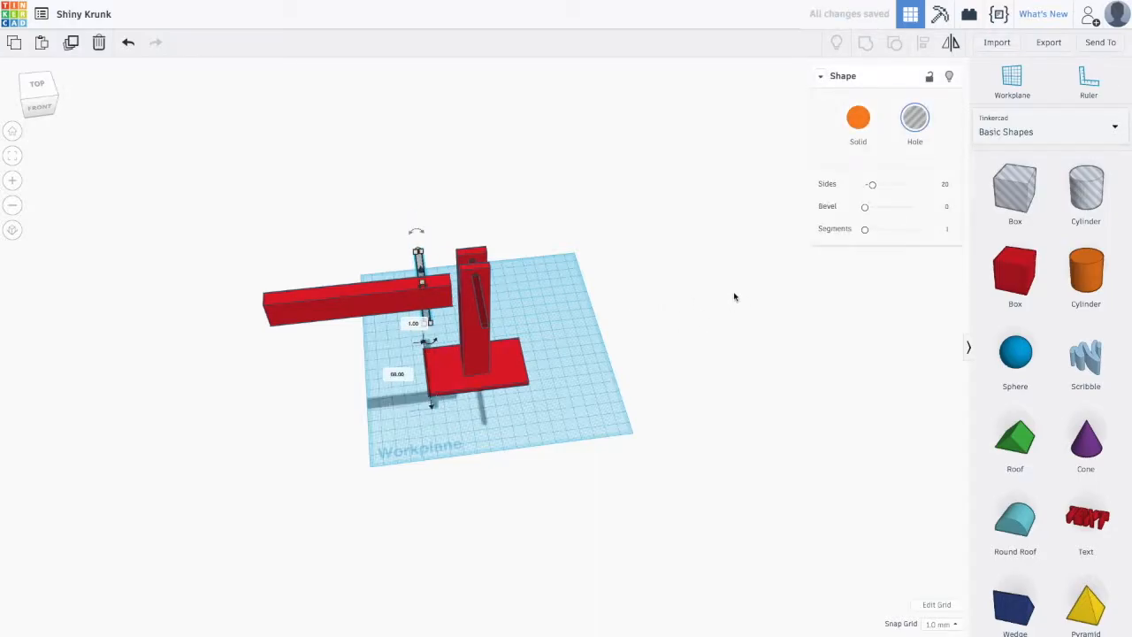
left_click(684, 287)
right_click_drag(682, 298, 677, 227)
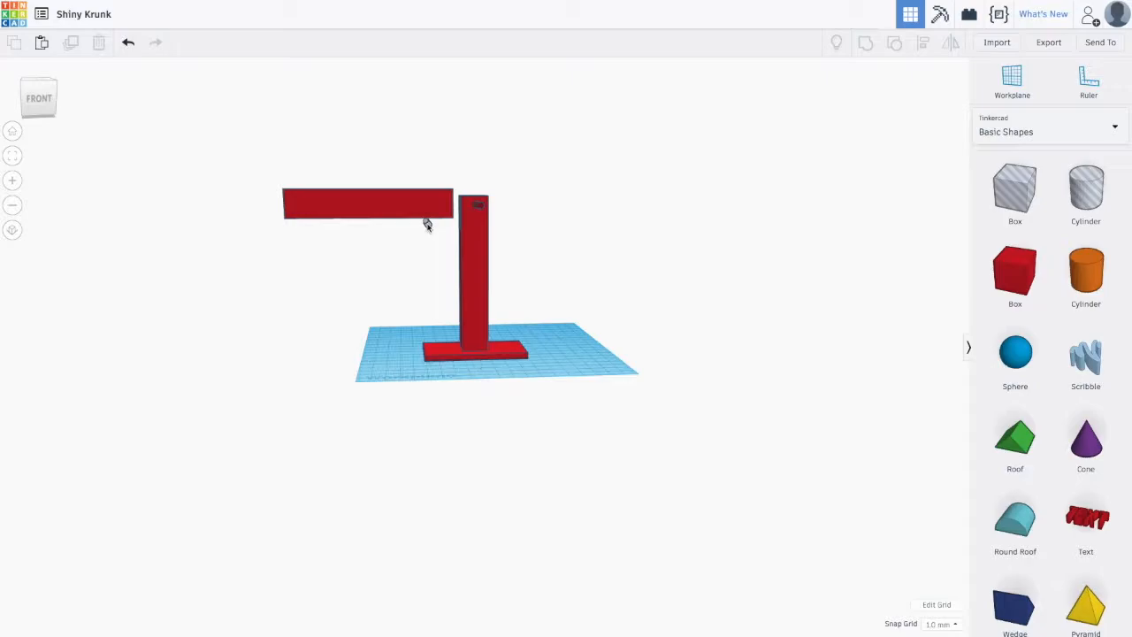
left_click(425, 222)
left_click_drag(427, 208, 428, 189)
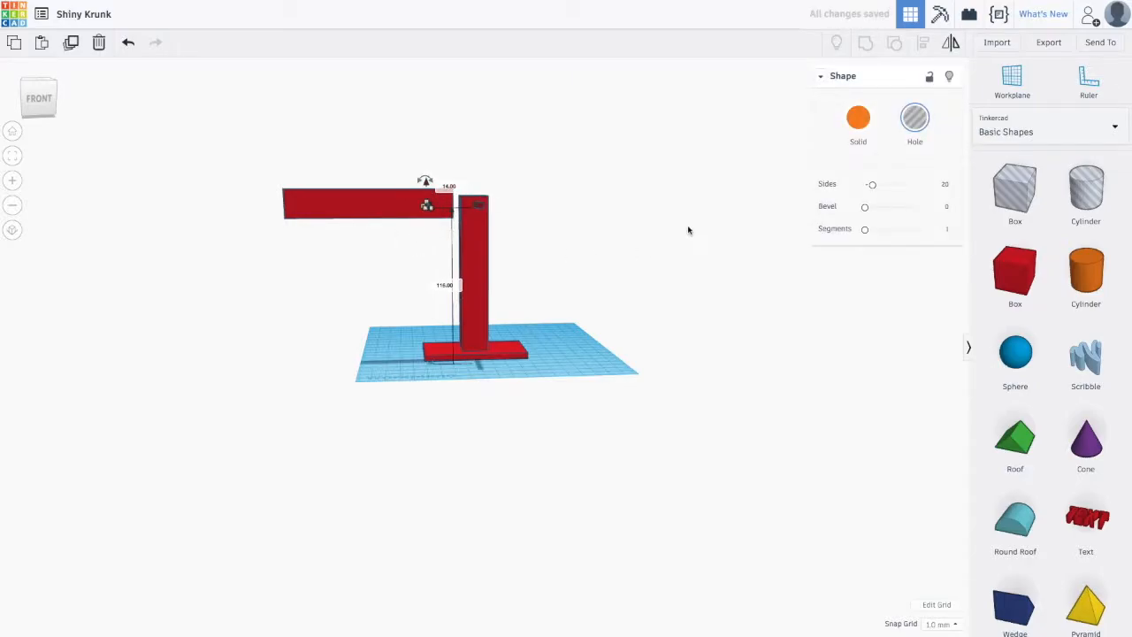
- Select the post with its crossing hole cylinder and group them to bore the hole
scroll(687, 230, "down", 3)
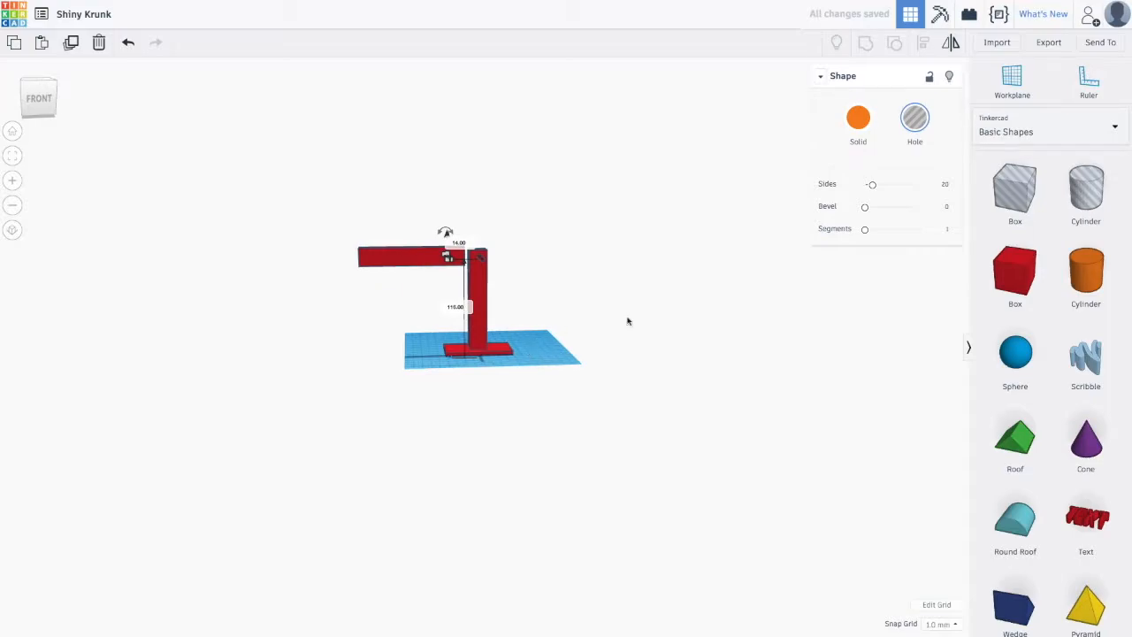
left_click(665, 274)
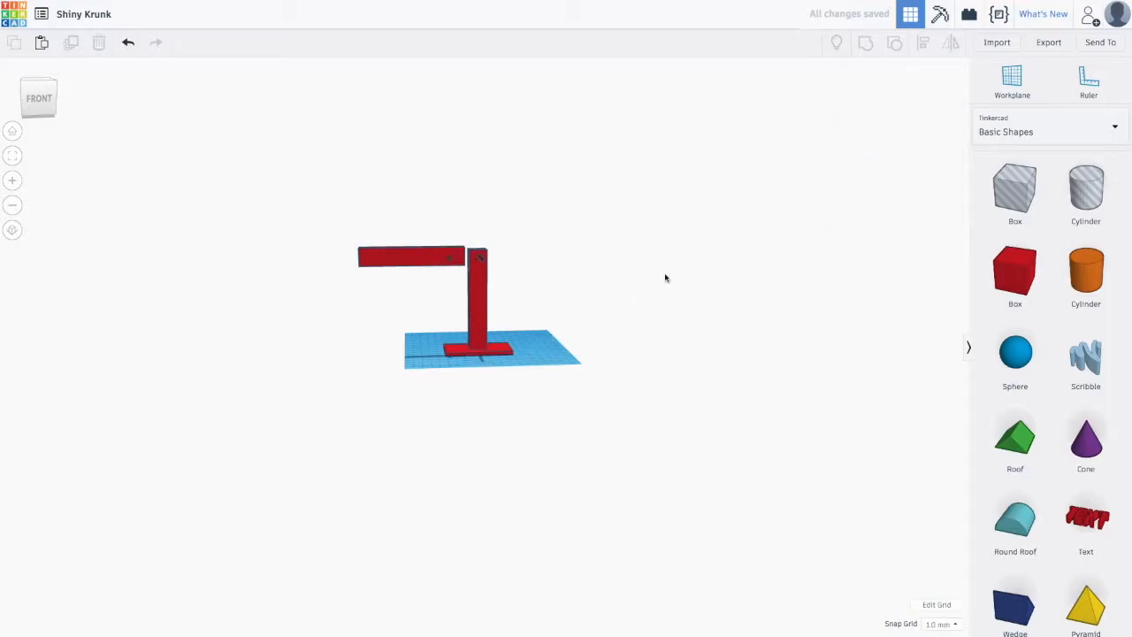
scroll(612, 305, "up", 5)
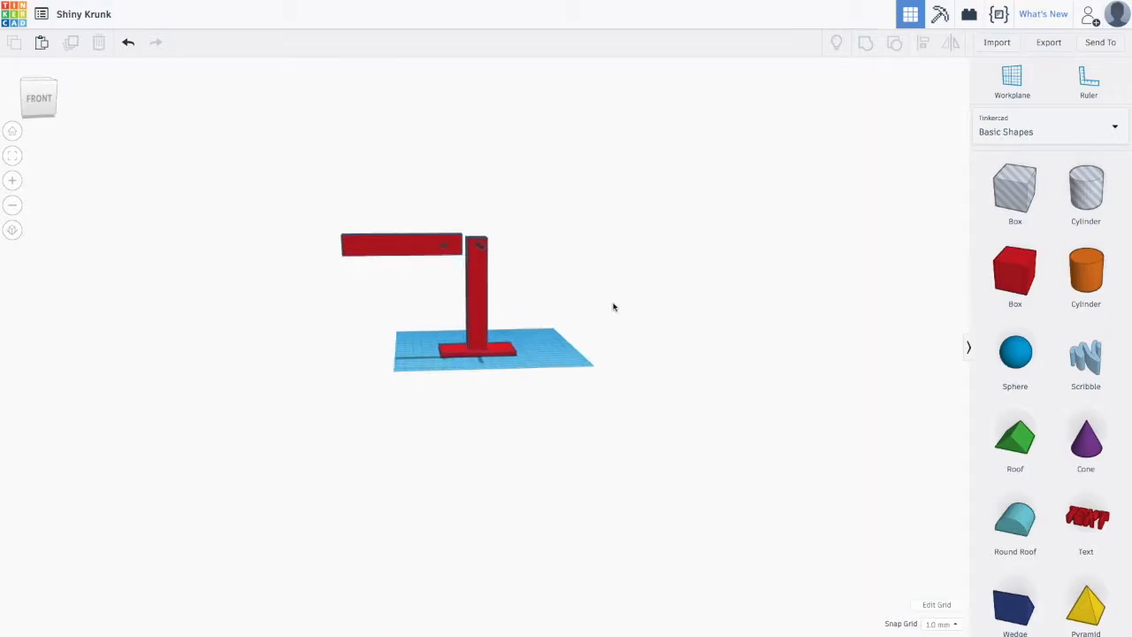
right_click_drag(436, 238, 637, 339)
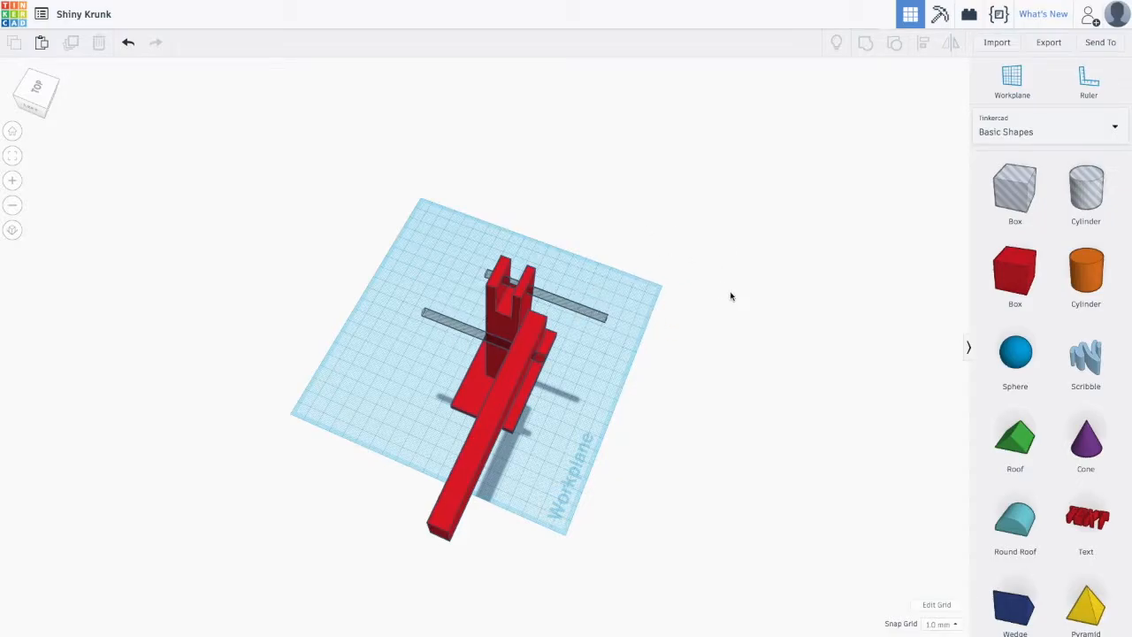
right_click_drag(782, 304, 448, 265)
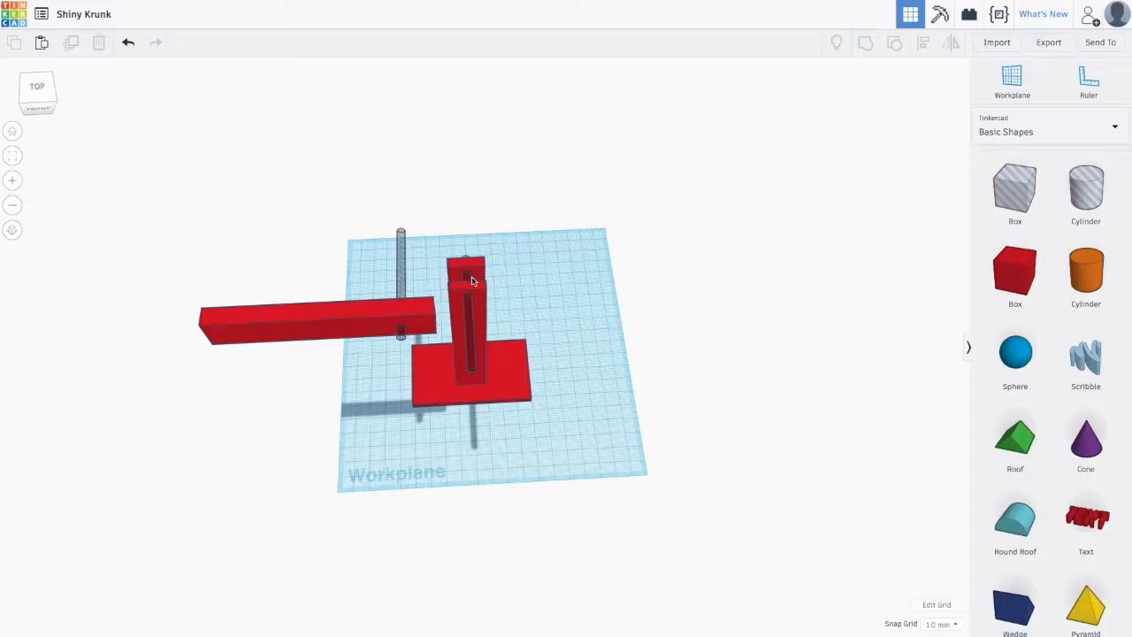
left_click_drag(437, 247, 512, 374)
left_click(866, 44)
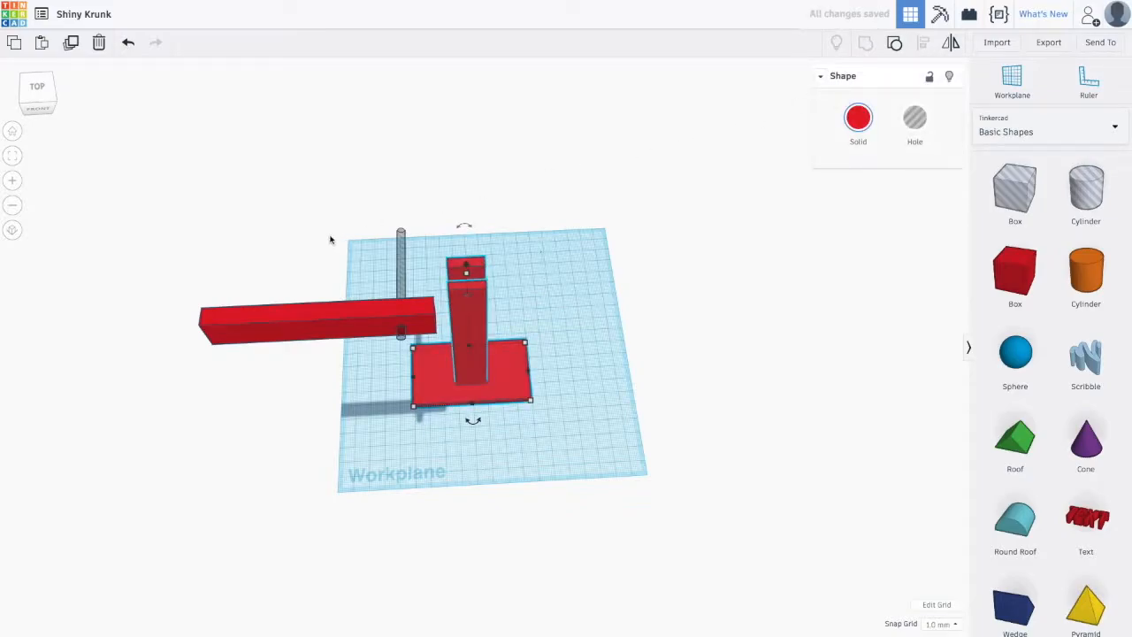
- Select the crossbar together with its vertical hole cylinder and group them to cut the hole
left_click_drag(378, 215, 422, 343)
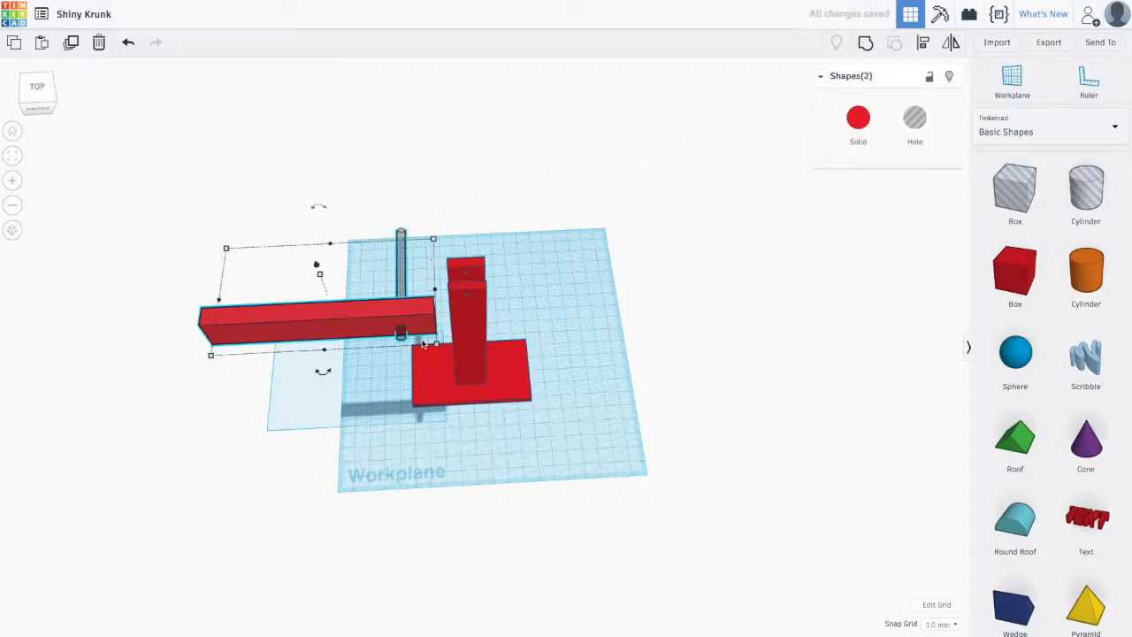
left_click(866, 43)
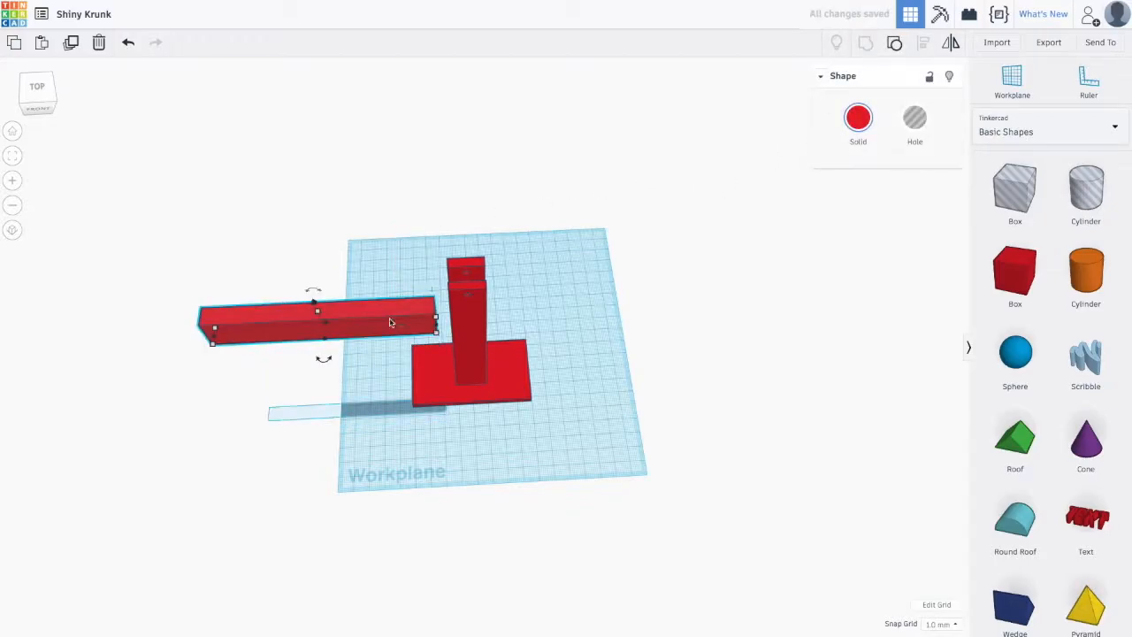
- Move the crossbar down in front of the post and set its height above the workplane to 0 mm
left_click_drag(383, 321, 523, 226)
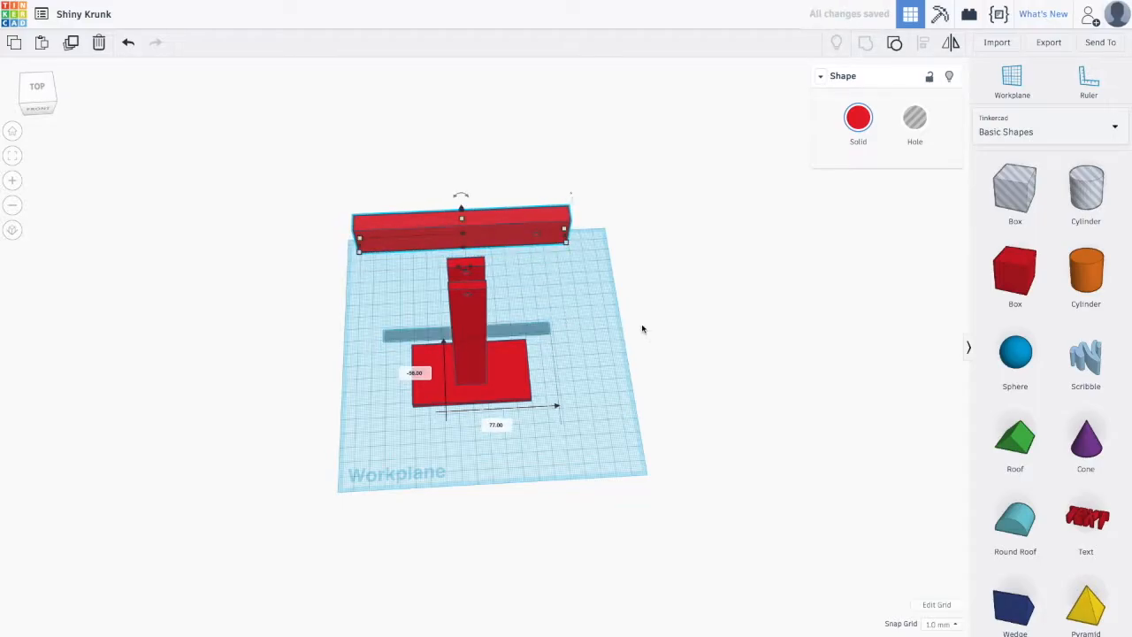
left_click_drag(458, 214, 489, 314)
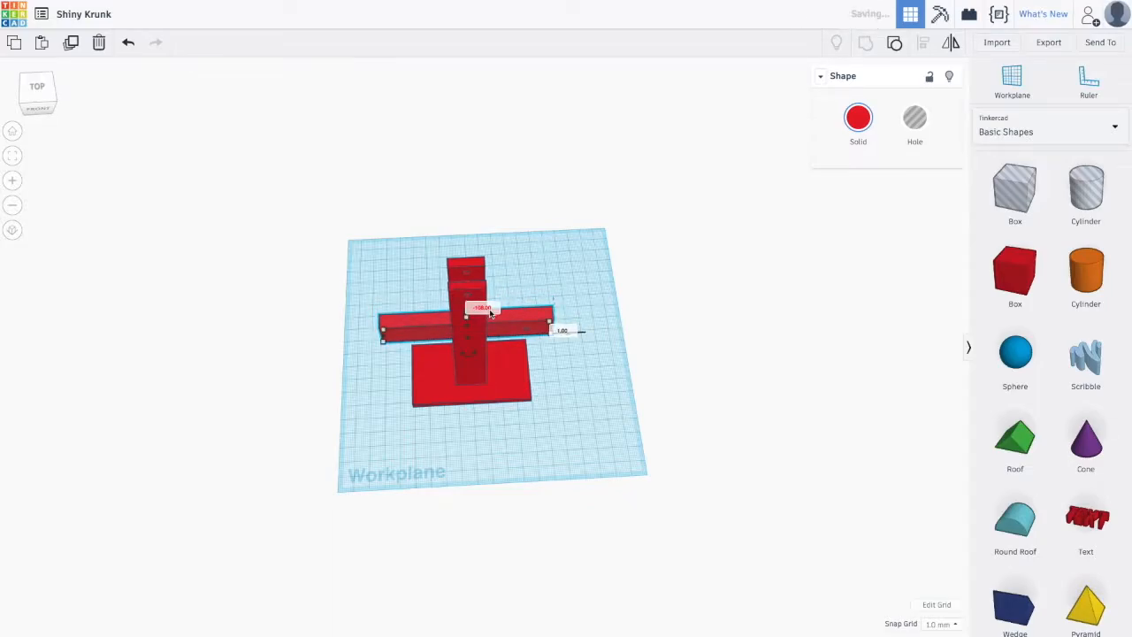
left_click(562, 331)
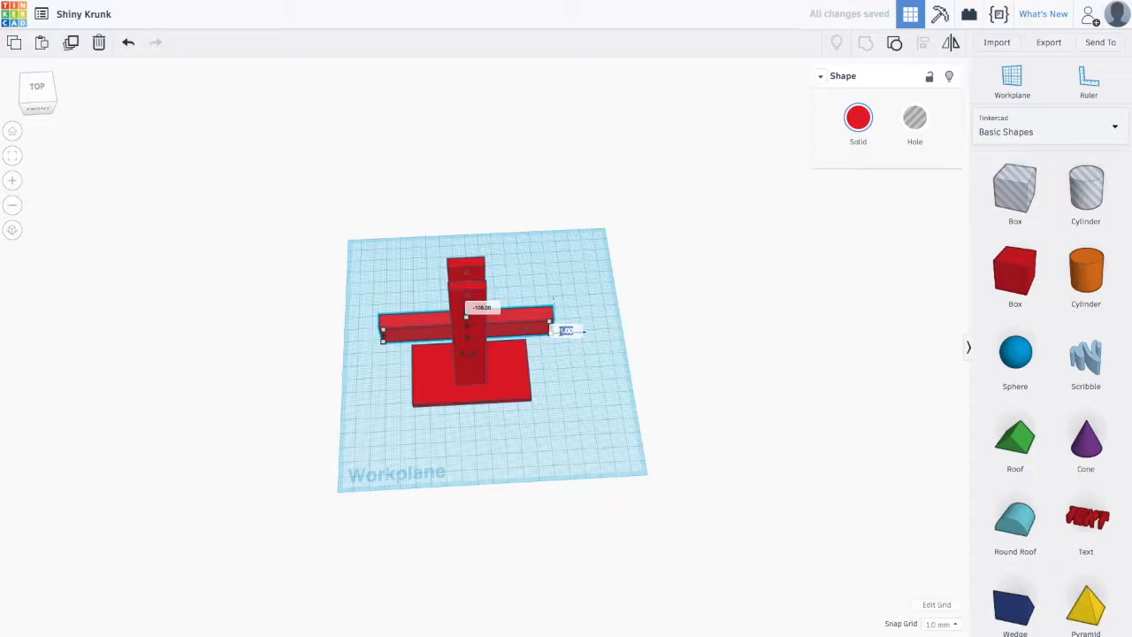
type("0")
key("Return")
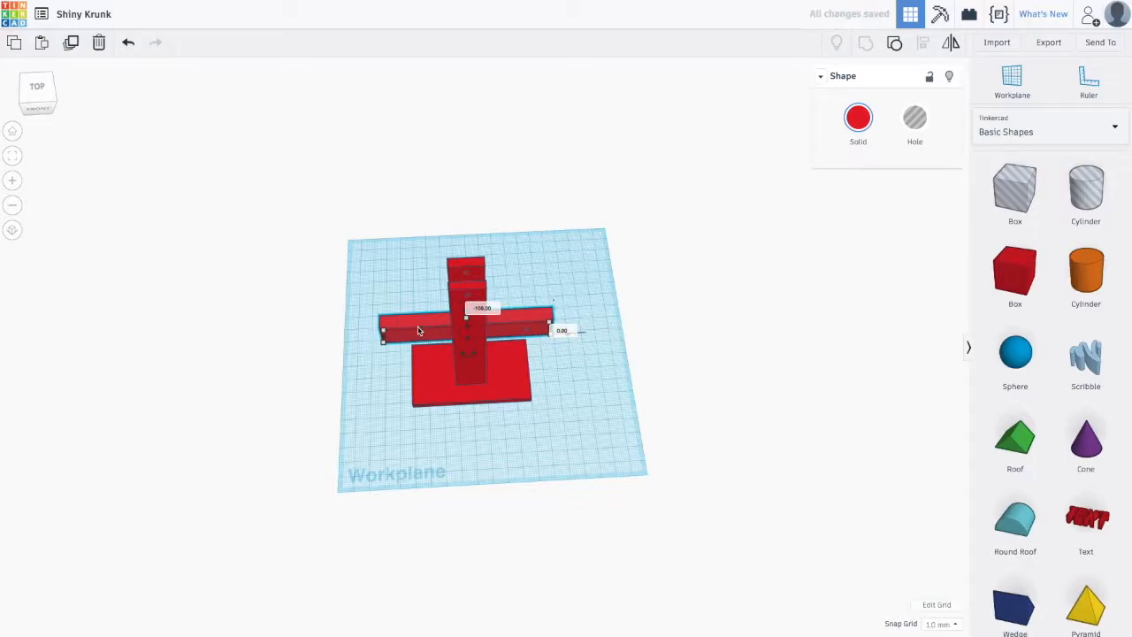
- Move the crossbar out from the plate so it lies beside it
right_click_drag(611, 379, 303, 294)
right_click_drag(619, 316, 525, 353)
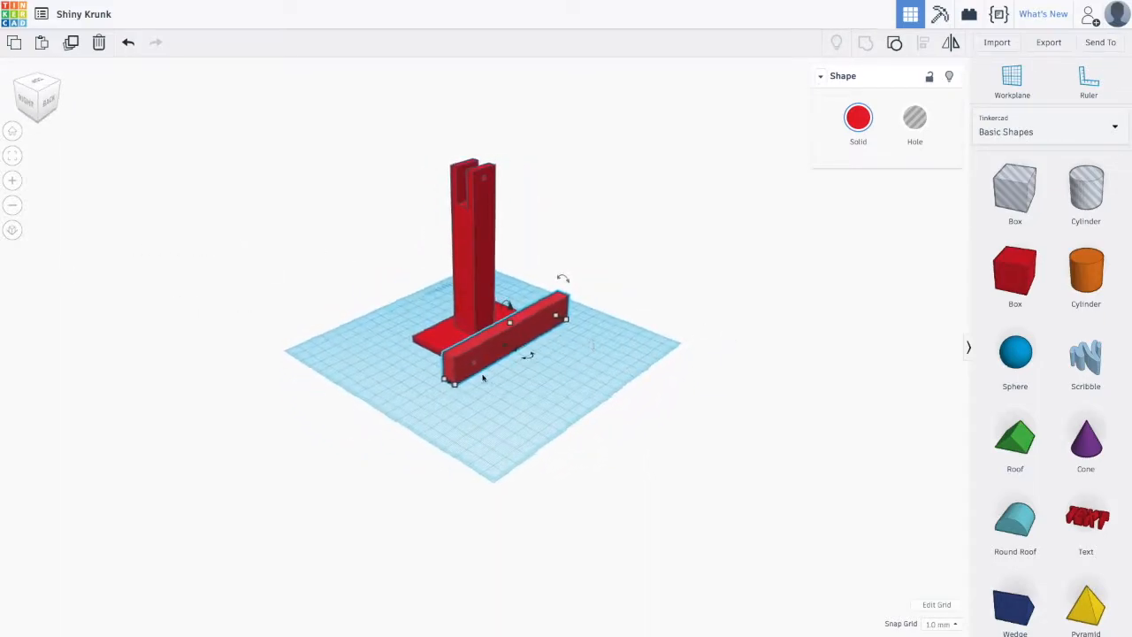
left_click_drag(498, 359, 519, 379)
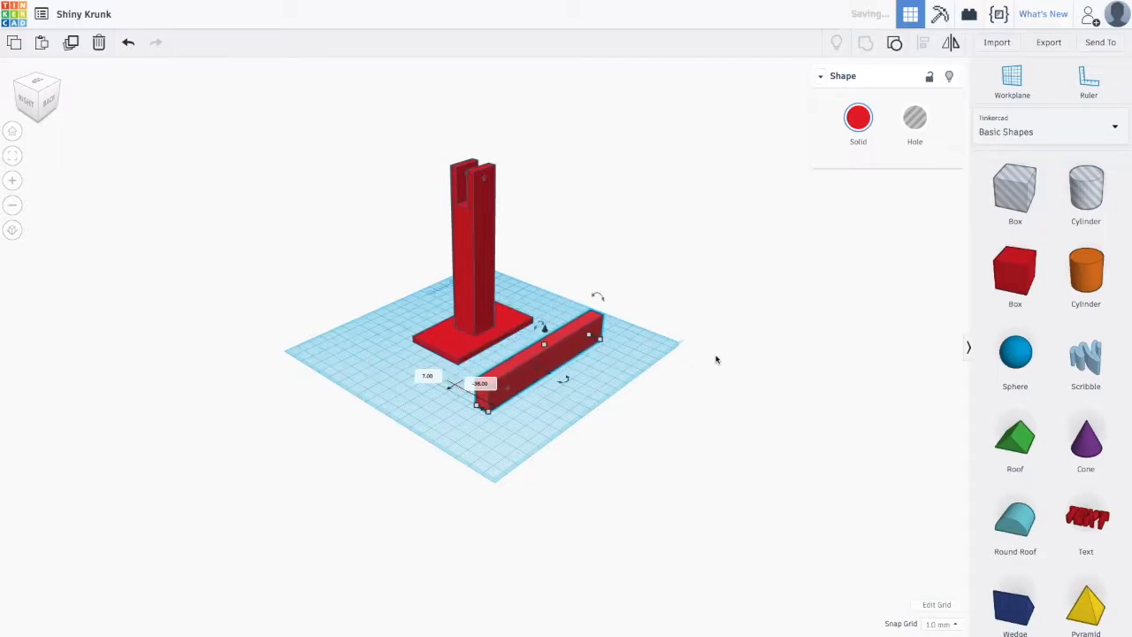
right_click_drag(788, 384, 430, 353)
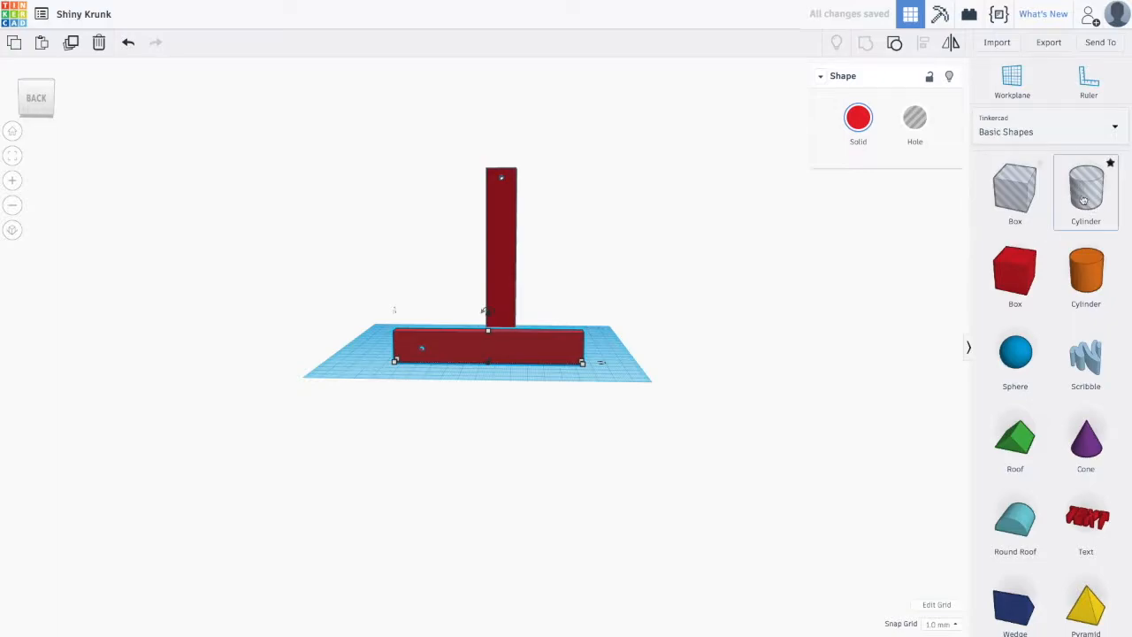
left_click(802, 344)
left_click_drag(1021, 187, 377, 356)
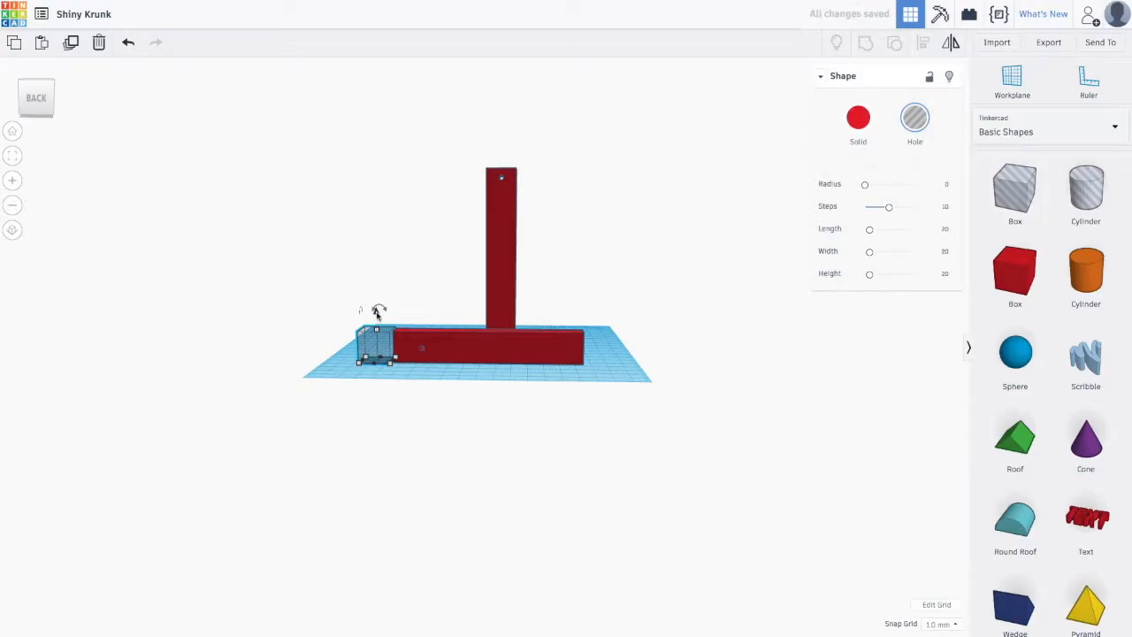
left_click_drag(376, 345, 477, 338)
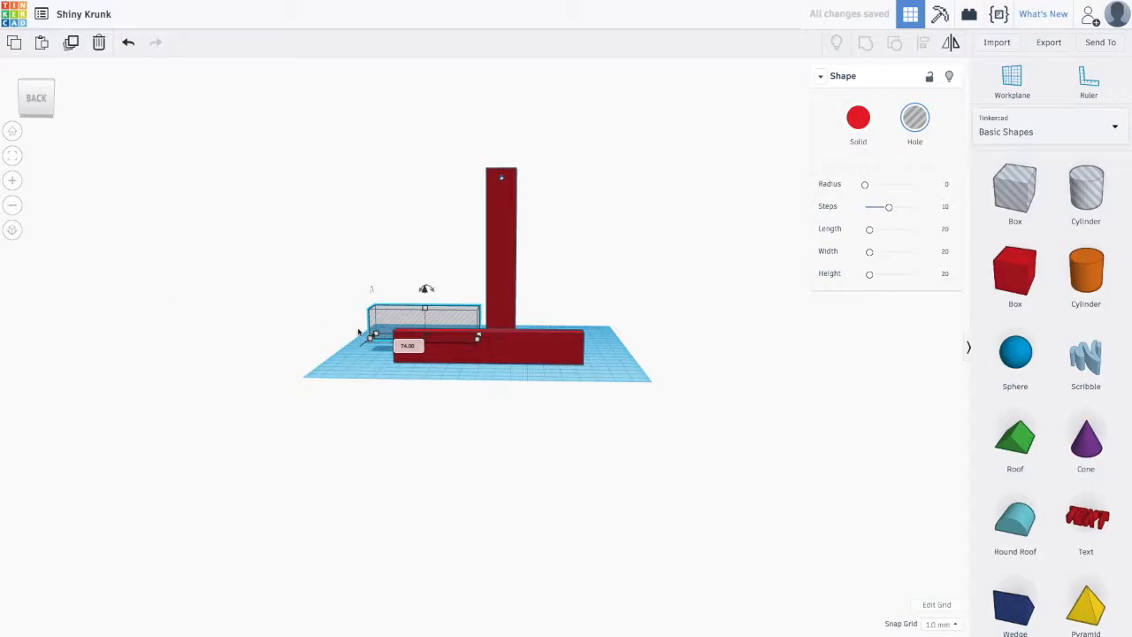
right_click_drag(323, 334, 451, 364)
left_click_drag(451, 364, 523, 365)
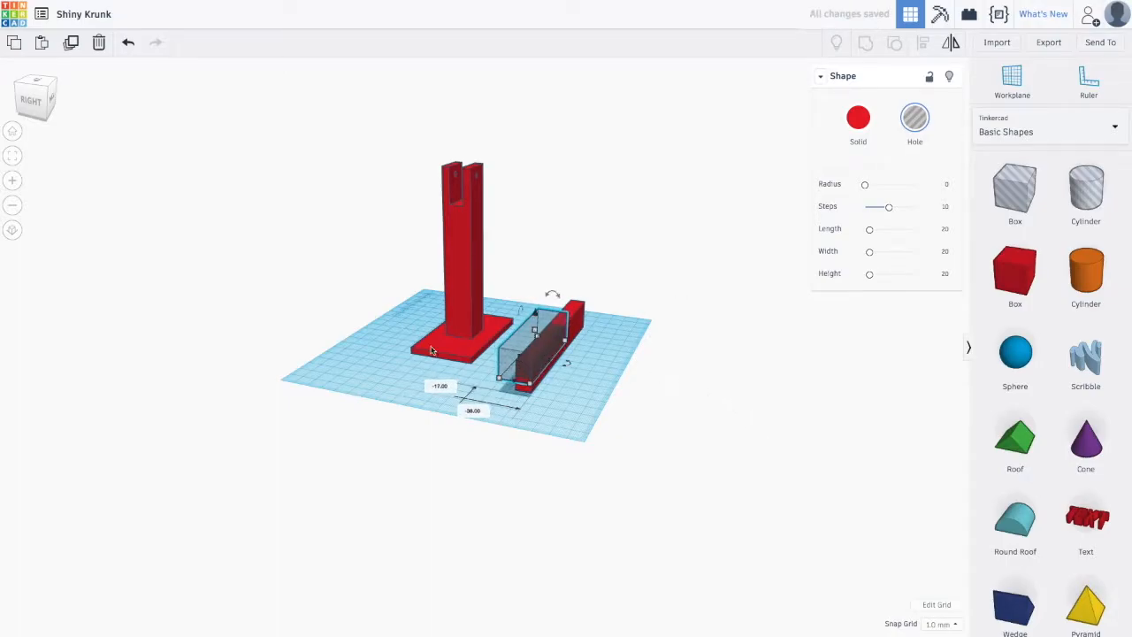
left_click(129, 44)
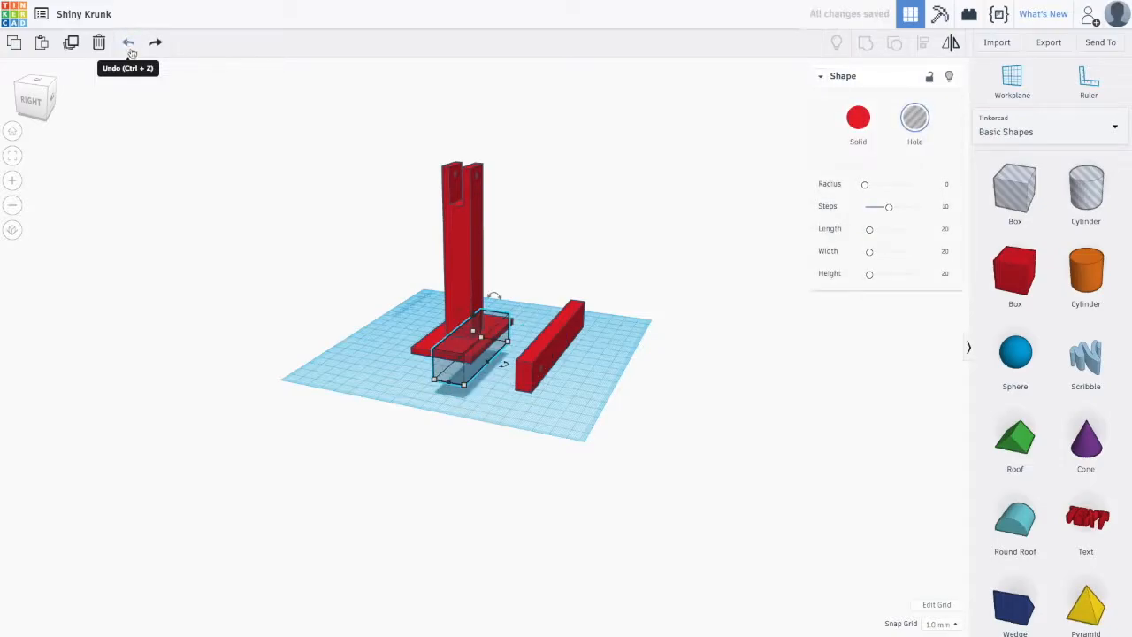
left_click(128, 44)
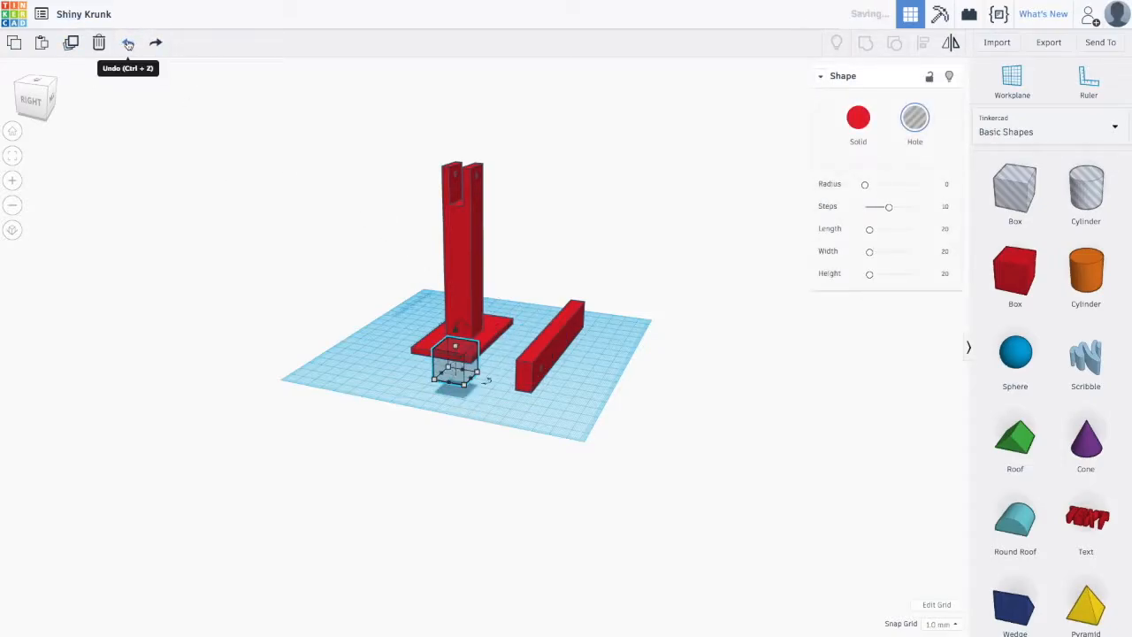
left_click(128, 43)
left_click(128, 43)
left_click(129, 43)
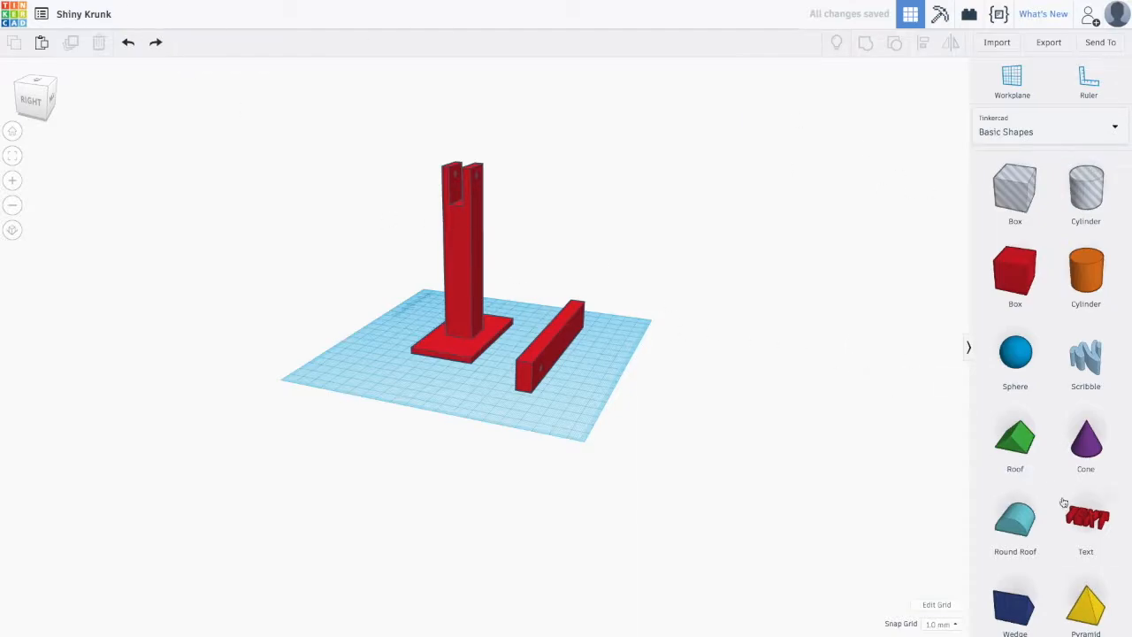
- Add a wedge, make it a hole, and stretch it to about 94 by 26 mm
left_click_drag(1023, 609, 586, 380)
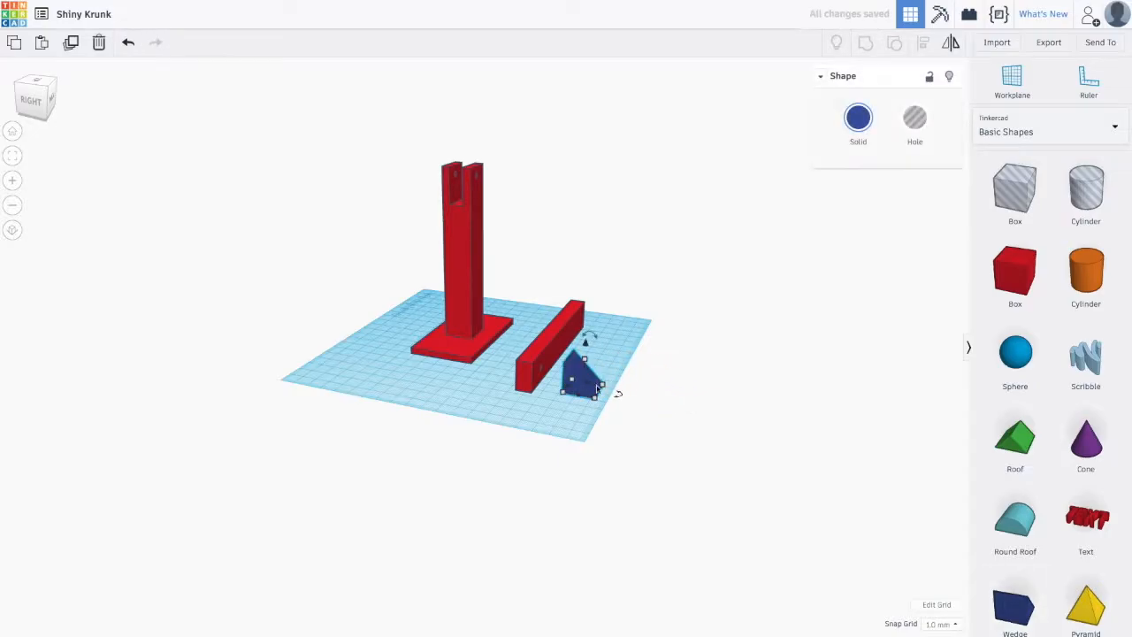
left_click(917, 121)
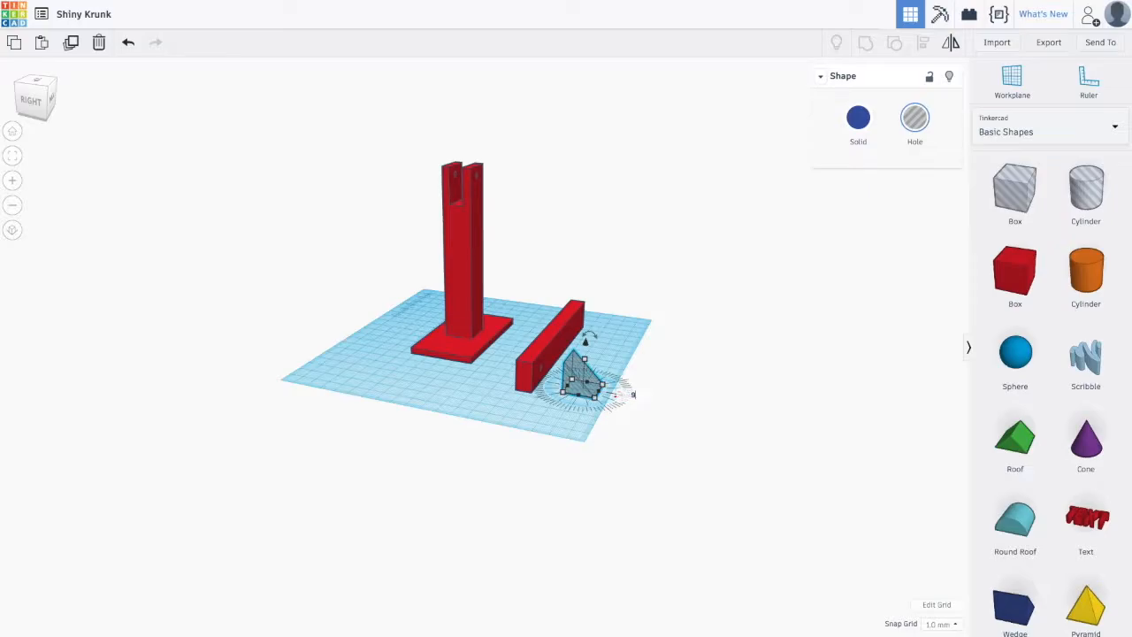
left_click_drag(617, 395, 511, 448)
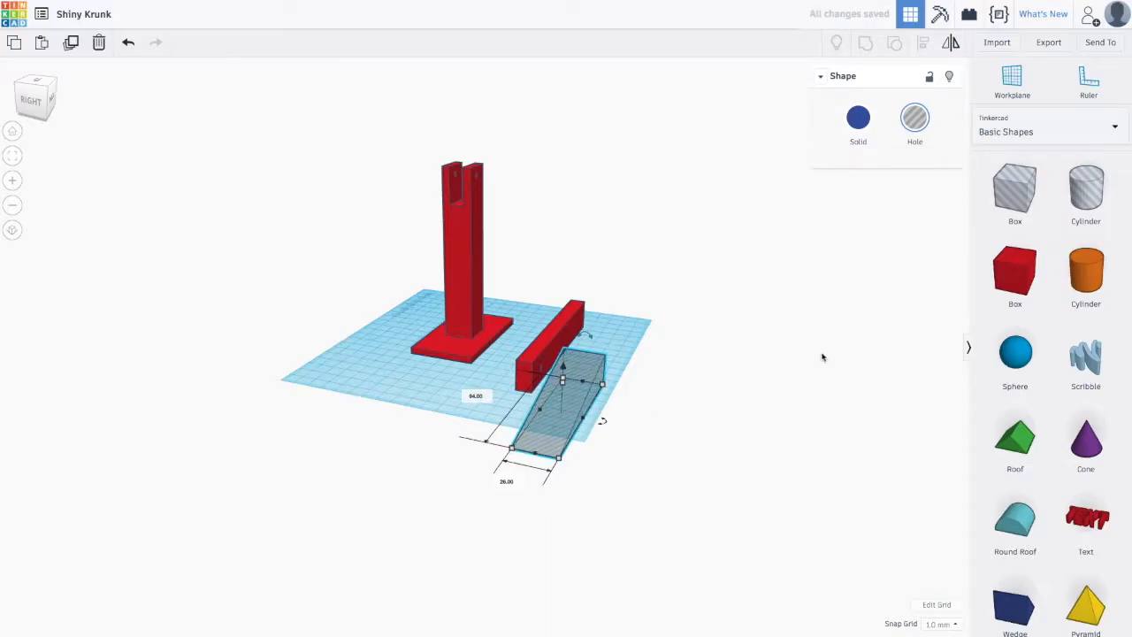
- Rotate the wedge hole so its tall end points the other way
right_click_drag(796, 398, 460, 388)
left_click(459, 387)
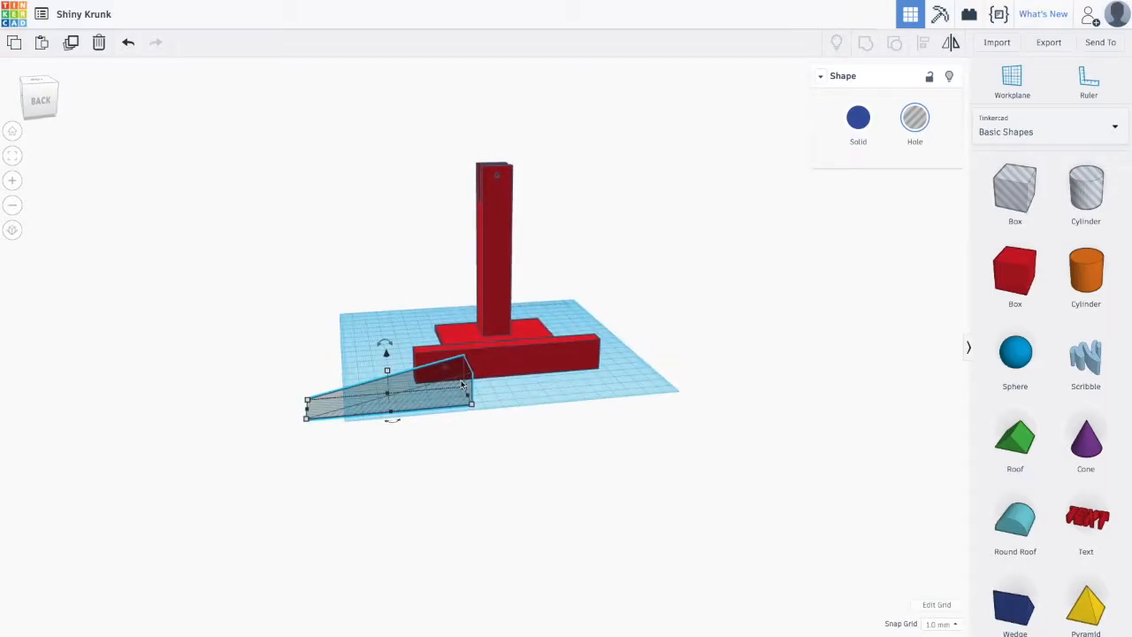
mouse_move(394, 426)
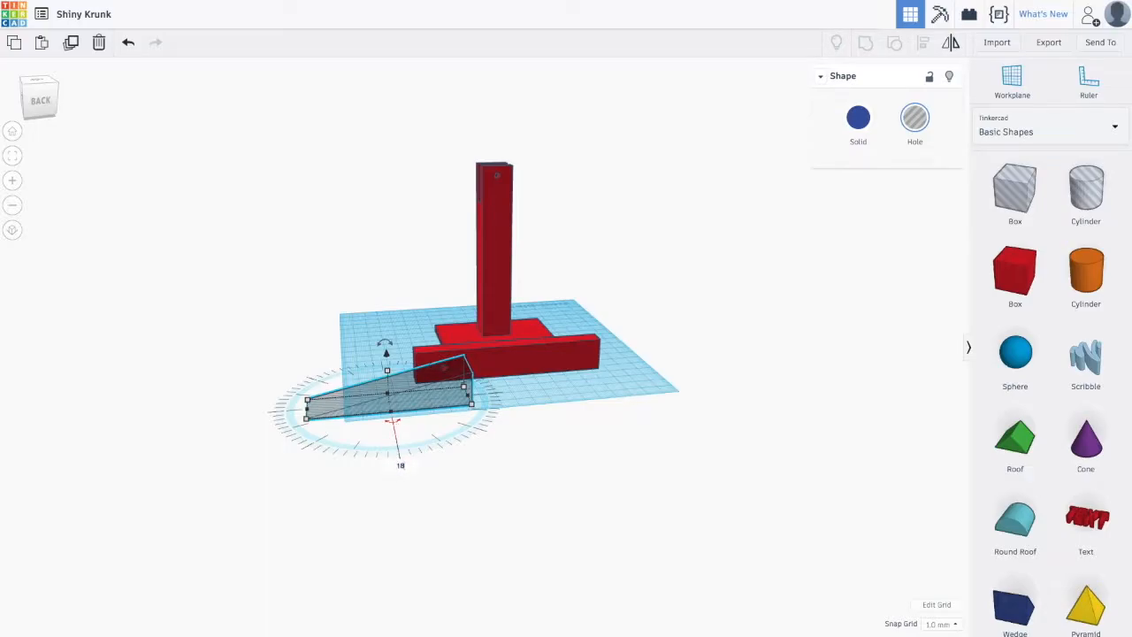
left_click_drag(398, 467, 395, 470)
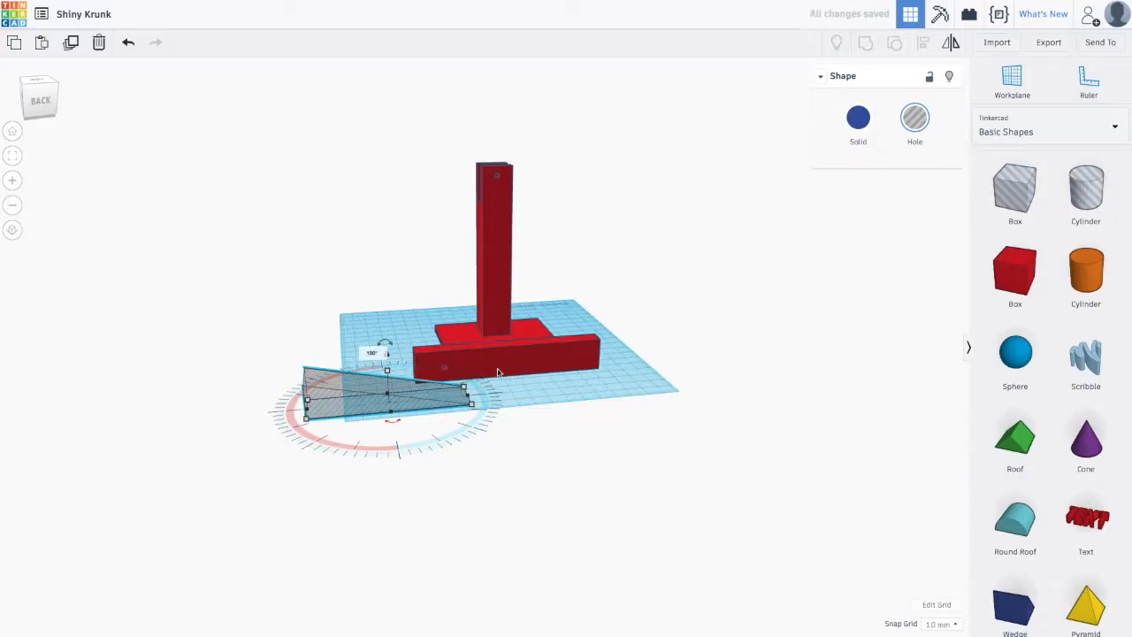
left_click(395, 426)
- Move the wedge hole along the crossbar and resize it to about 118 by 16 mm and 11 mm high
left_click_drag(359, 405, 589, 384)
left_click_drag(496, 402, 450, 400)
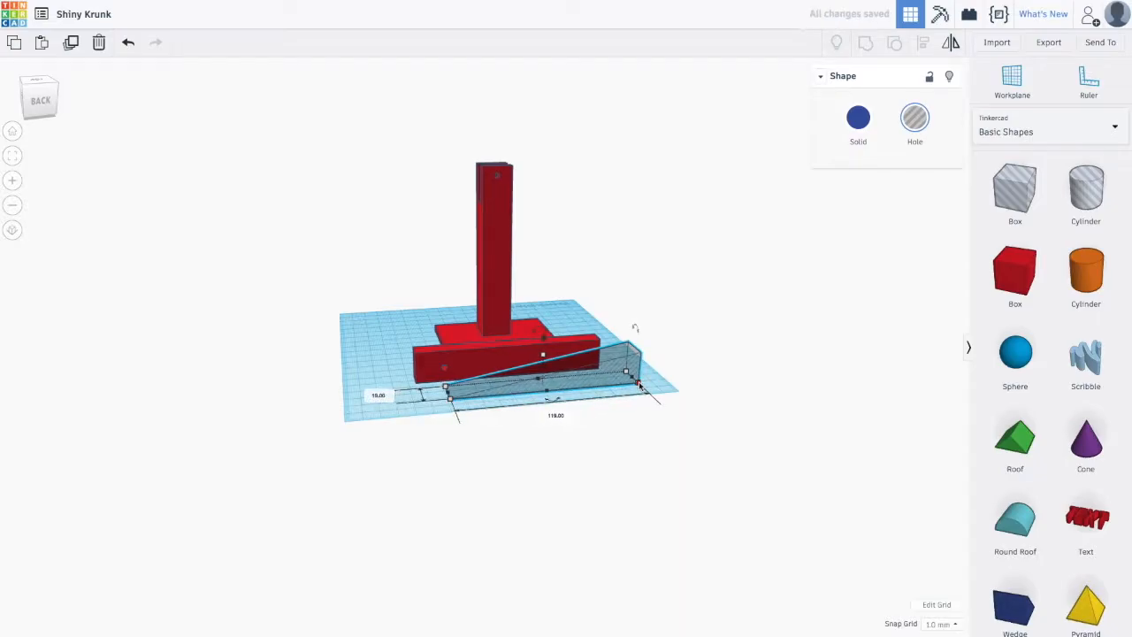
left_click_drag(544, 359, 541, 374)
left_click(607, 374)
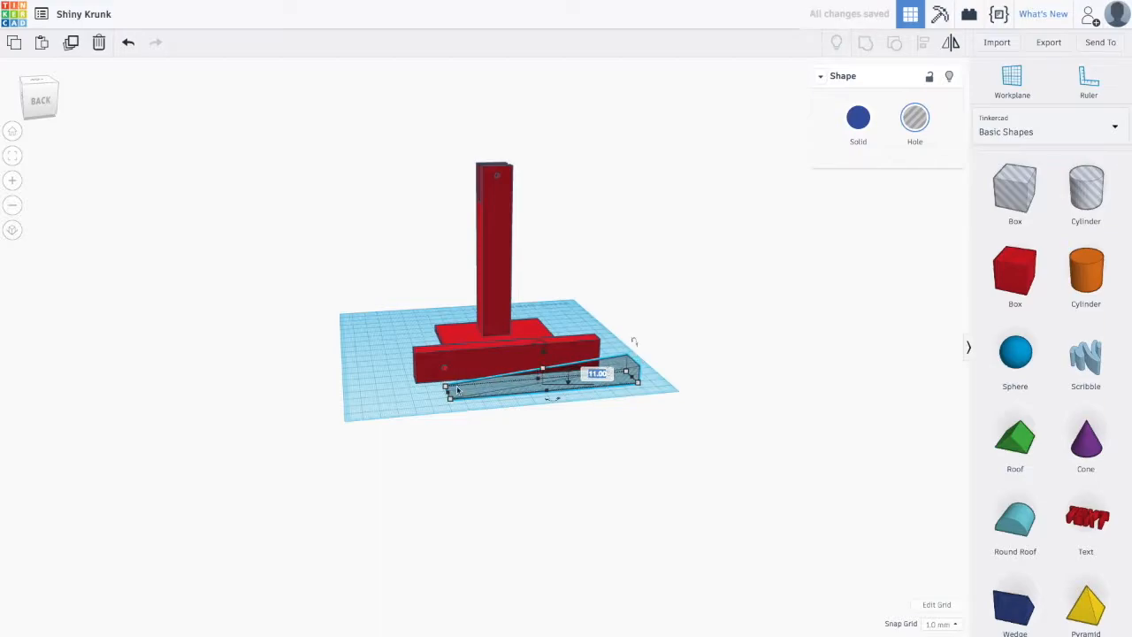
- Position the wedge hole against the crossbar's side so it overlaps the bar
right_click_drag(412, 440, 573, 439)
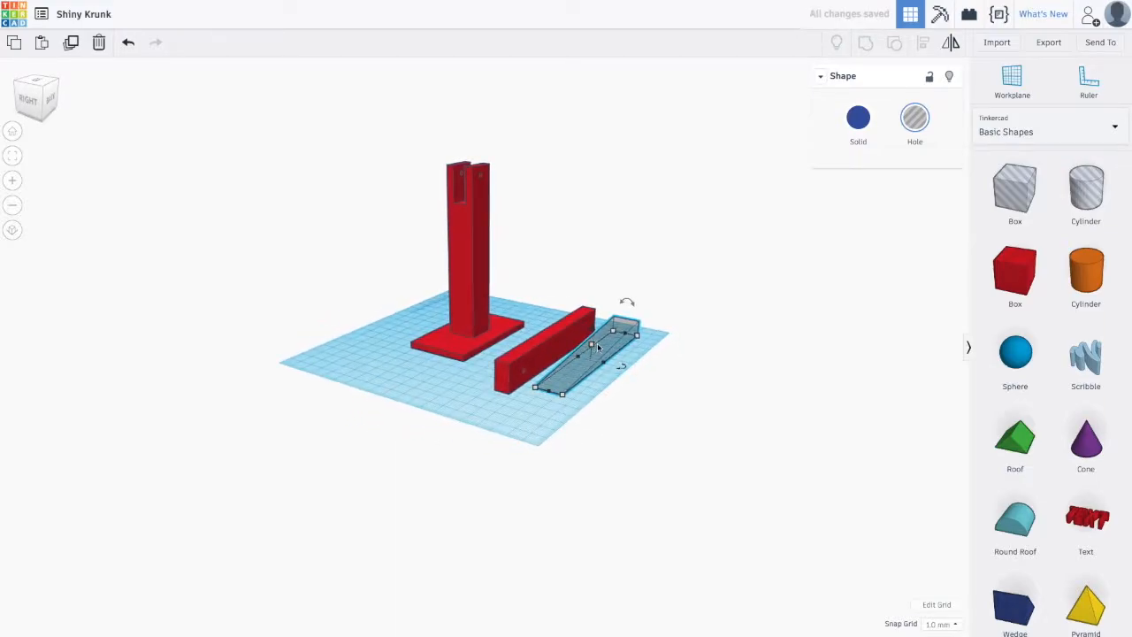
left_click_drag(607, 347, 573, 347)
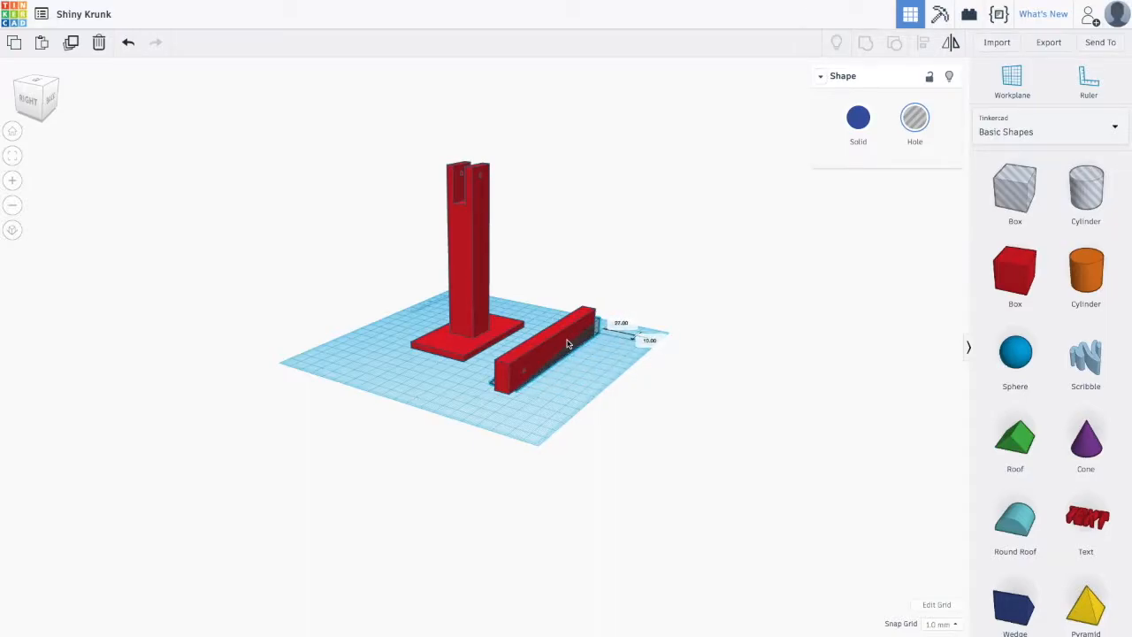
right_click_drag(582, 348, 575, 381)
left_click_drag(572, 351, 566, 351)
- Select the crossbar together with the wedge hole and group them to taper the bar
right_click_drag(758, 318, 819, 377)
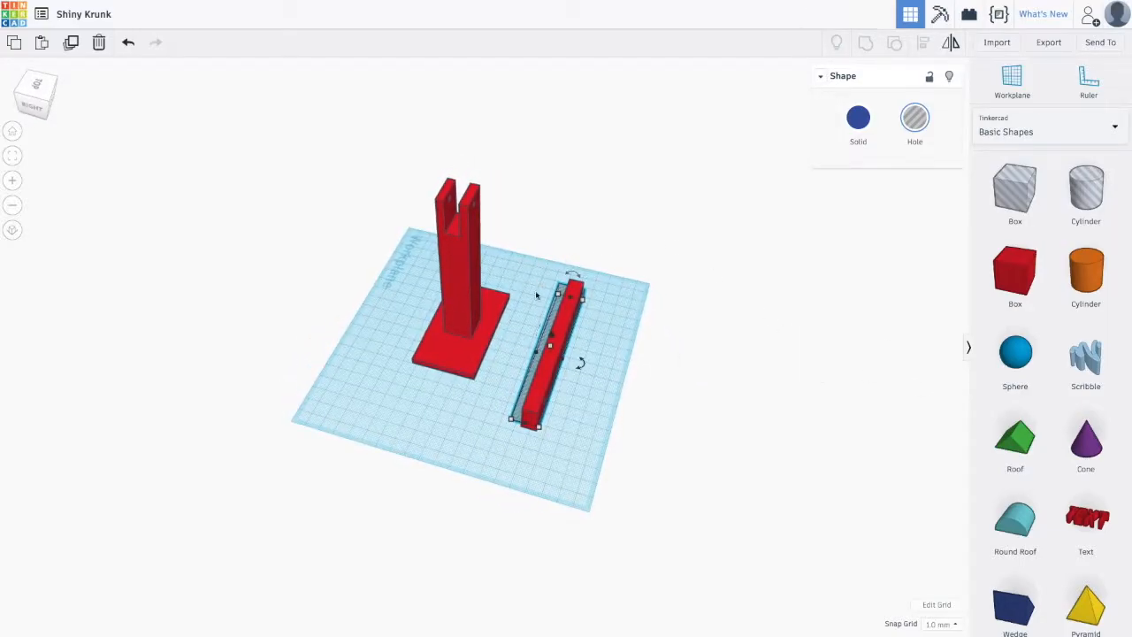
left_click_drag(539, 262, 599, 458)
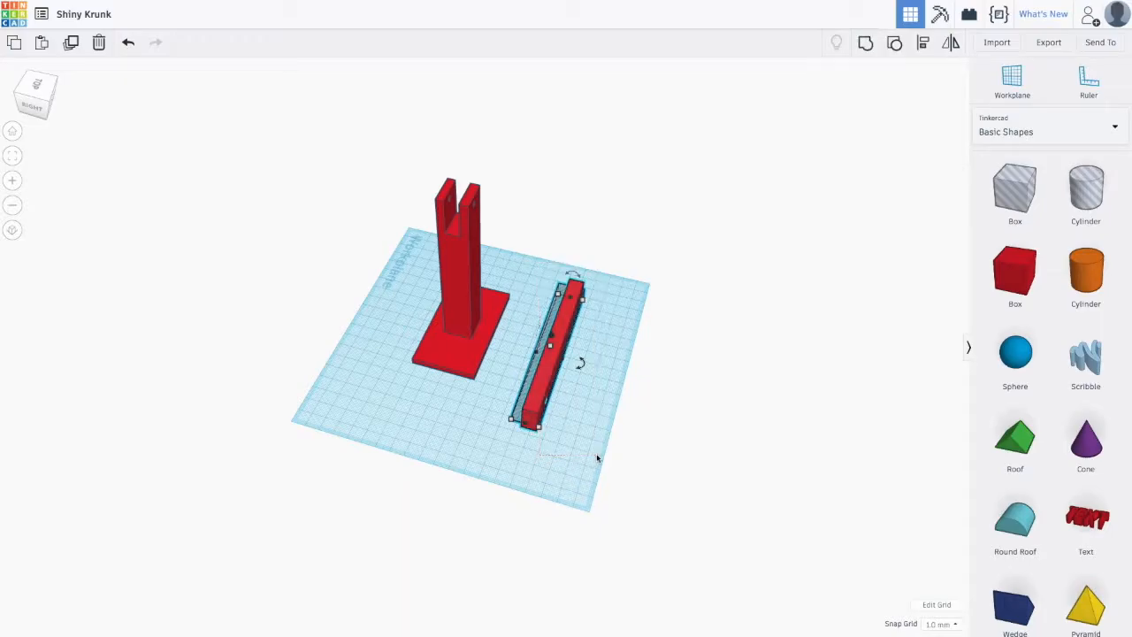
left_click(866, 43)
- Rotate the tapered crossbar by 180 degrees
right_click_drag(778, 346, 594, 251)
left_click(600, 351)
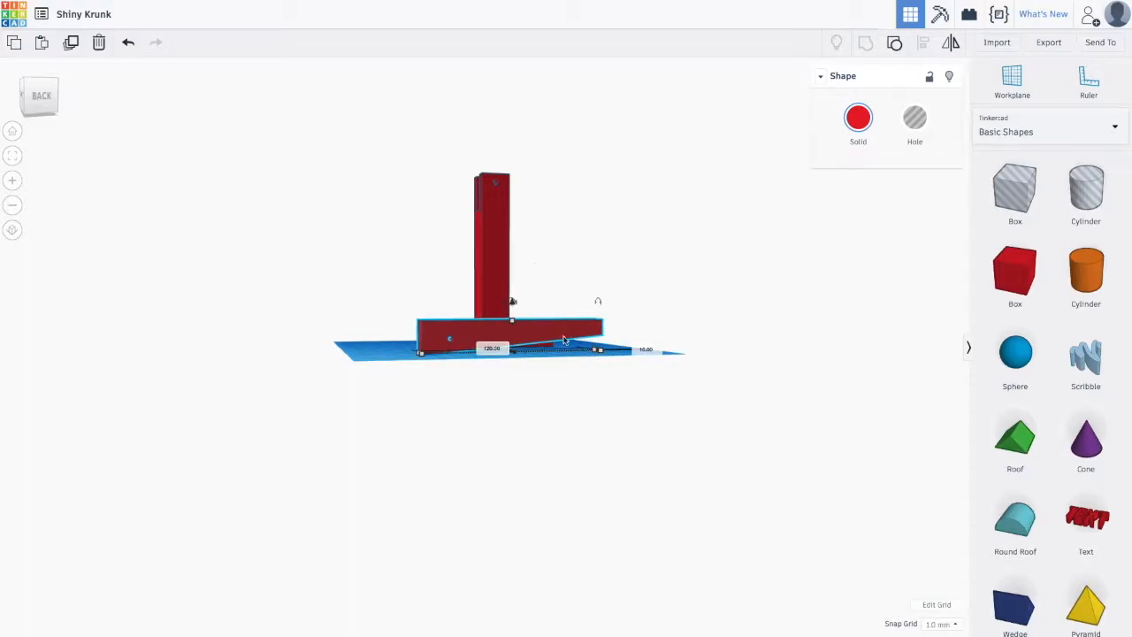
left_click_drag(598, 301, 598, 302)
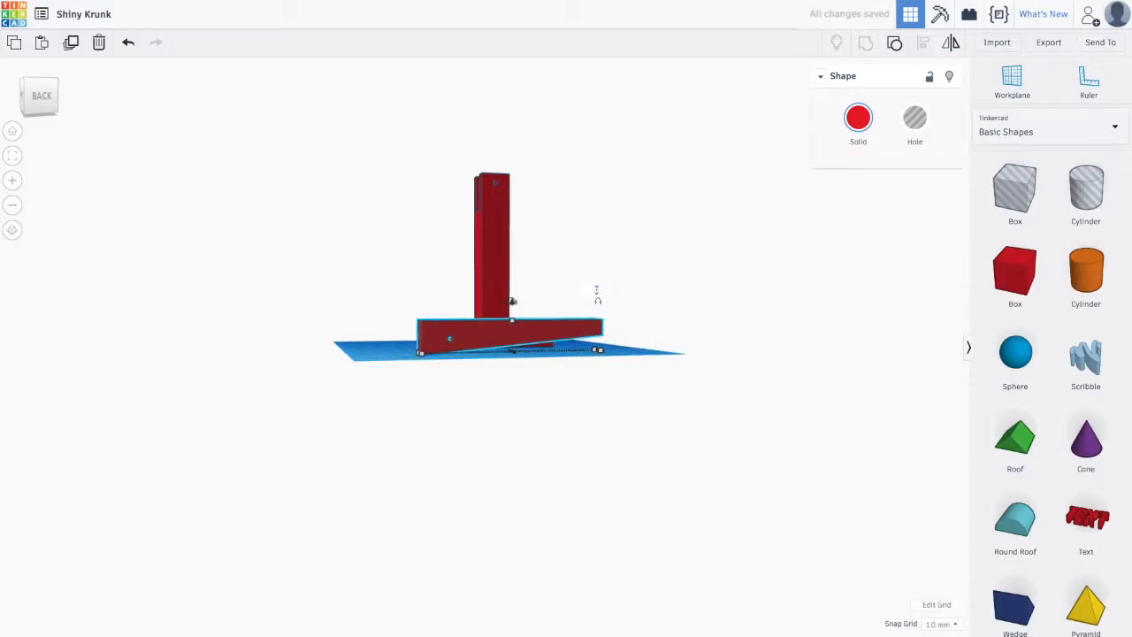
type("180")
key("Return")
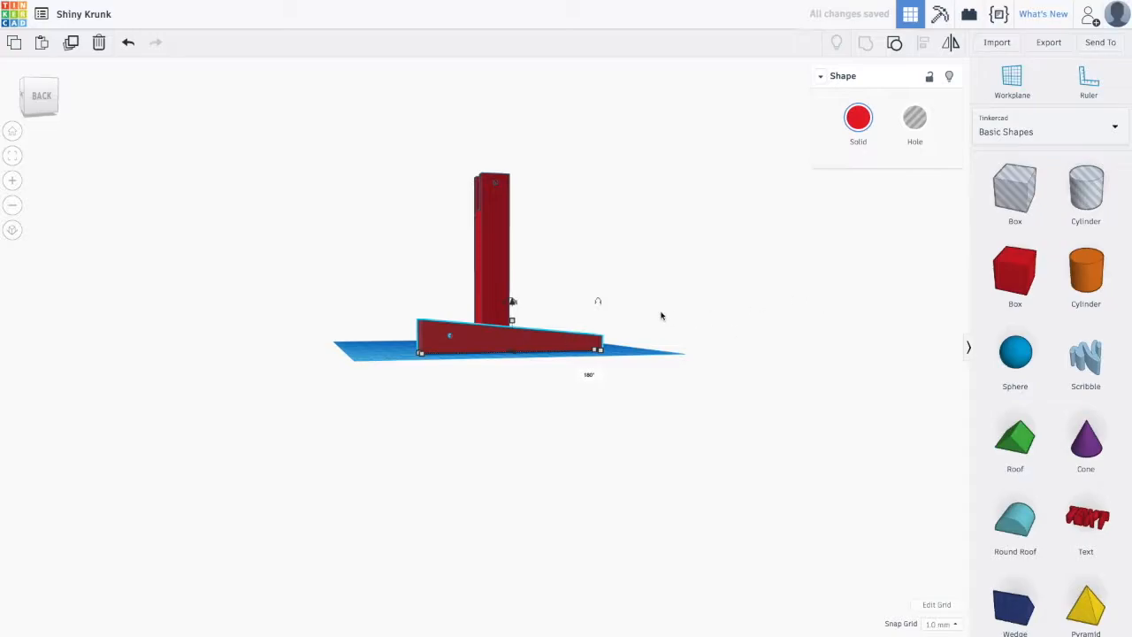
- Inspect the stand and the tapered crossbar from several angles and zoom levels
right_click_drag(757, 320, 578, 370)
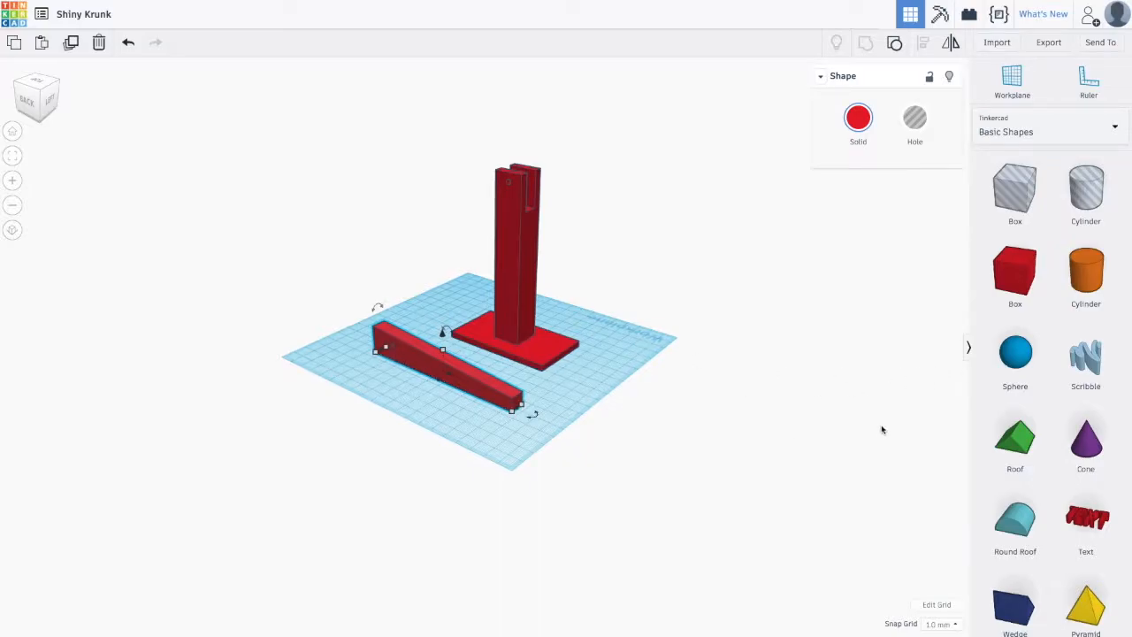
left_click(610, 360)
right_click_drag(432, 360, 395, 354)
scroll(394, 354, "up", 5)
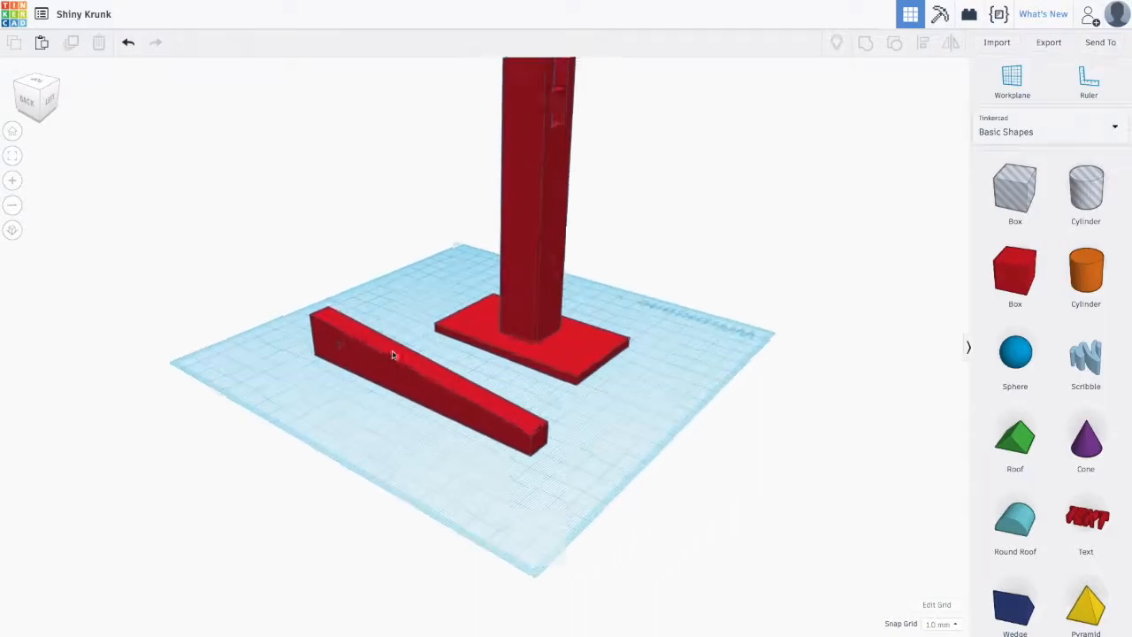
right_click(968, 237)
left_click(839, 165)
right_click_drag(839, 164, 834, 288)
right_click_drag(653, 299, 403, 234)
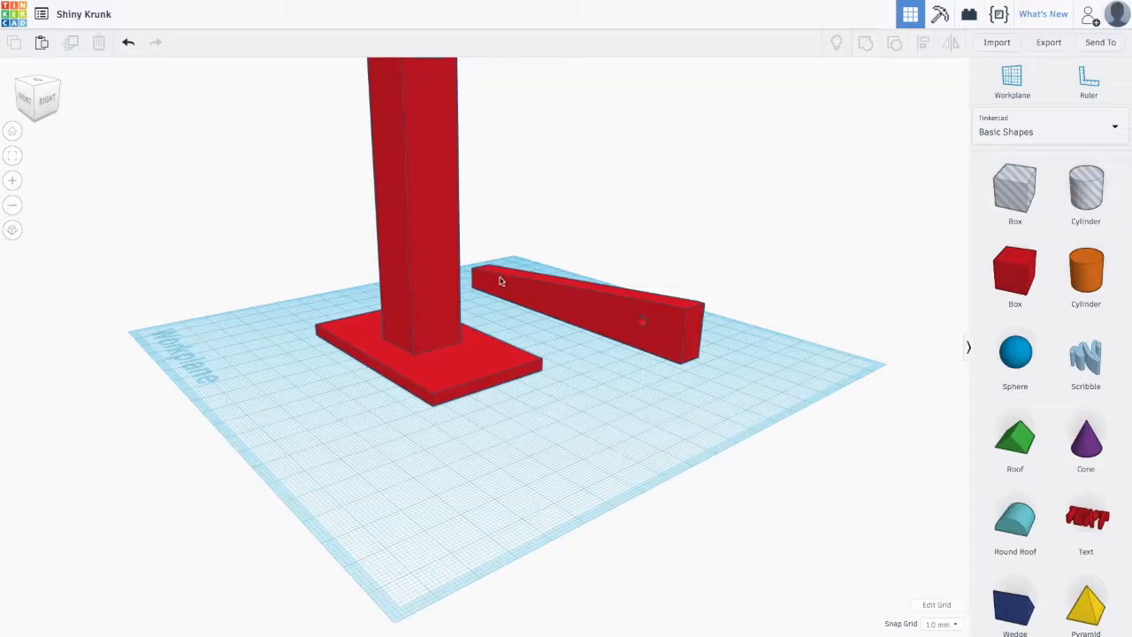
right_click_drag(666, 219, 746, 268)
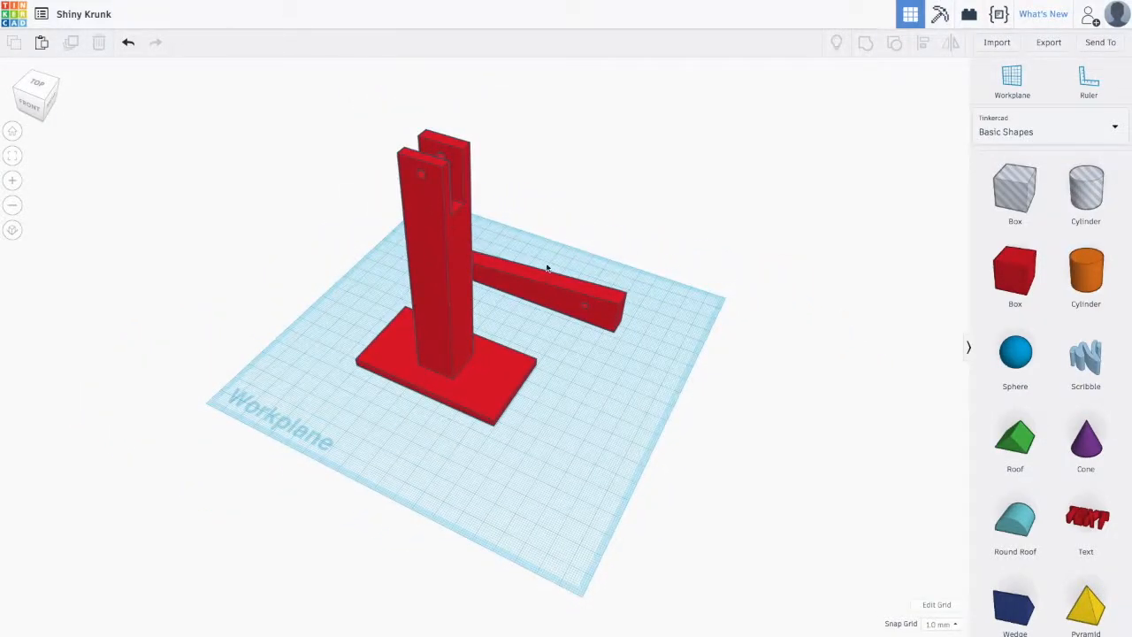
scroll(547, 267, "down", 3)
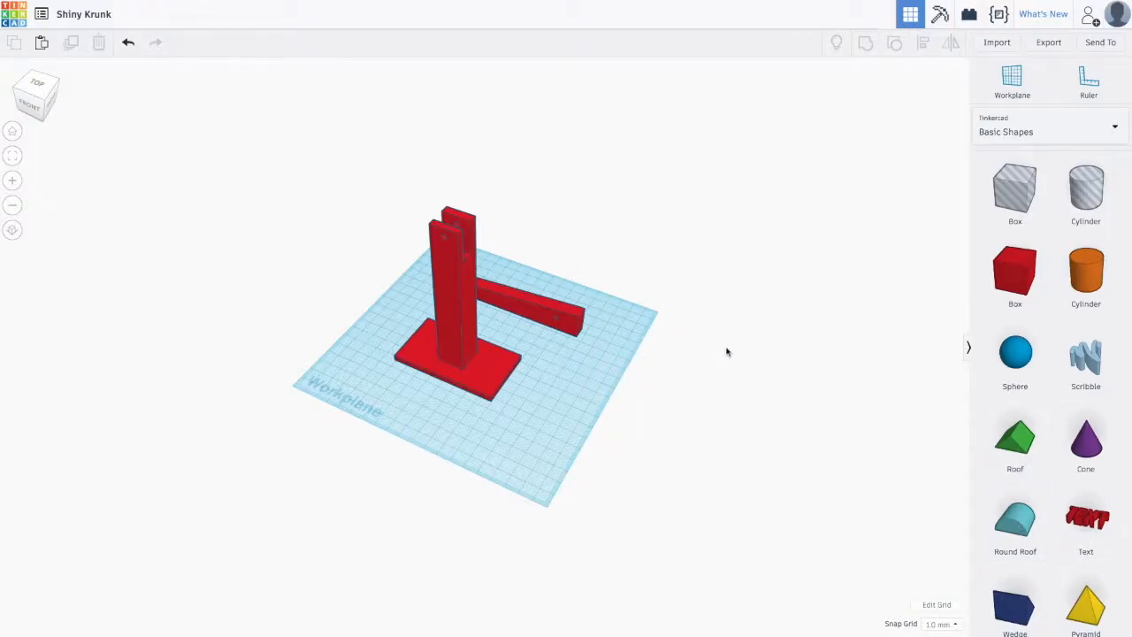
scroll(749, 373, "down", 3)
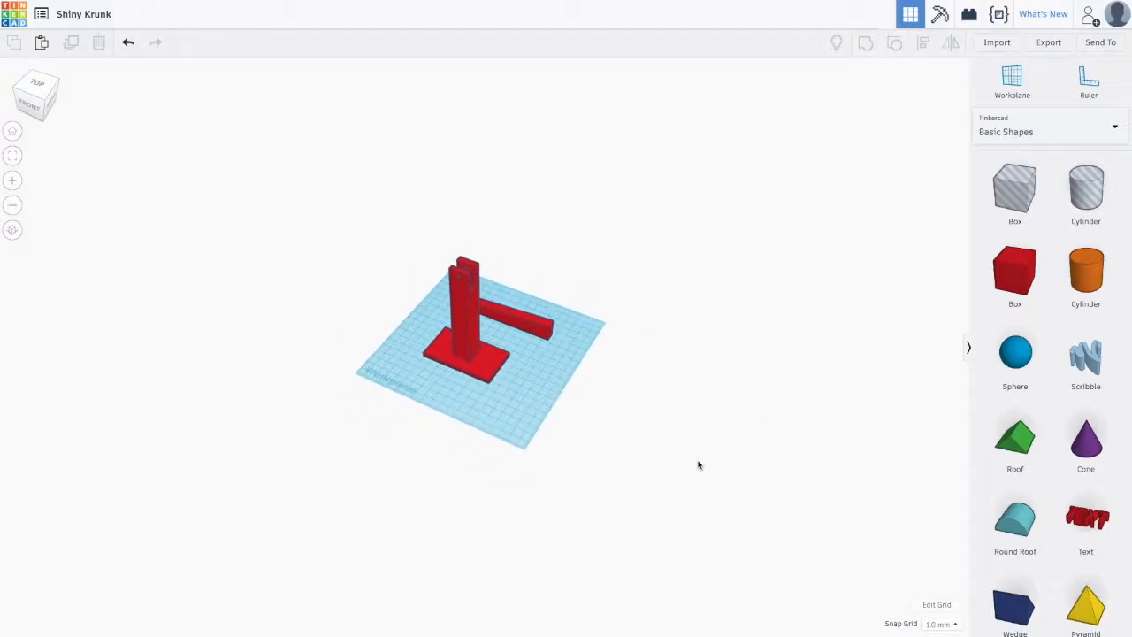